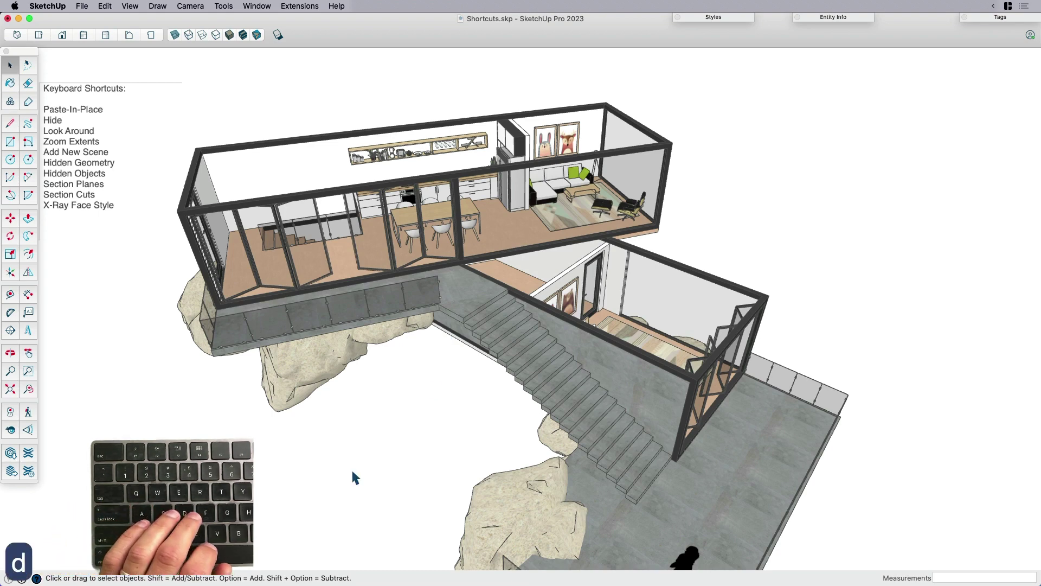
- Cycle through the F, G, E and Space tool shortcuts
key("f")
key("g")
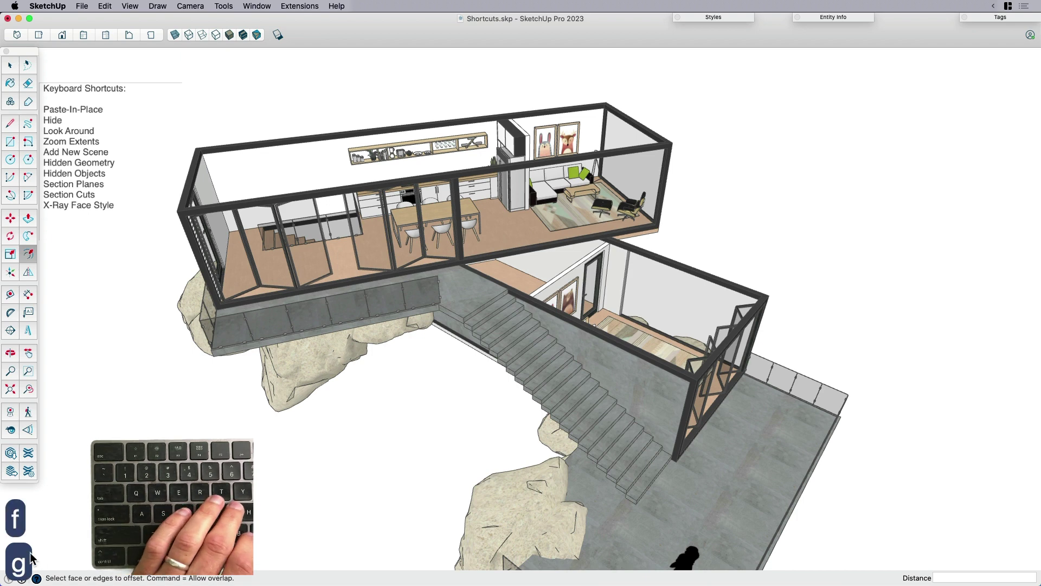
key("e")
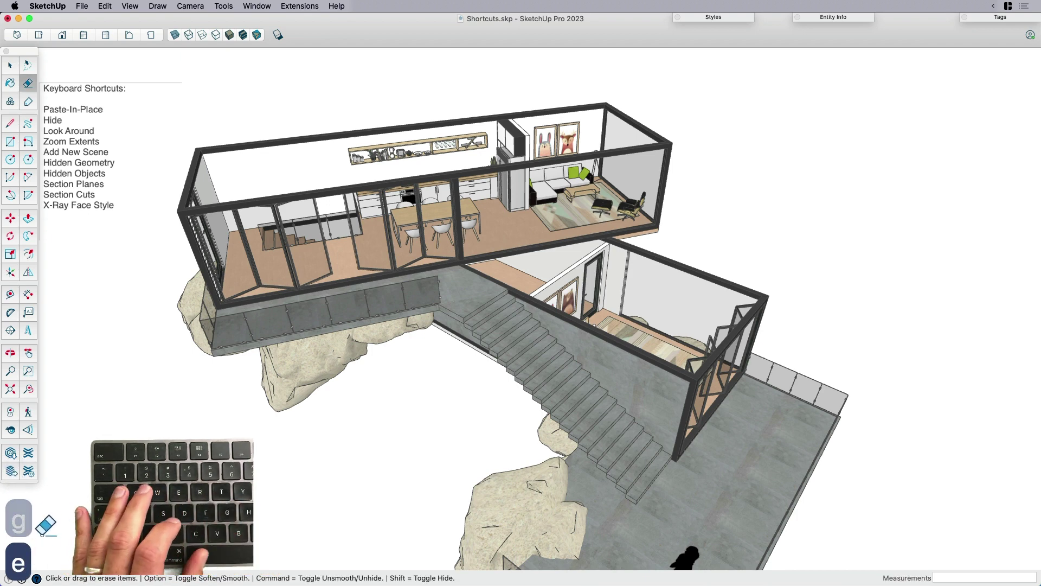
key("space")
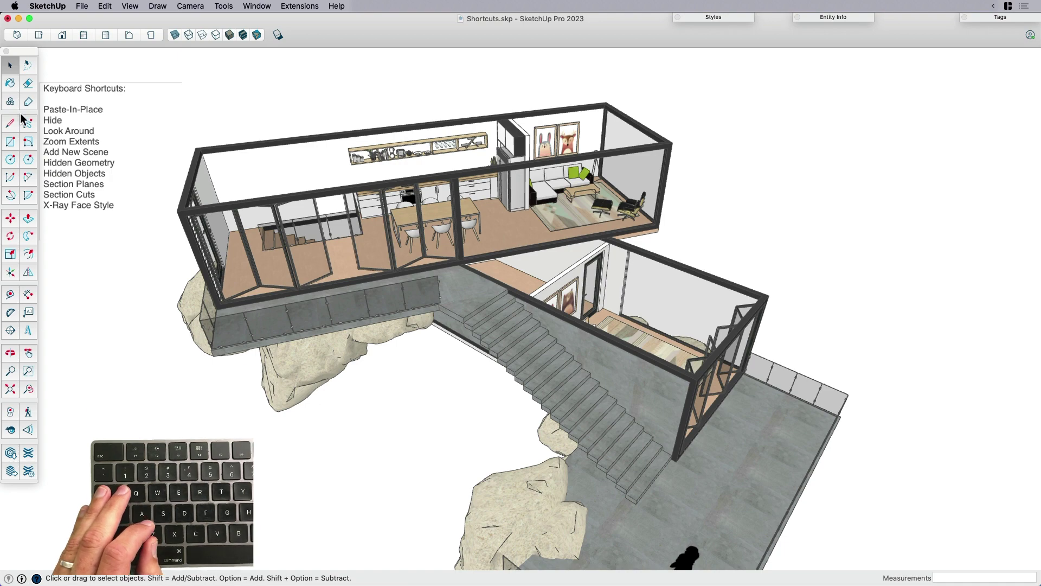
- Orbit the container house to a new angle with the O shortcut, then return to Select
key("o")
left_click_drag(269, 373, 312, 358)
key("space")
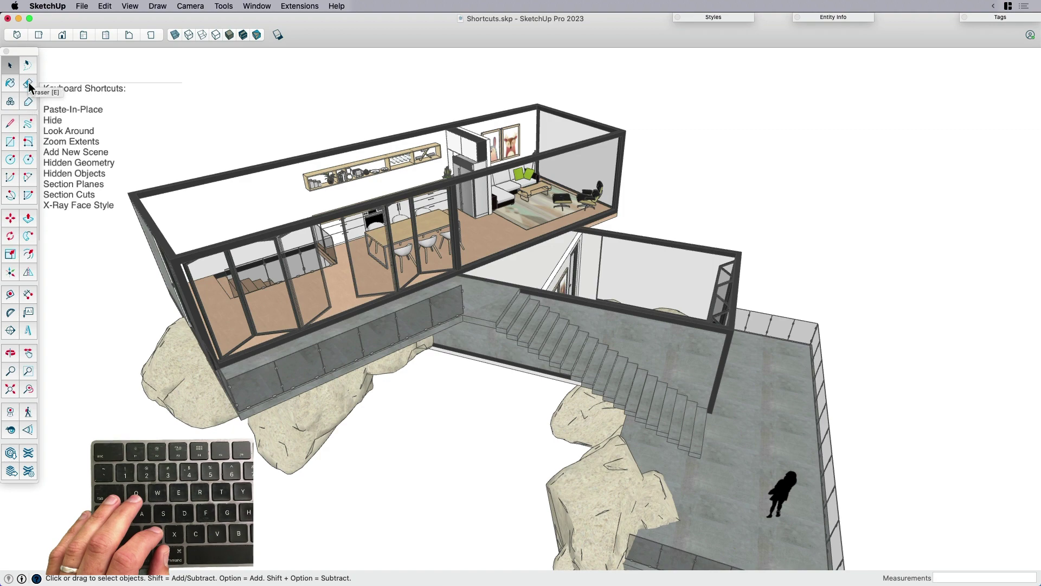
- Jump to the terrace close-up and draw a circle on the terrace floor
key("Page_Down")
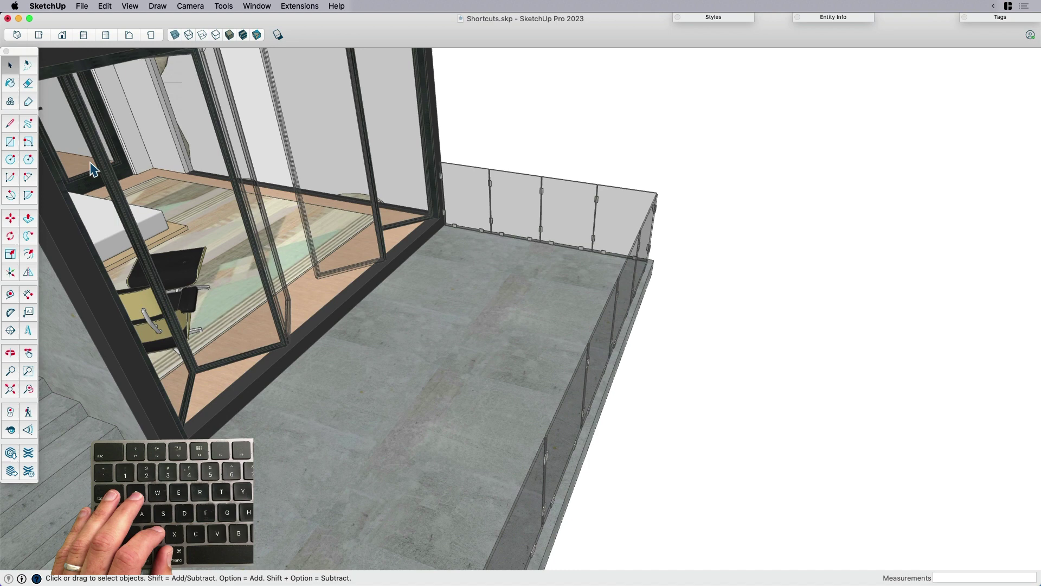
left_click(11, 160)
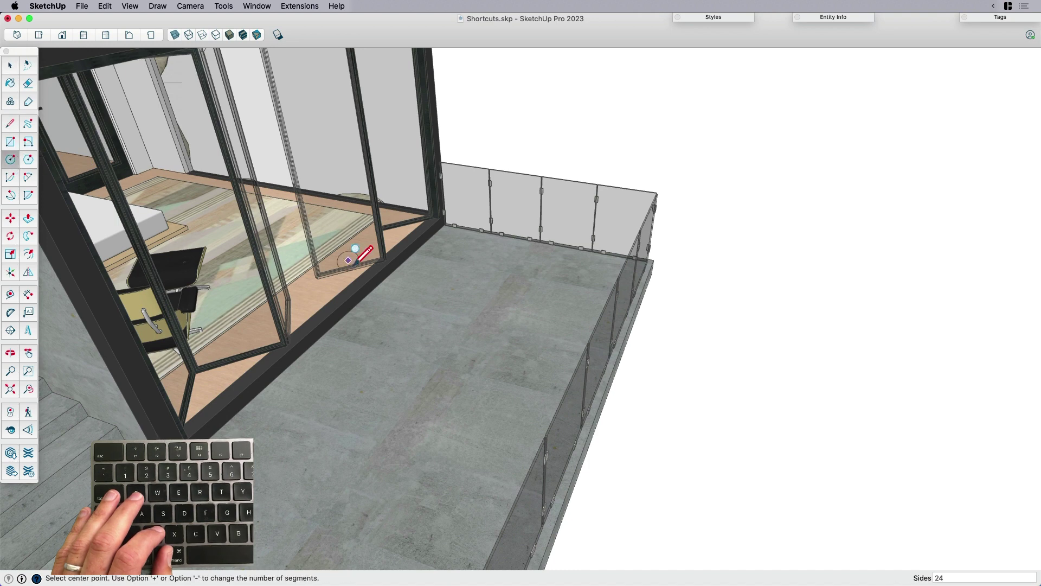
left_click(489, 303)
key("space")
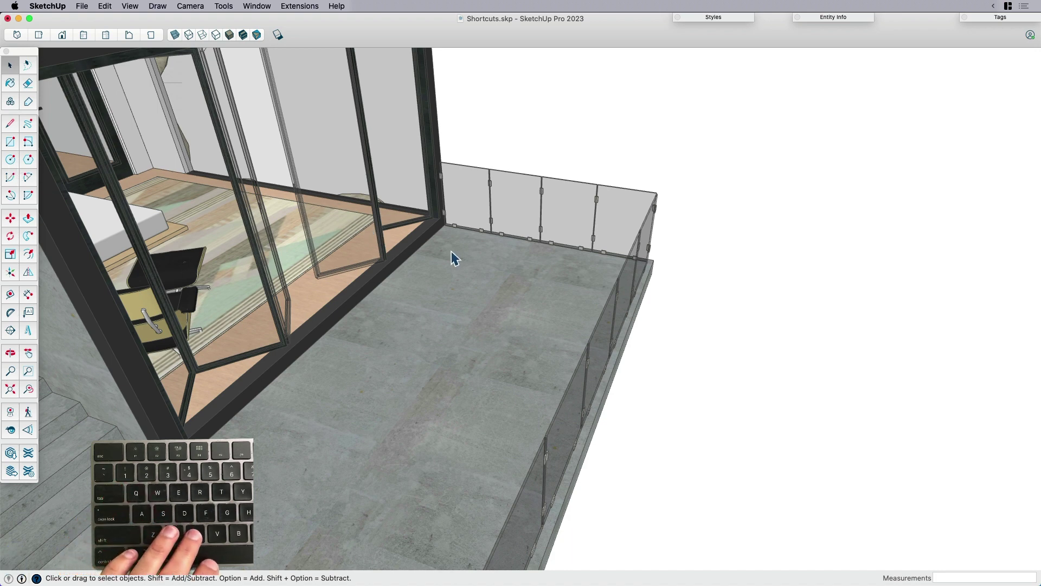
key("c")
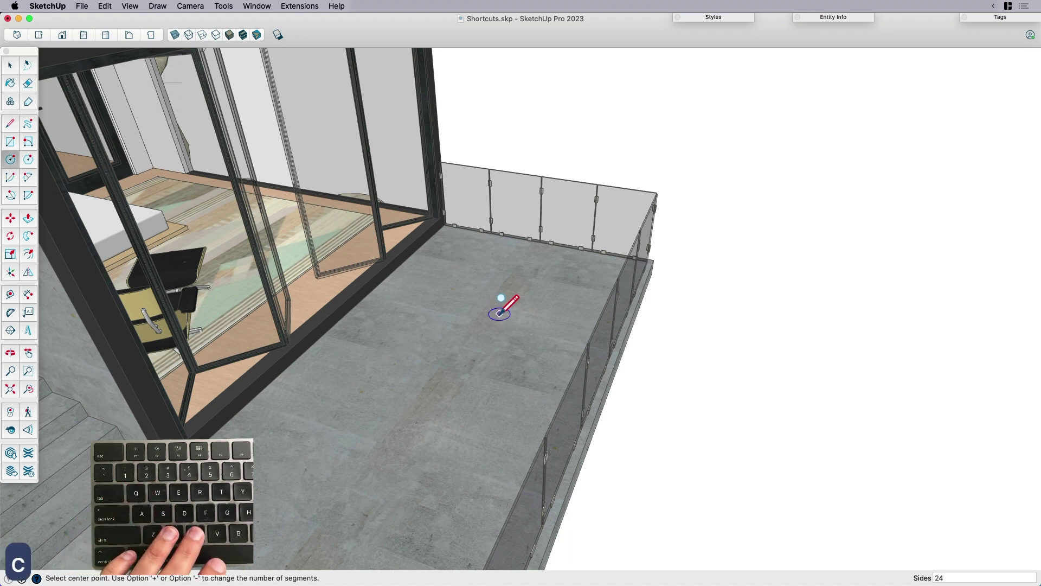
left_click(468, 328)
left_click(516, 358)
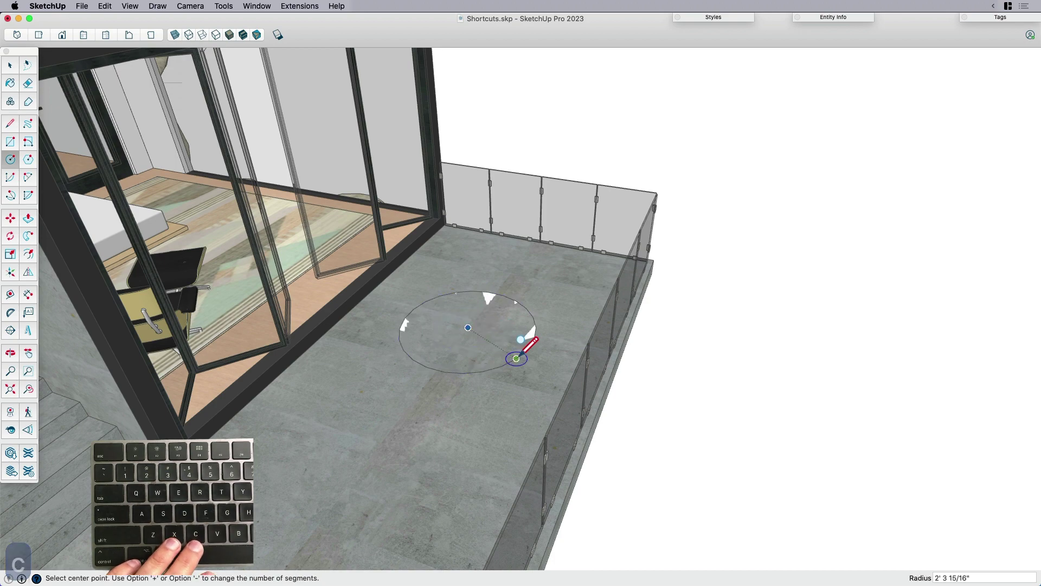
middle_click_drag(512, 344, 477, 360)
key("space")
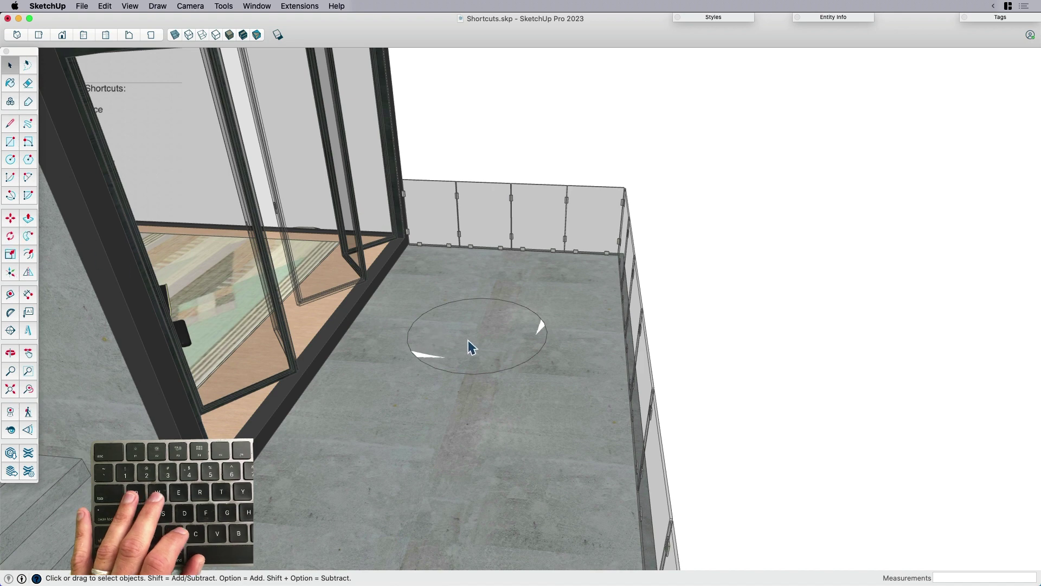
- Pull the circle up into a cylinder and offset its top face inward
key("p")
left_click(459, 352)
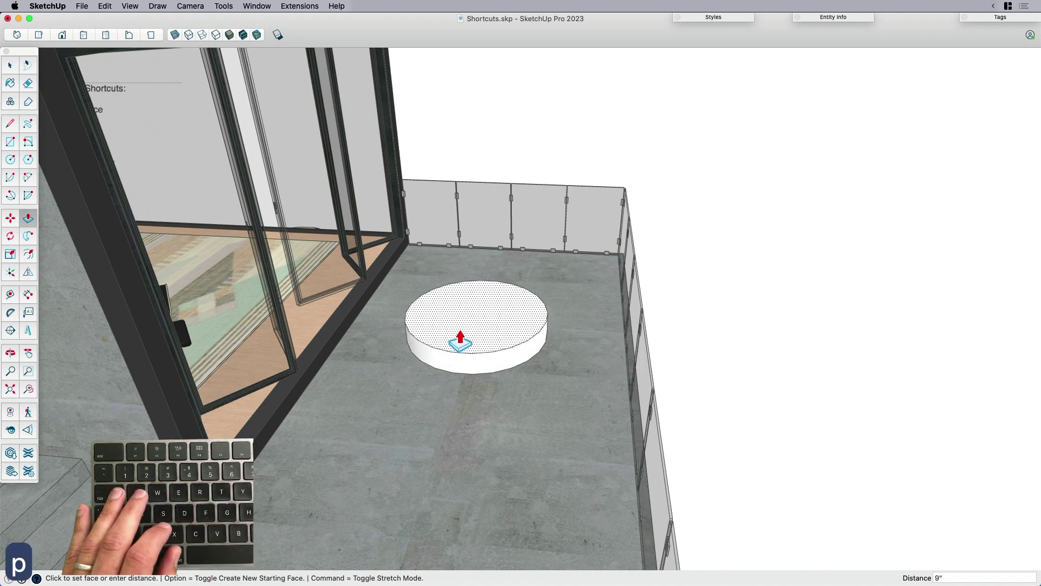
left_click(460, 326)
key("f")
left_click(461, 310)
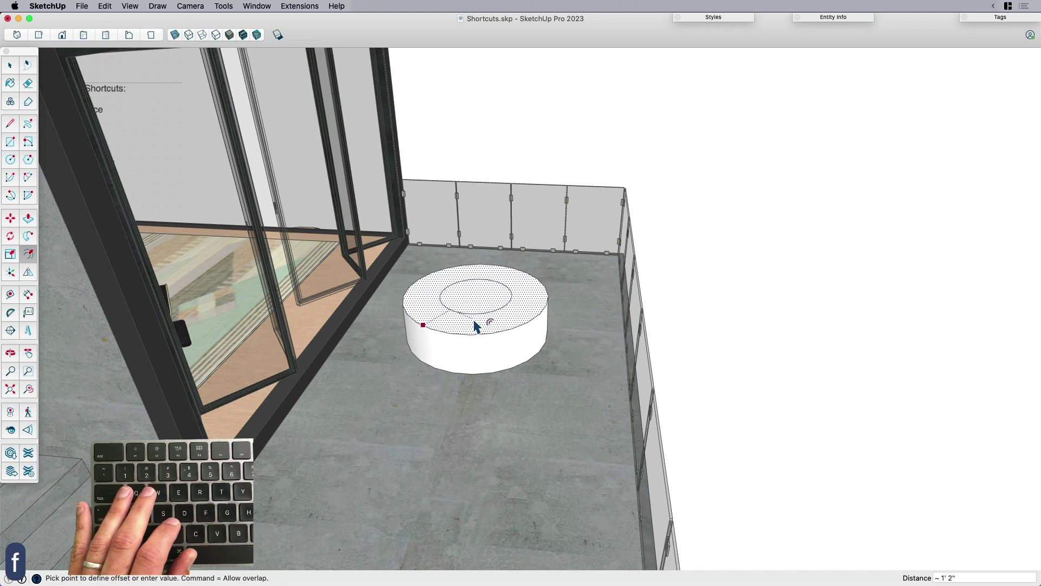
left_click(488, 337)
- Push the inner circle down to hollow the cylinder, then group the whole ring
key("p")
left_click(488, 310)
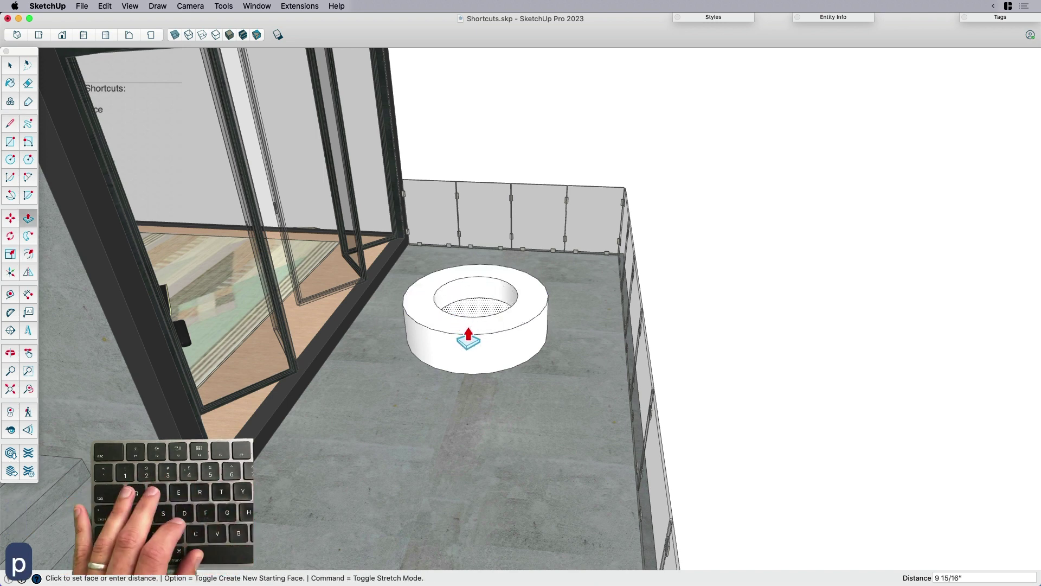
left_click(465, 336)
key("space")
triple_click(488, 360)
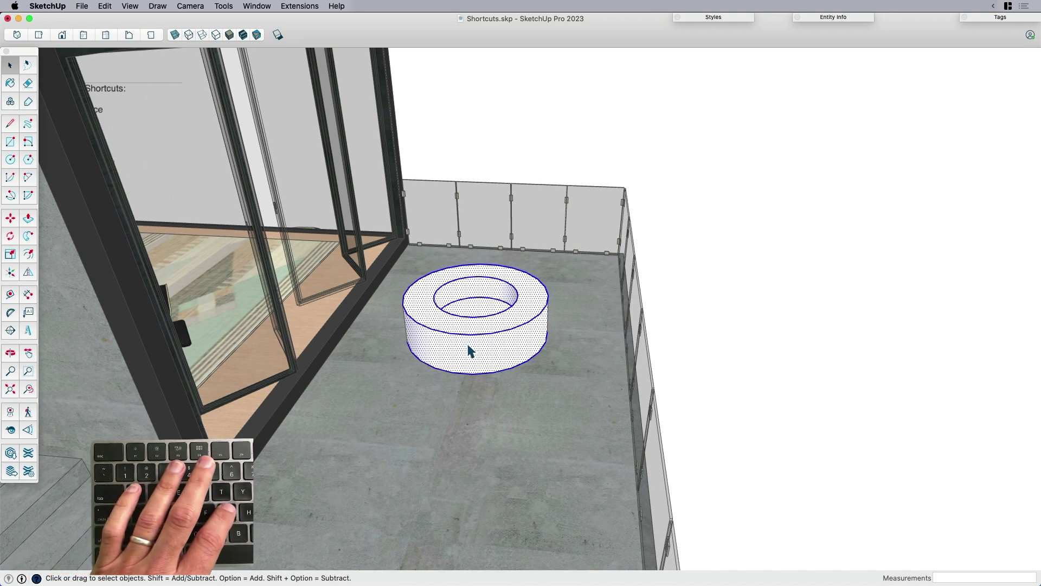
key("super+g")
- Delete the grouped ring and zoom extents to show the whole house
middle_click_drag(481, 340, 507, 320)
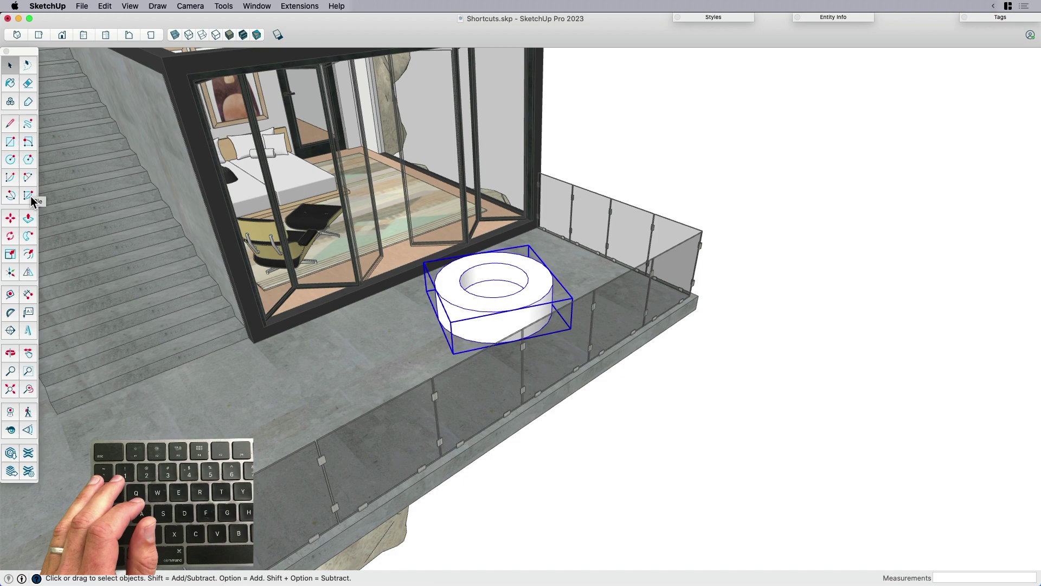
scroll(473, 313, "down", 3)
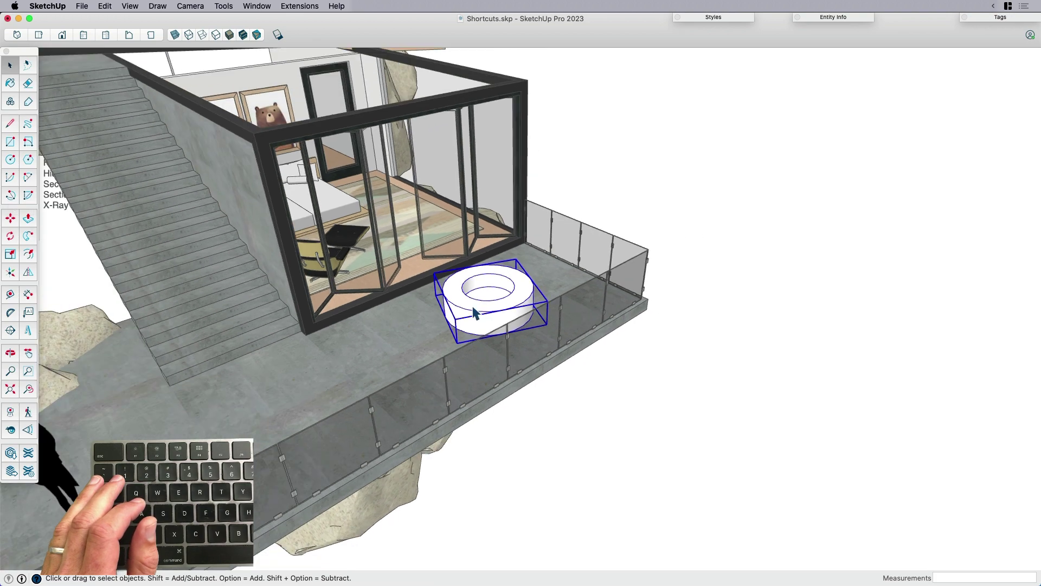
key("Delete")
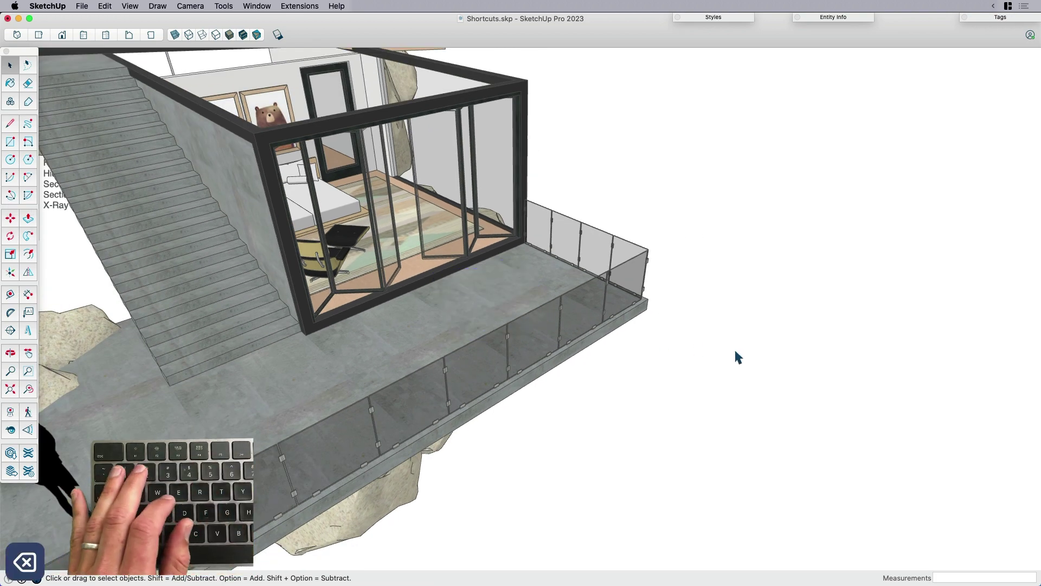
key("shift+z")
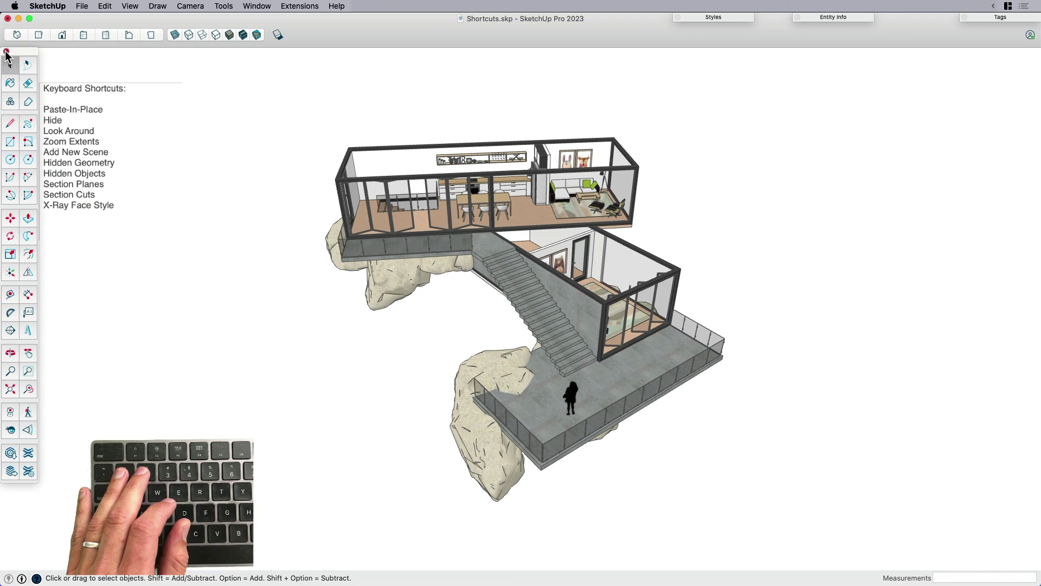
- Close the Large Tool Set palette and orbit toward the house, deck and figure
left_click(6, 51)
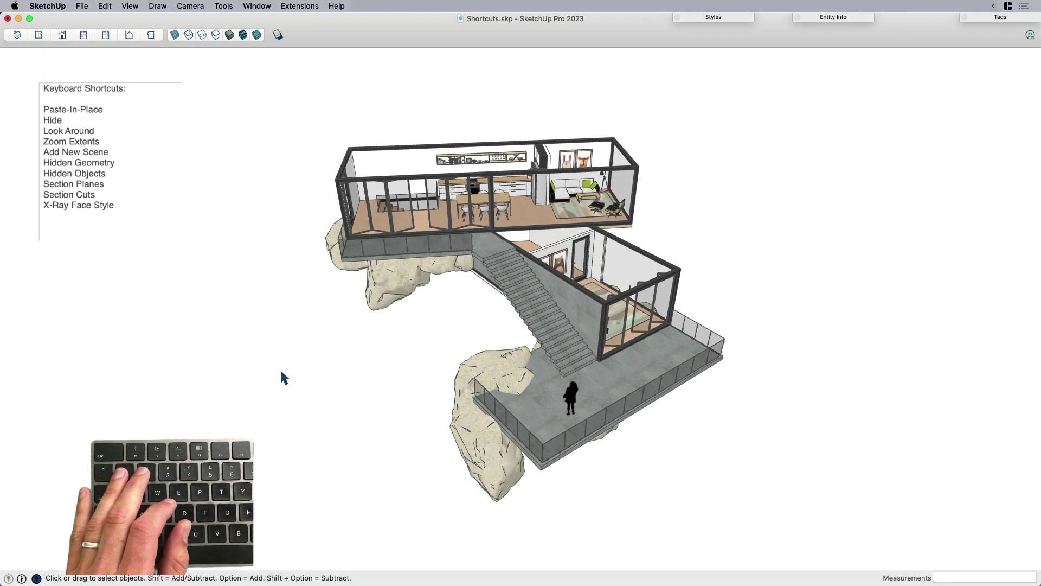
scroll(536, 318, "up", 2)
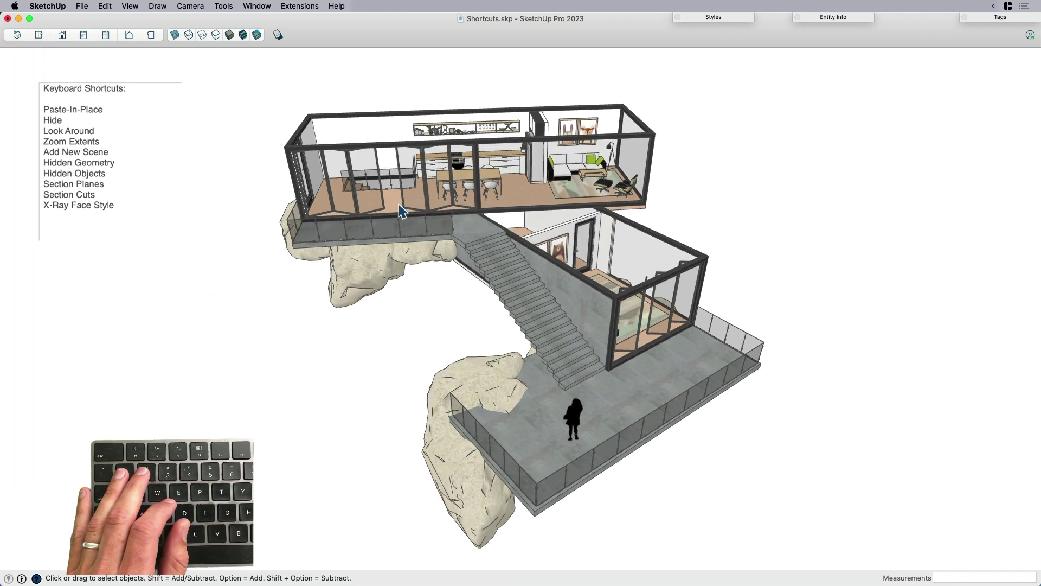
middle_click_drag(434, 267, 462, 300)
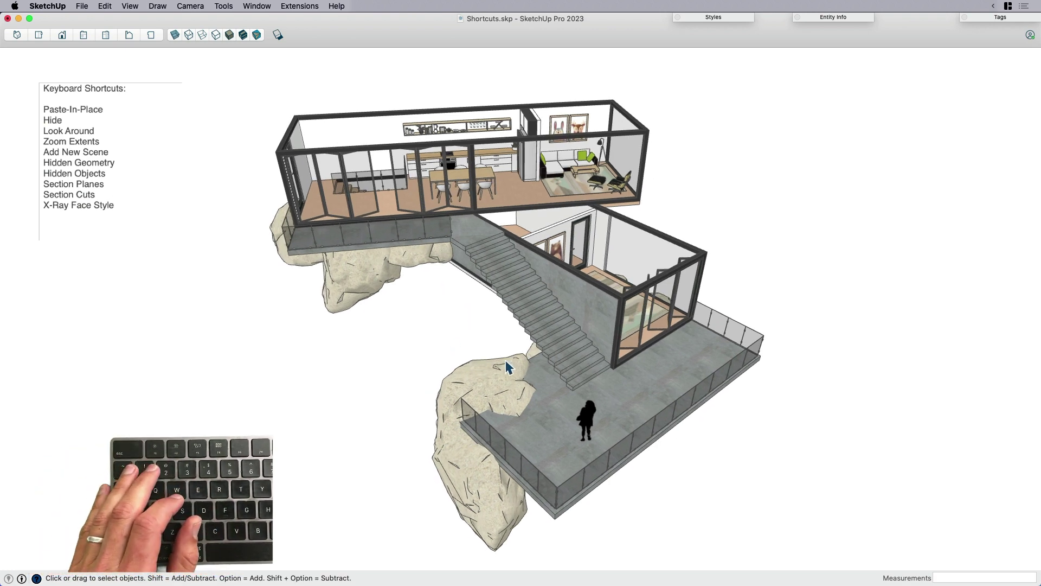
scroll(623, 401, "up", 5)
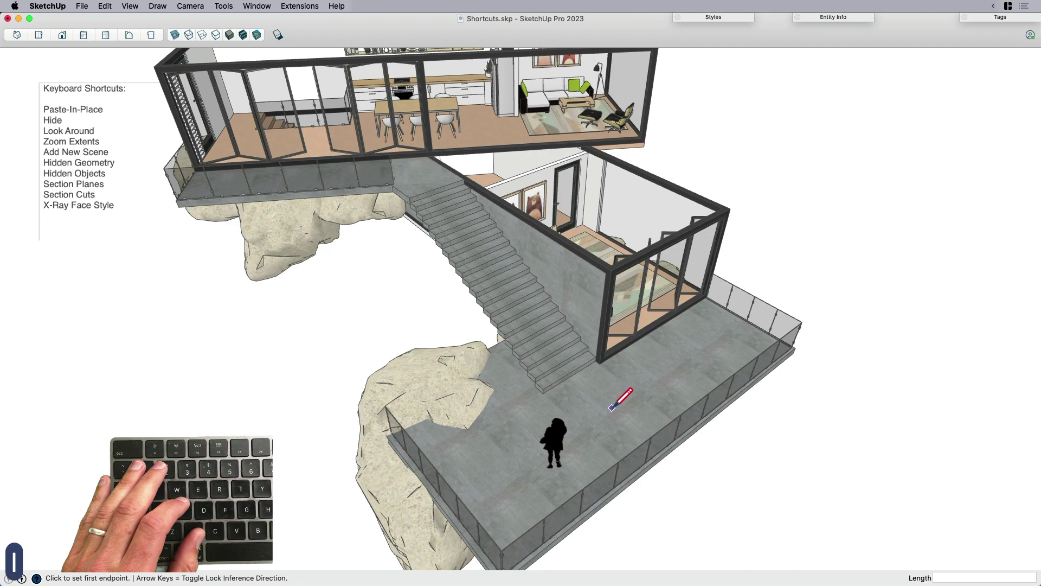
middle_click_drag(617, 413, 577, 337)
- Fit the whole house in view and orbit out to a wider angle
key("shift+e")
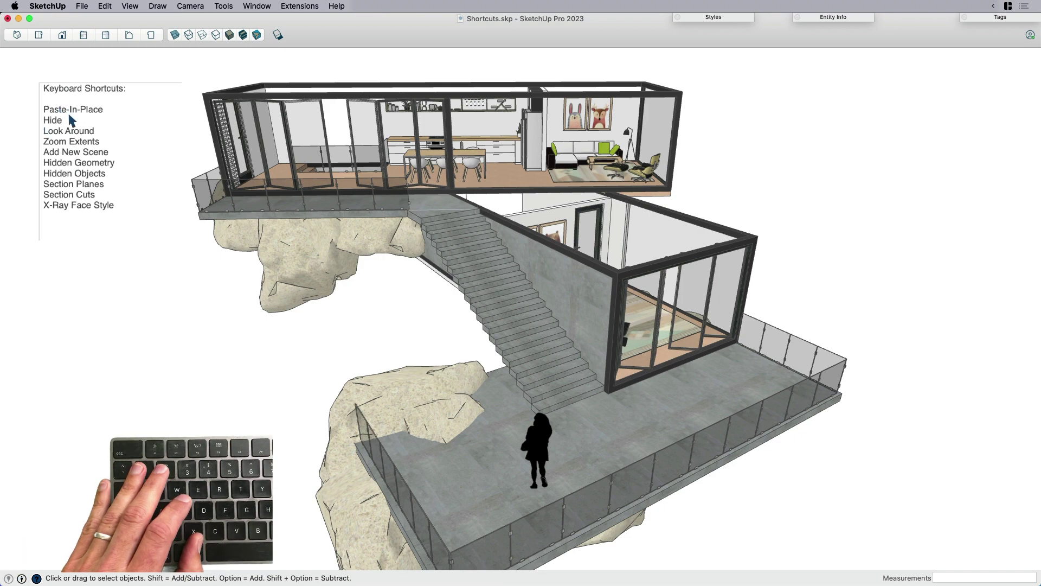
middle_click_drag(347, 276, 283, 270)
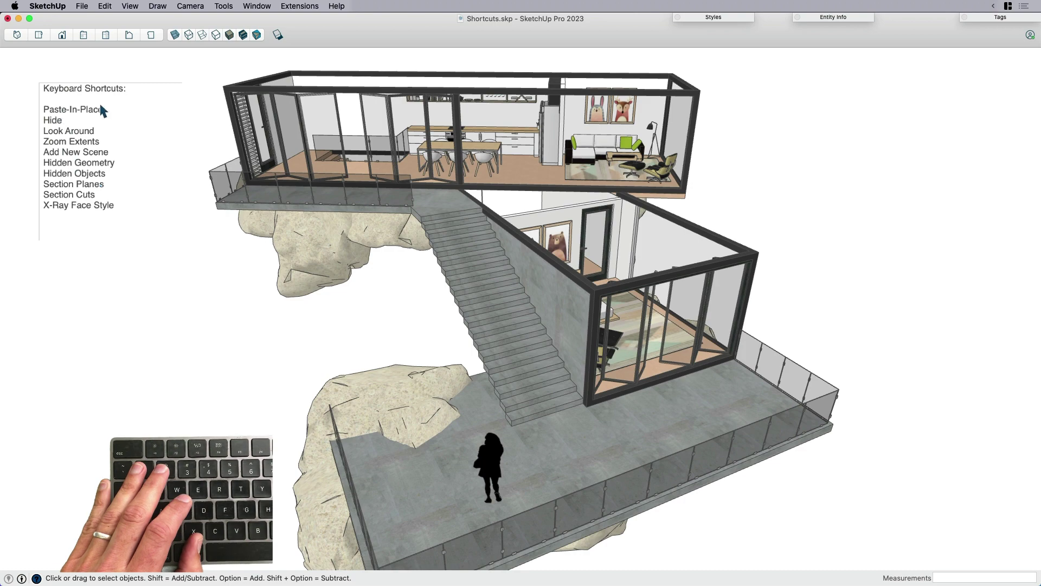
middle_click_drag(439, 225, 522, 313)
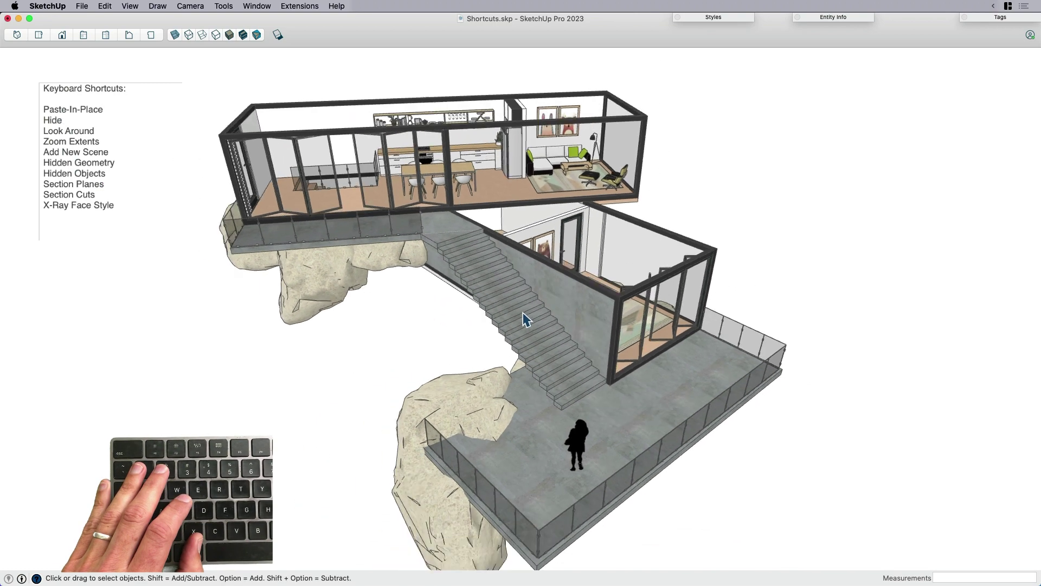
- Select the person figure on the deck and copy it with Cmd+C
left_click(591, 454)
scroll(591, 455, "up", 3)
middle_click_drag(592, 454, 729, 430)
scroll(728, 430, "up", 5)
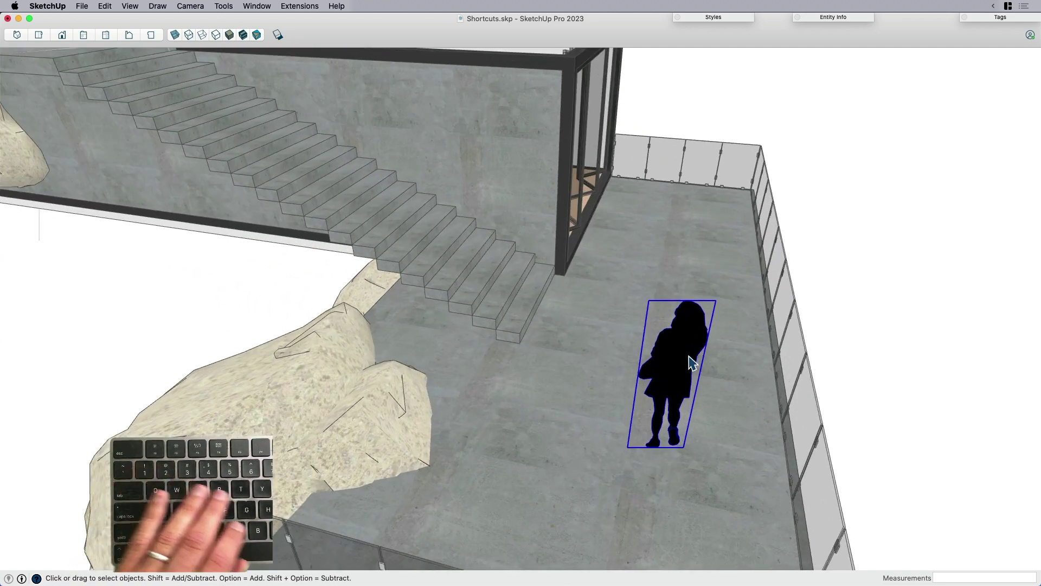
key("super+c")
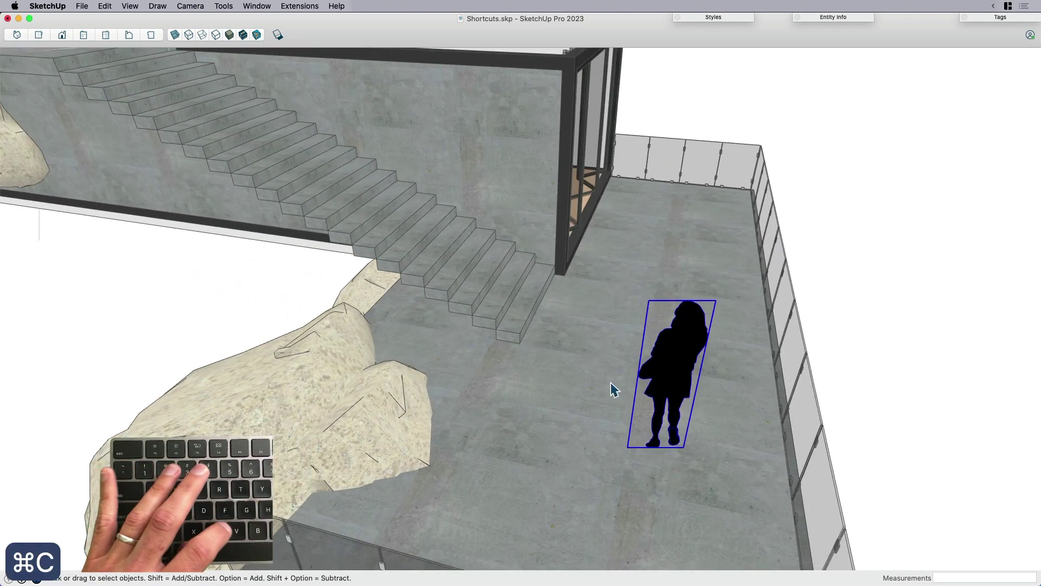
key("super+v")
scroll(594, 348, "down", 4)
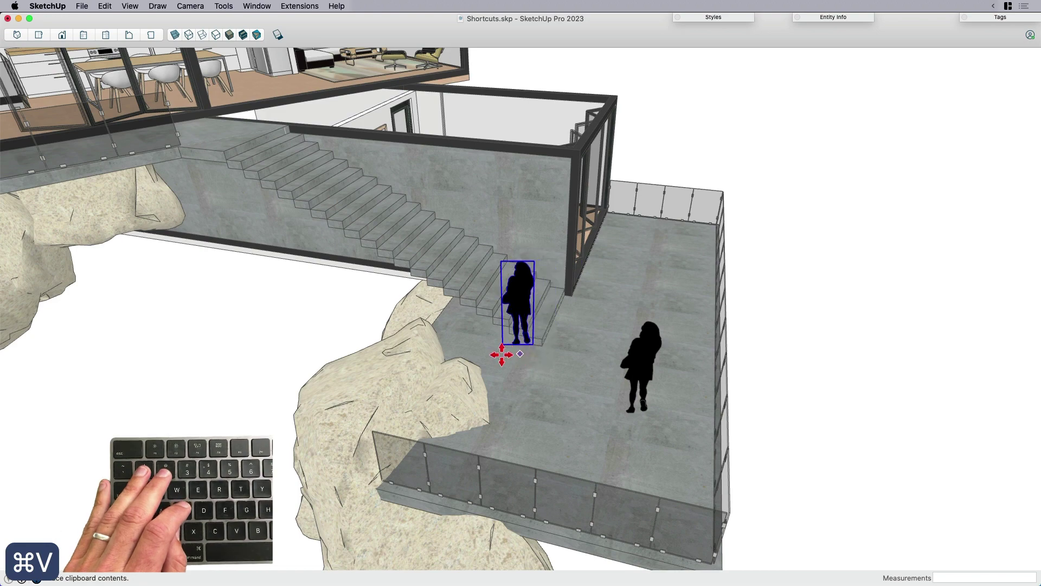
scroll(537, 377, "up", 3)
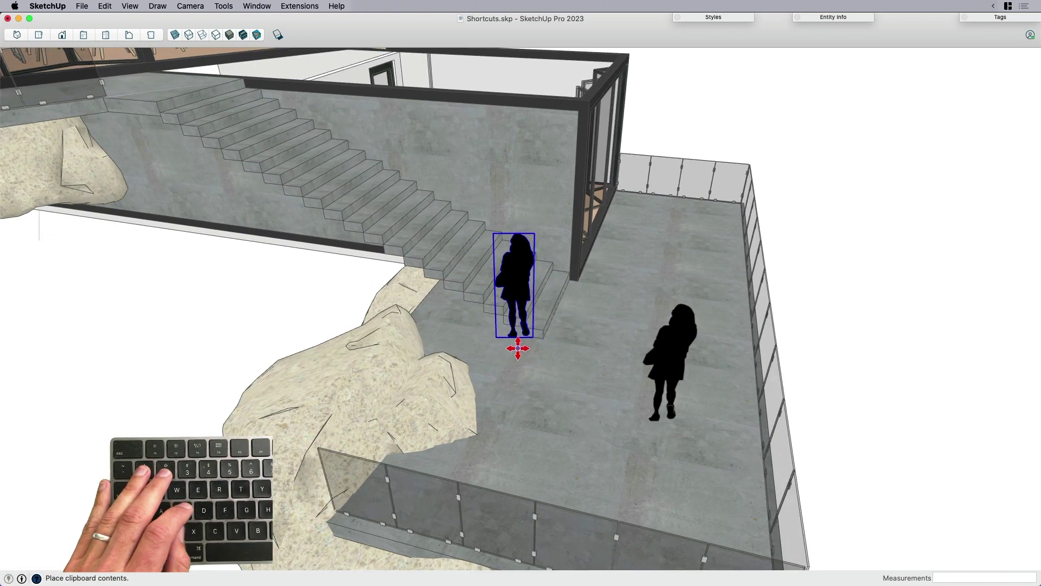
- Copy the figure again and delete it from the deck
key("super+c")
scroll(558, 365, "down", 3)
key("space")
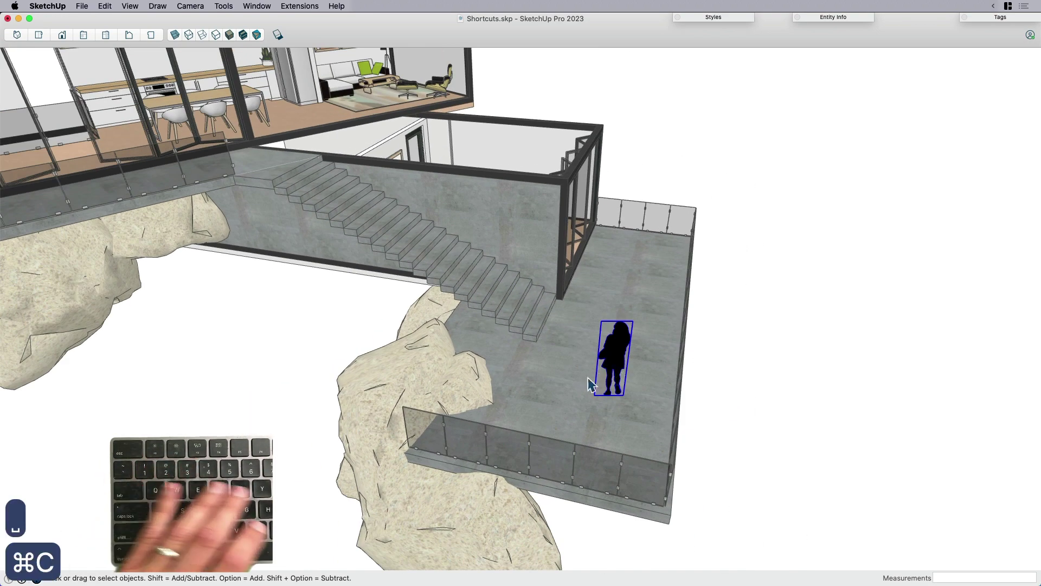
key("BackSpace")
left_click(601, 382)
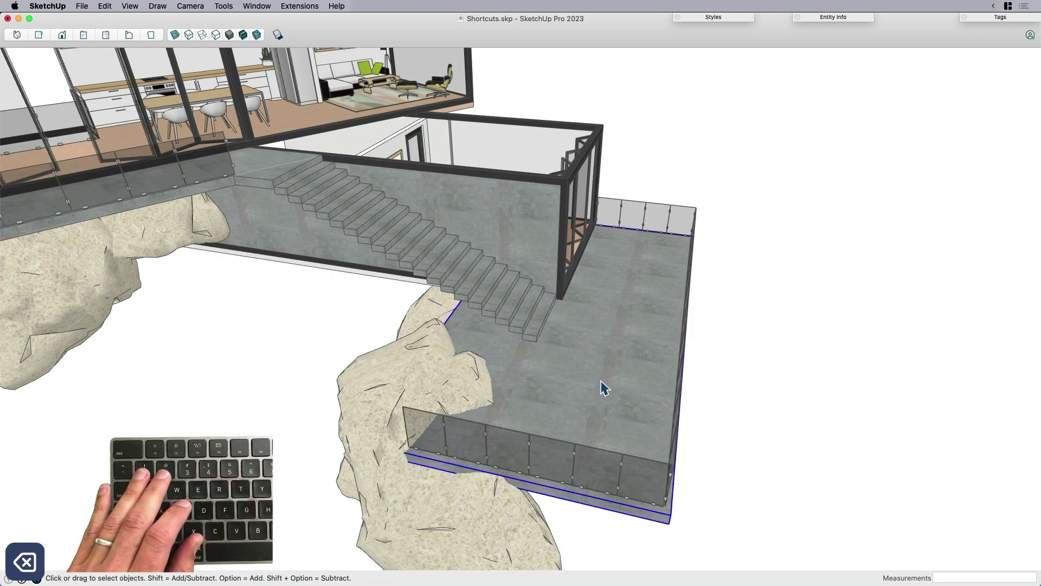
- Inside the deck group, try pasting the figure and Paste In Place (Shift+V), then exit
triple_click(570, 384)
mouse_move(569, 384)
middle_mouse_down()
mouse_move(586, 363)
mouse_move(577, 386)
middle_mouse_up()
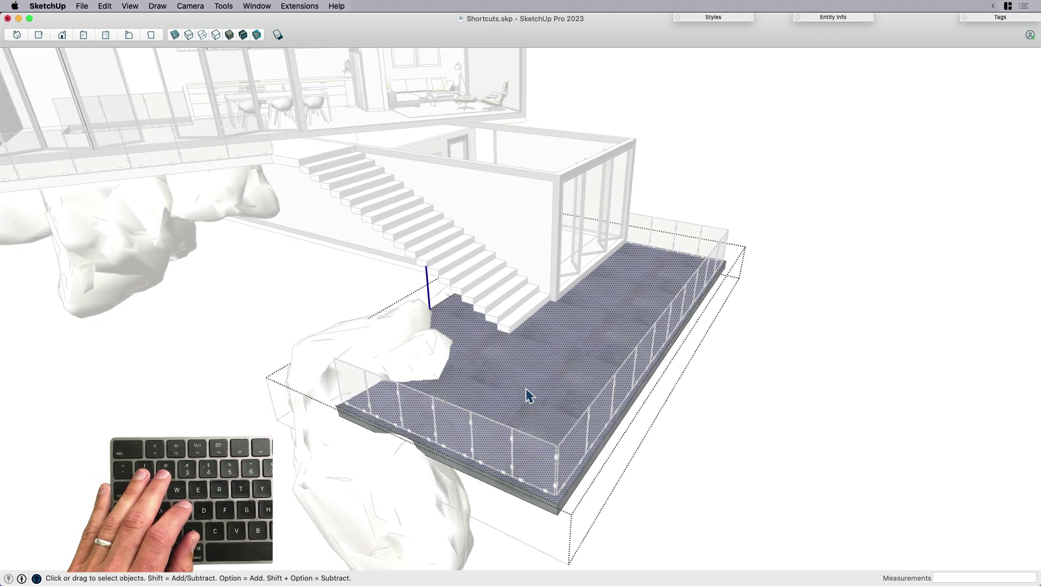
key("super+v")
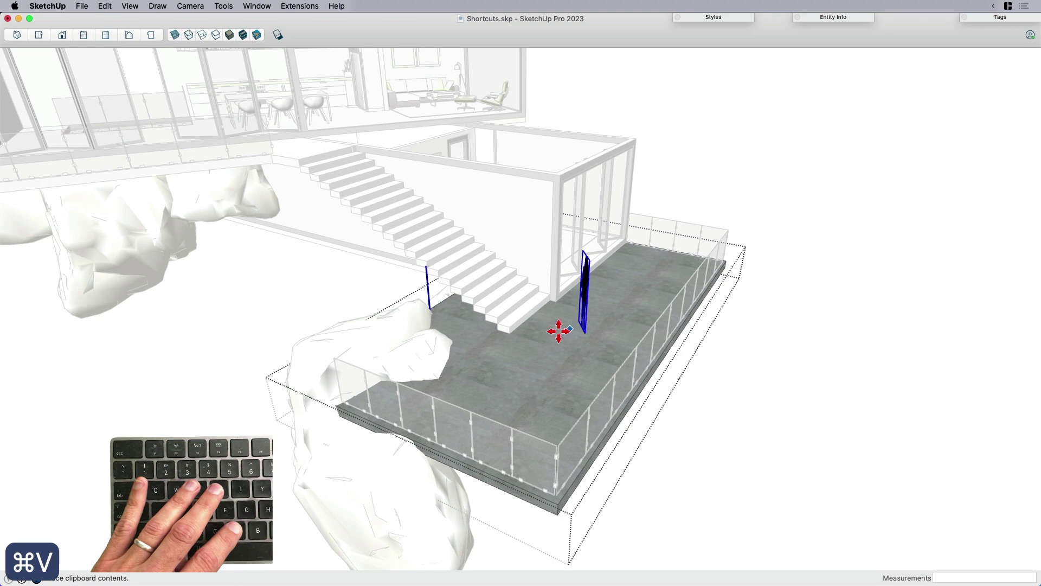
key("space")
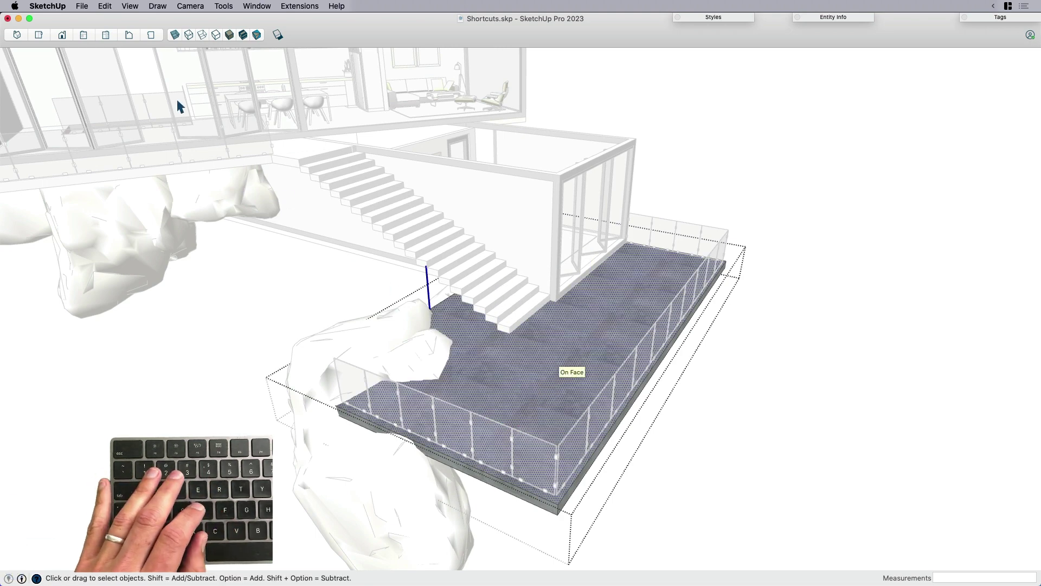
left_click(105, 6)
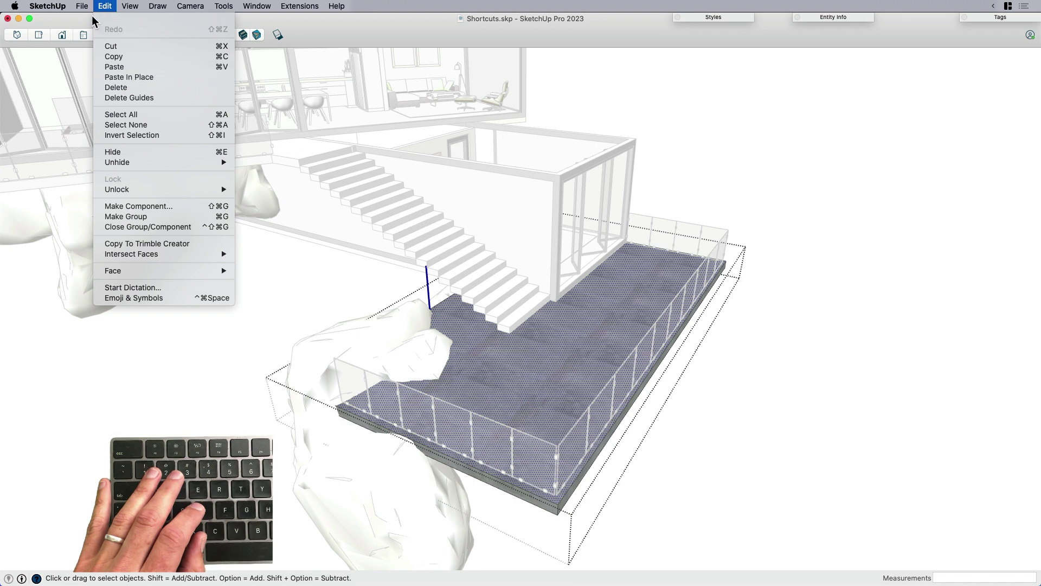
left_click(614, 381)
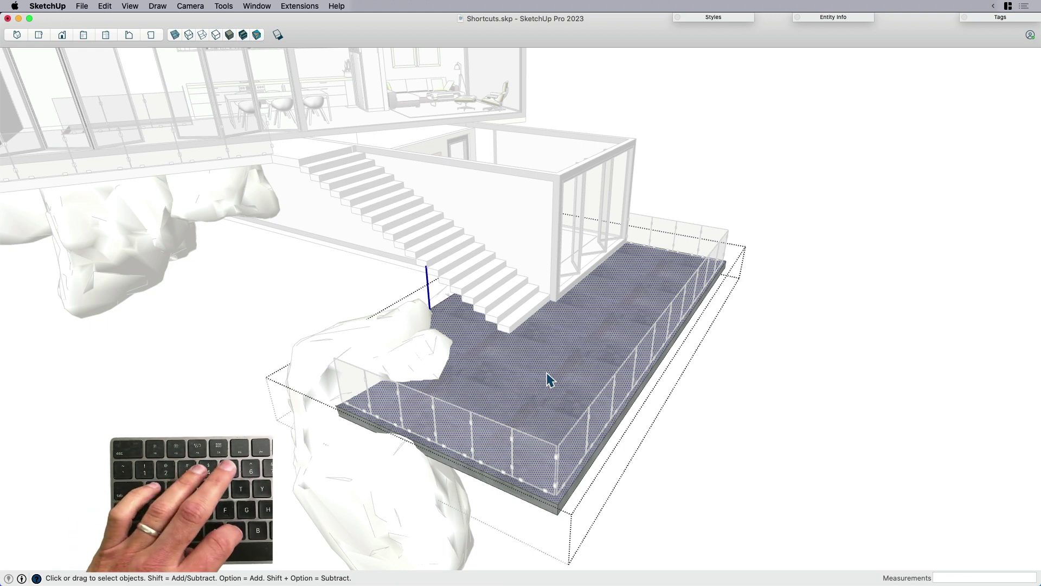
key("super+v")
key("super+z")
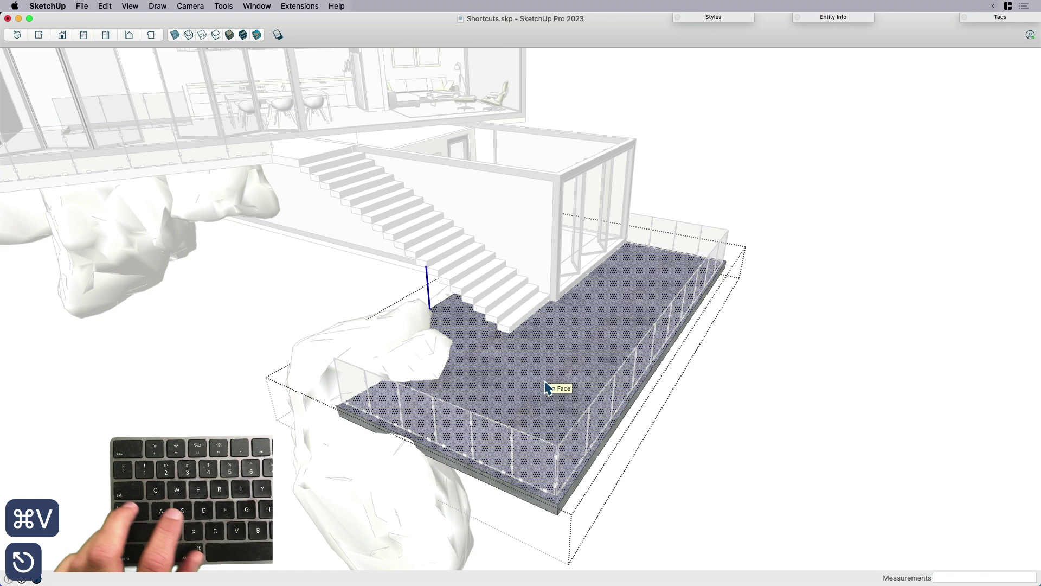
key("shift+v")
scroll(705, 407, "up", 2)
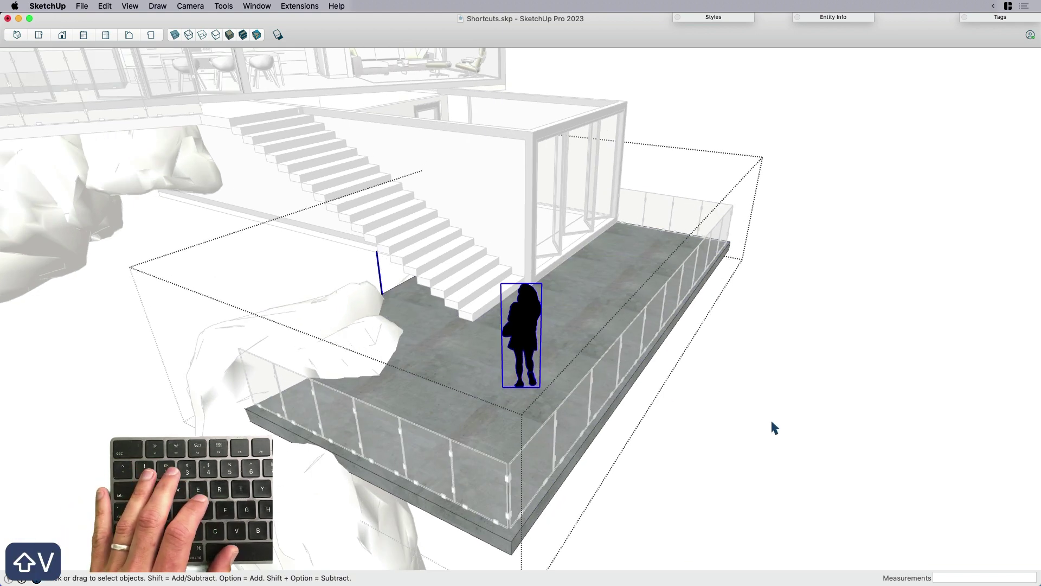
left_click(772, 422)
- Delete the copy inside the terrace group, exit, and Paste In Place at top level
left_click(529, 348)
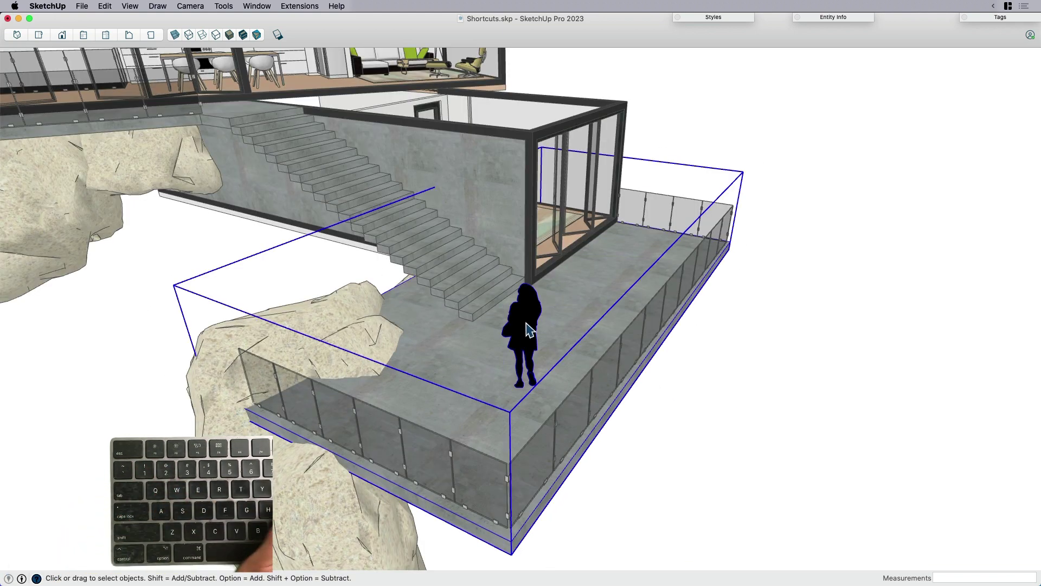
double_click(529, 347)
left_click(529, 325)
key("BackSpace")
left_click(719, 424)
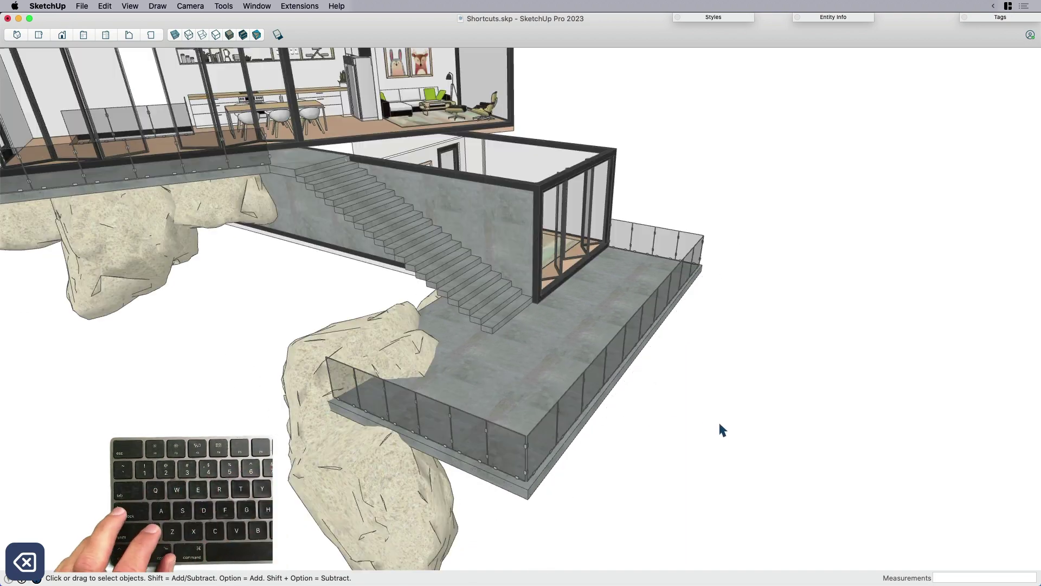
key("shift+v")
middle_click_drag(714, 418, 692, 411)
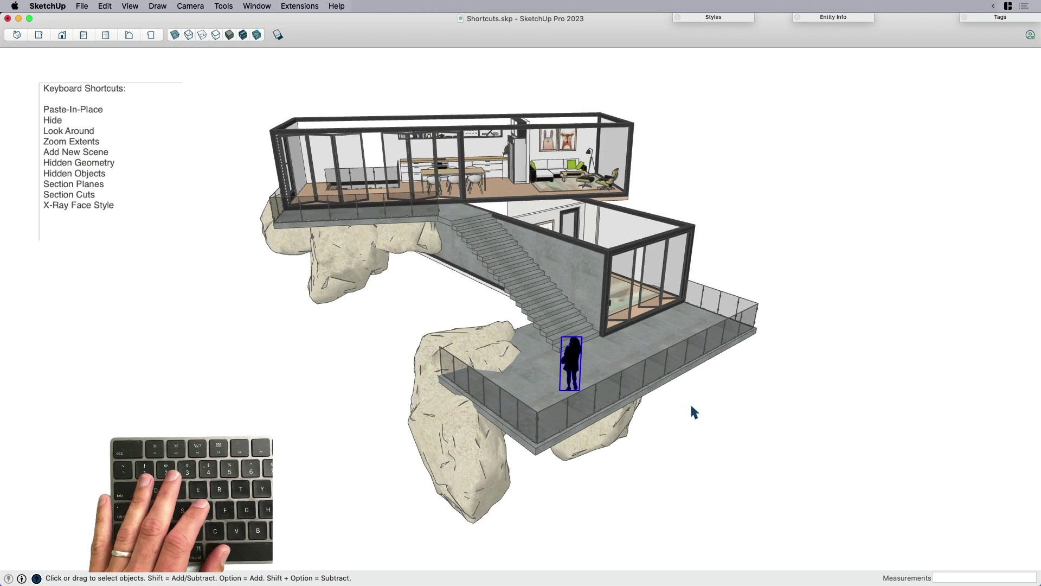
- Zoom extents, deselect, orbit in closer to the terrace, and reselect the figure
key("shift+z")
left_click(731, 464)
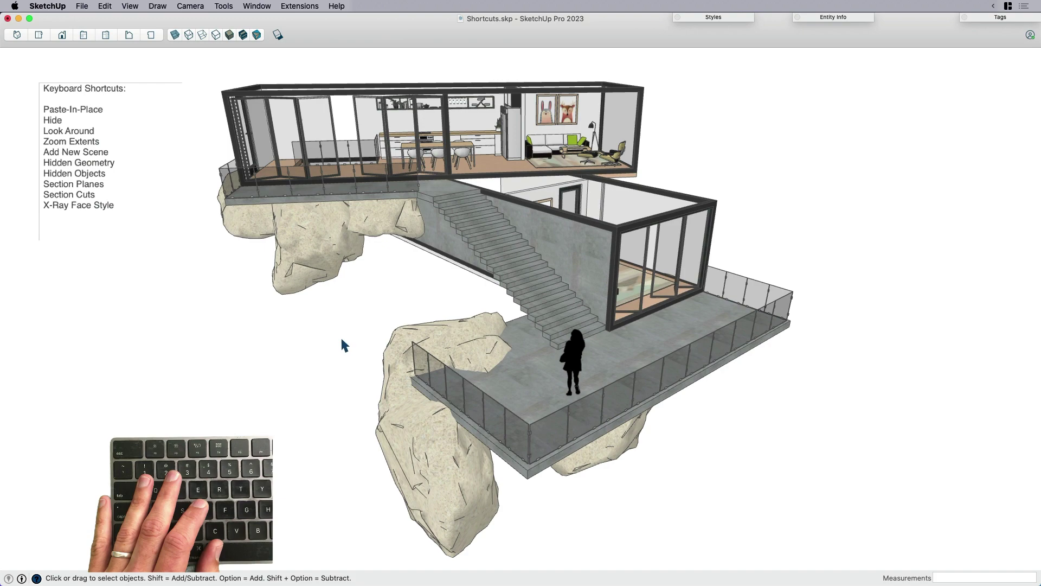
key("o")
left_click_drag(599, 362, 550, 336)
key("space")
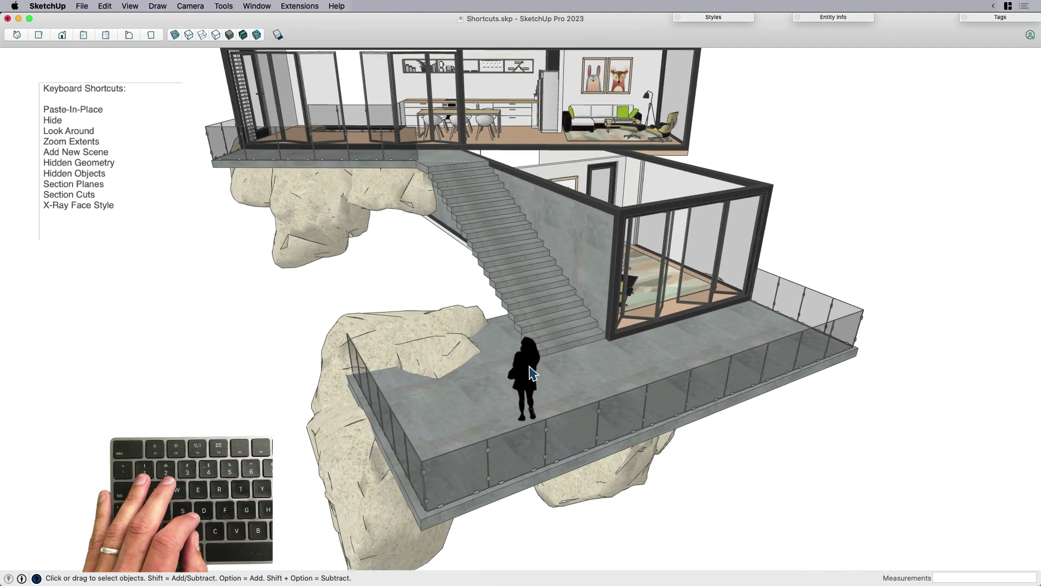
left_click(538, 378)
- Hide the person figure from its context menu, then undo the hide
right_click(529, 371)
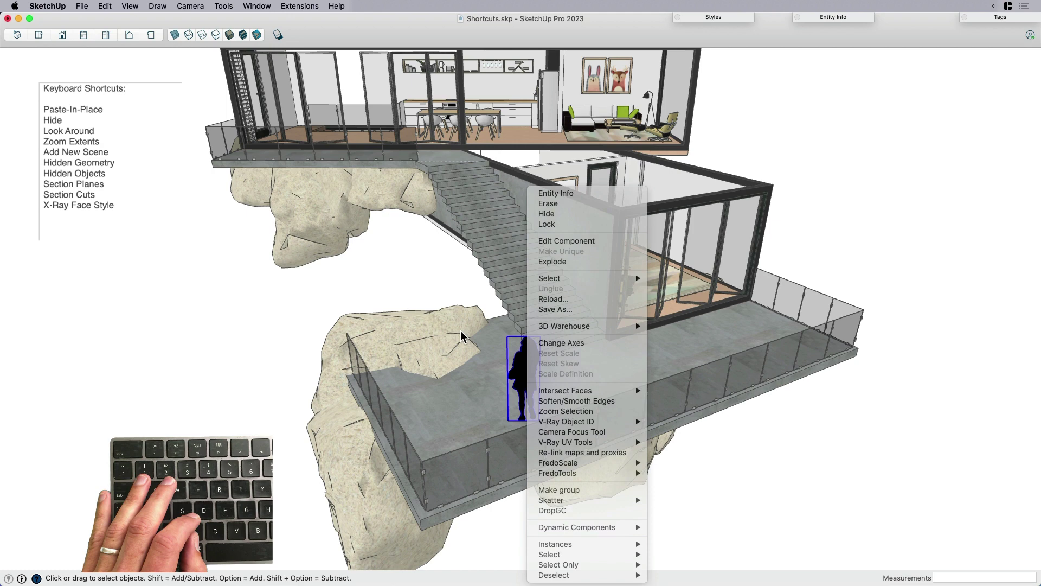
left_click(525, 368)
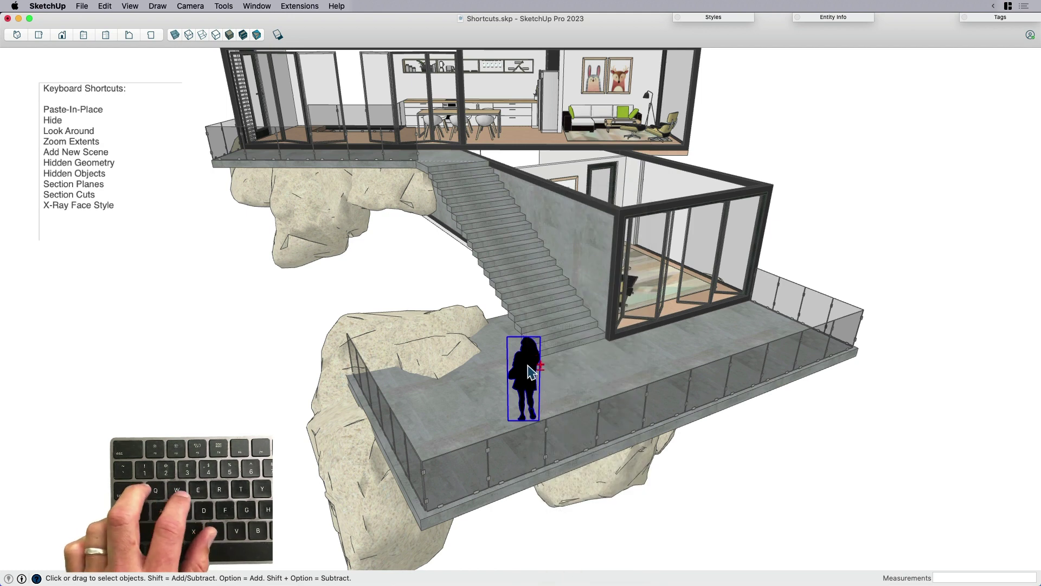
key("space")
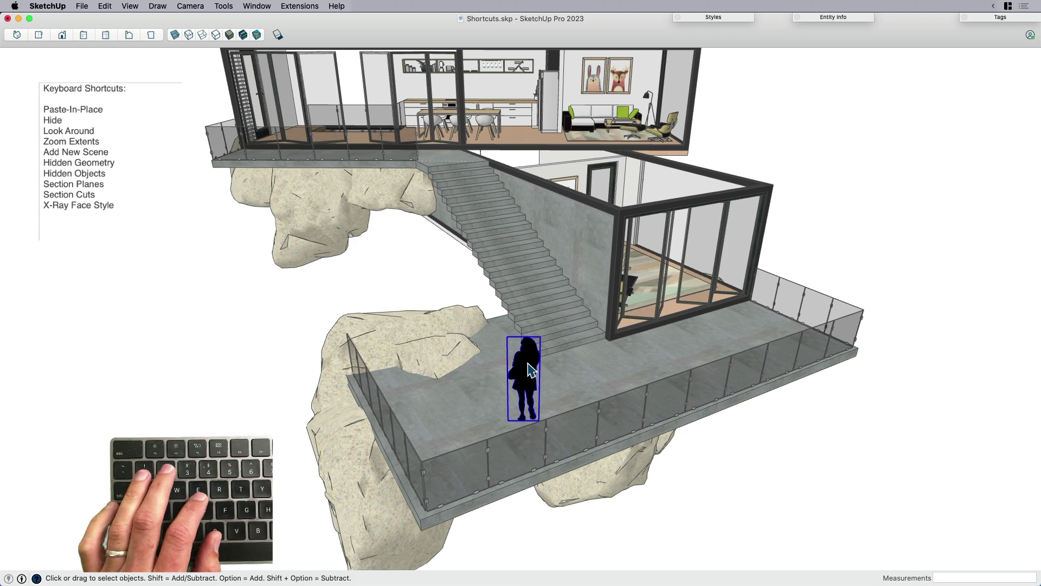
right_click(531, 371)
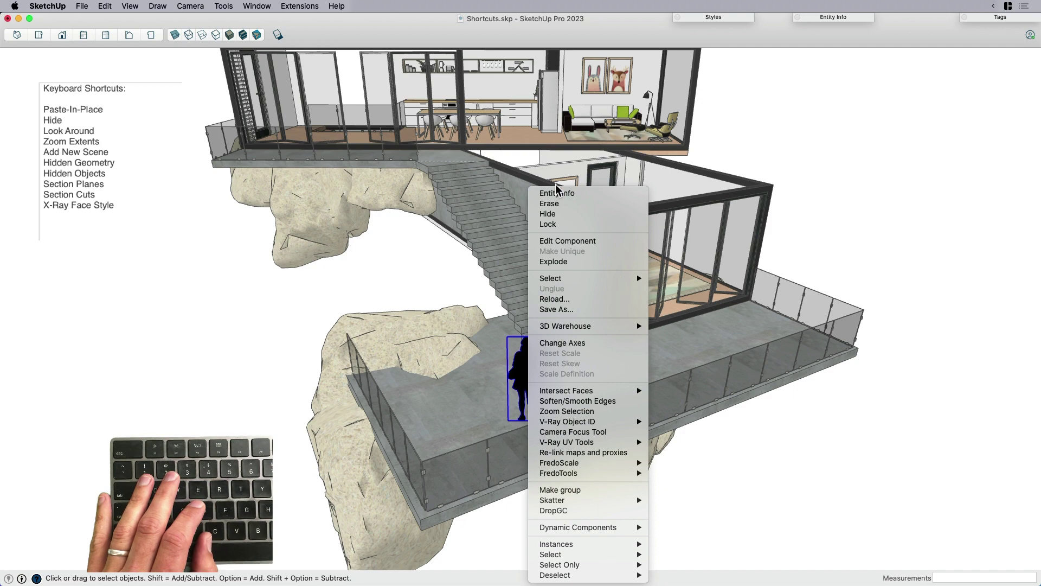
left_click(488, 368)
right_click(528, 367)
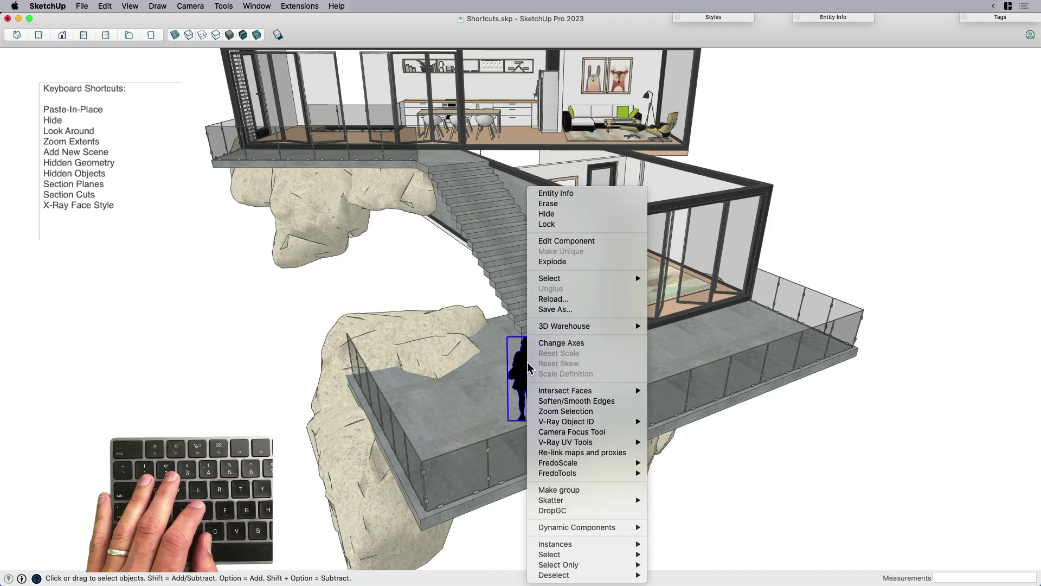
left_click(547, 213)
scroll(514, 367, "up", 3)
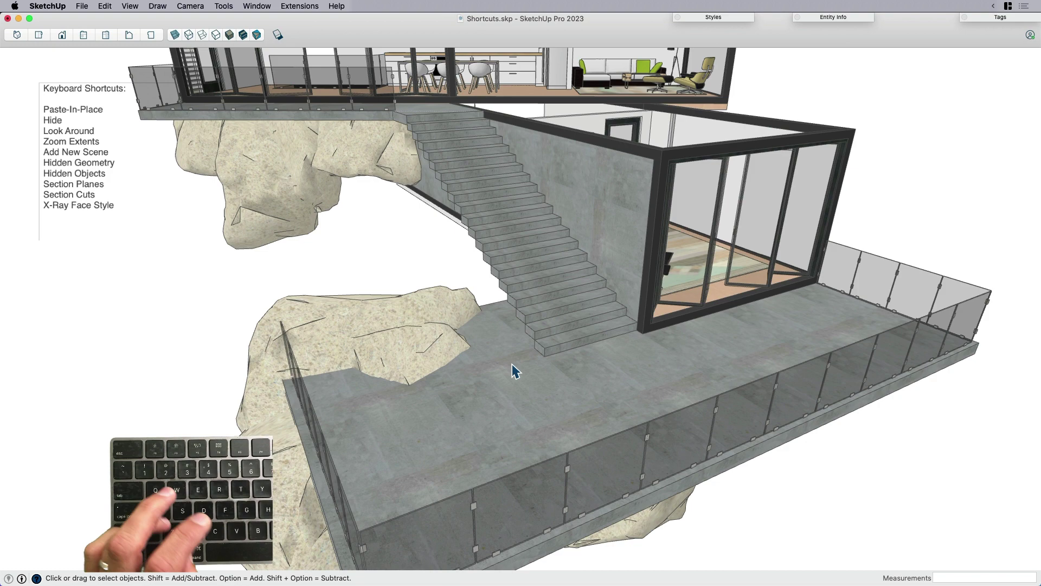
key("super+z")
- Reselect the figure, orbit around it, and hide it from its context menu
left_click(531, 372)
right_click(532, 373)
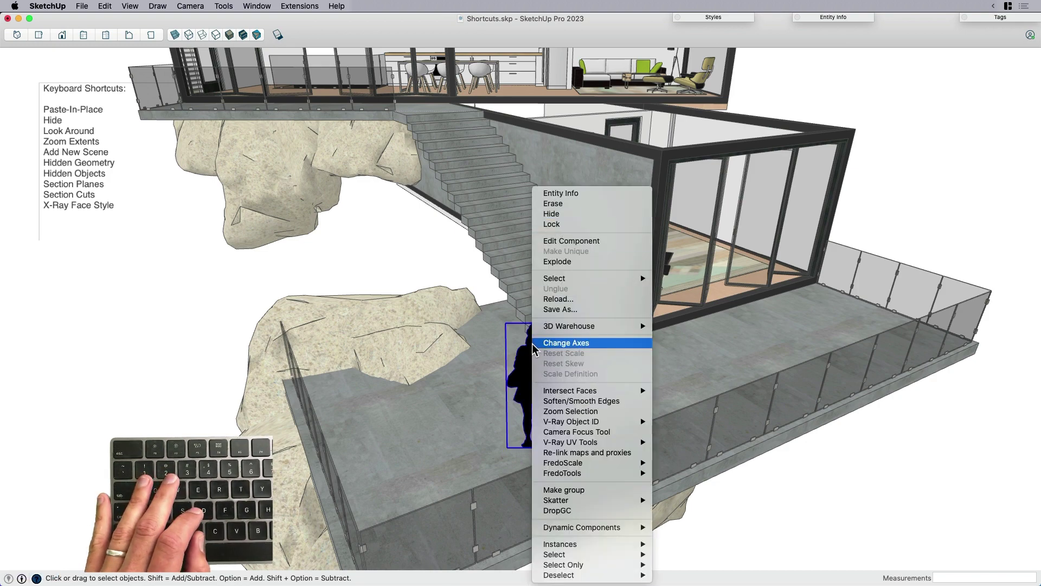
key("Escape")
middle_click_drag(524, 363, 583, 336)
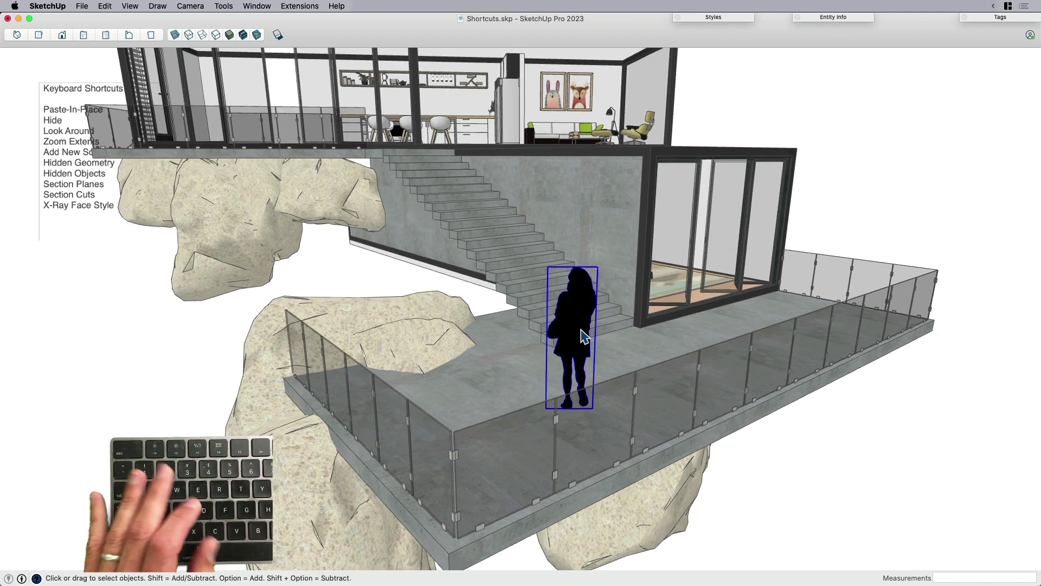
right_click(584, 336)
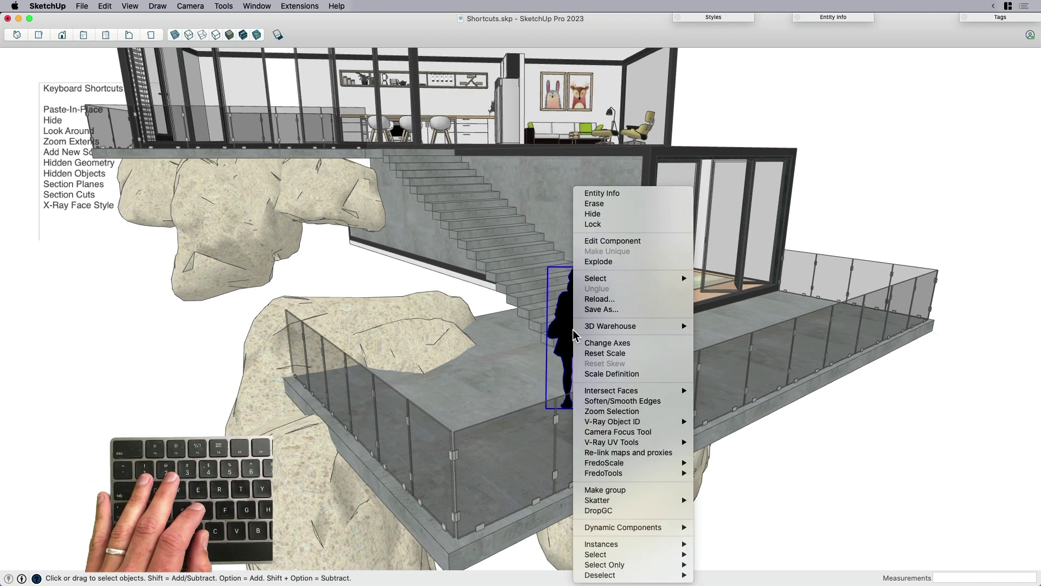
left_click(596, 213)
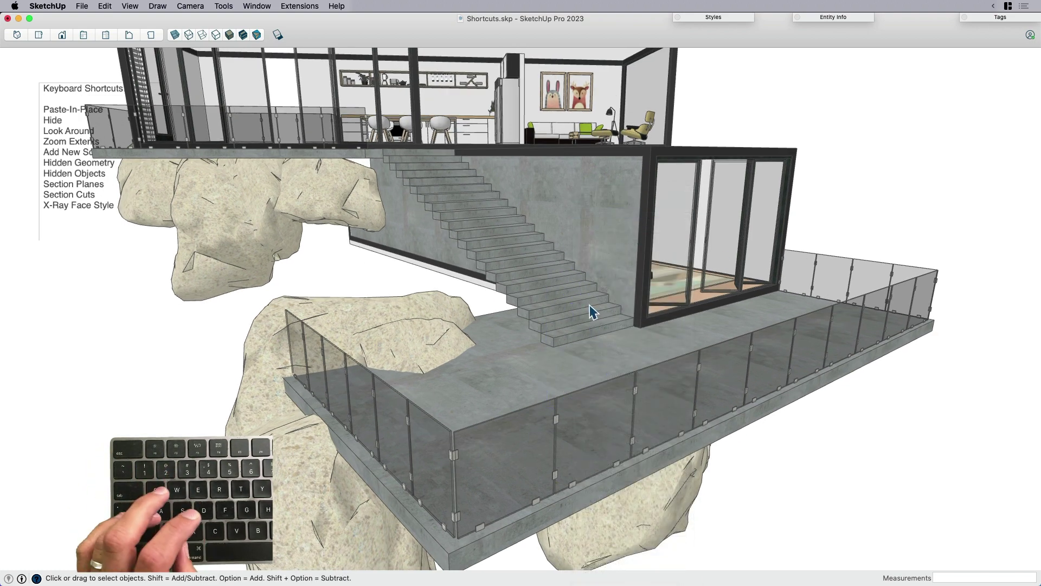
- Orbit around the deck and the model from several angles
middle_click_drag(595, 358, 588, 409)
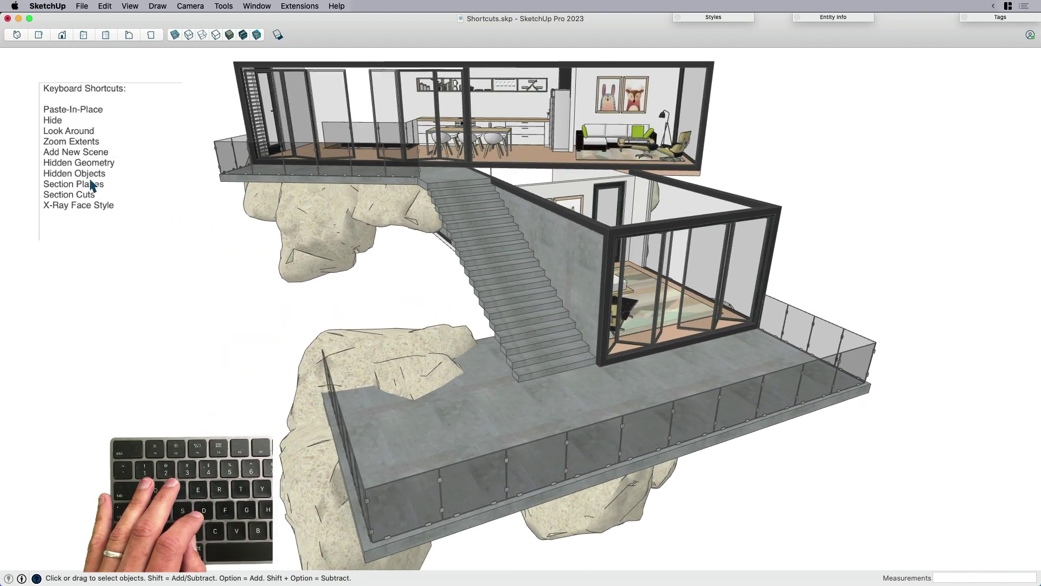
middle_click_drag(559, 389, 570, 391)
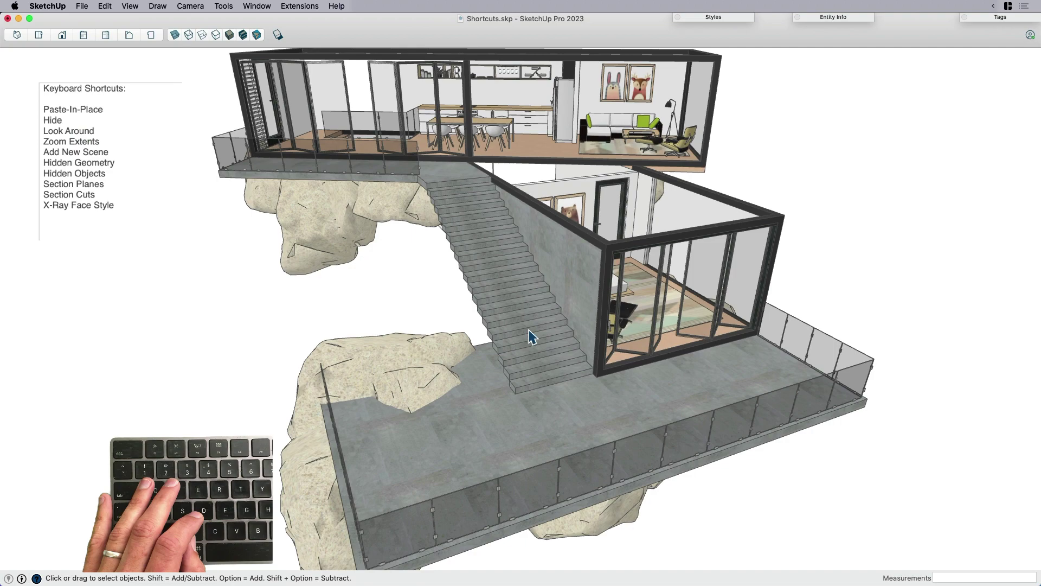
scroll(530, 334, "up", 4)
middle_click_drag(530, 332, 579, 348)
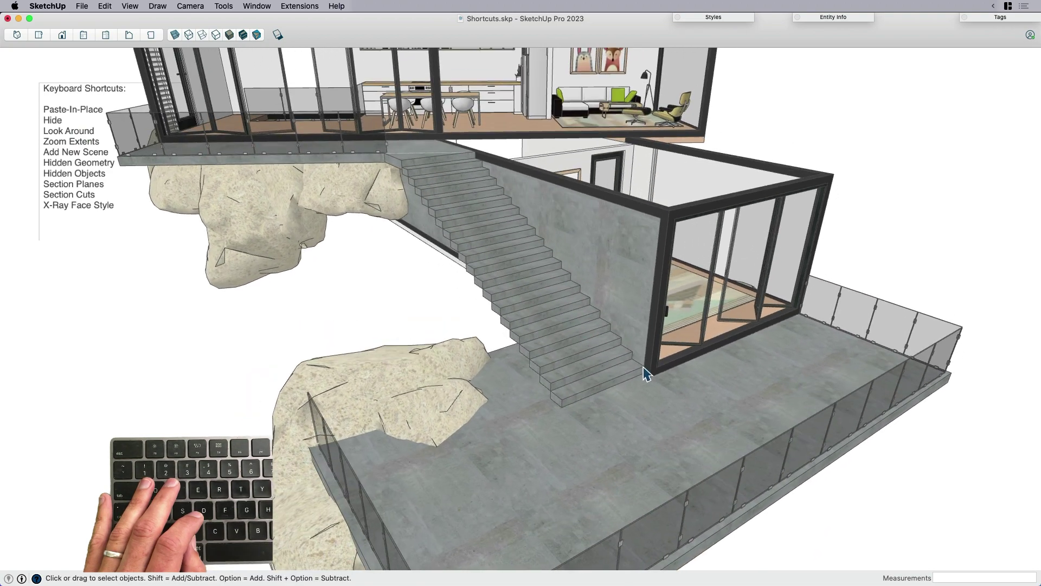
middle_click_drag(646, 373, 660, 353)
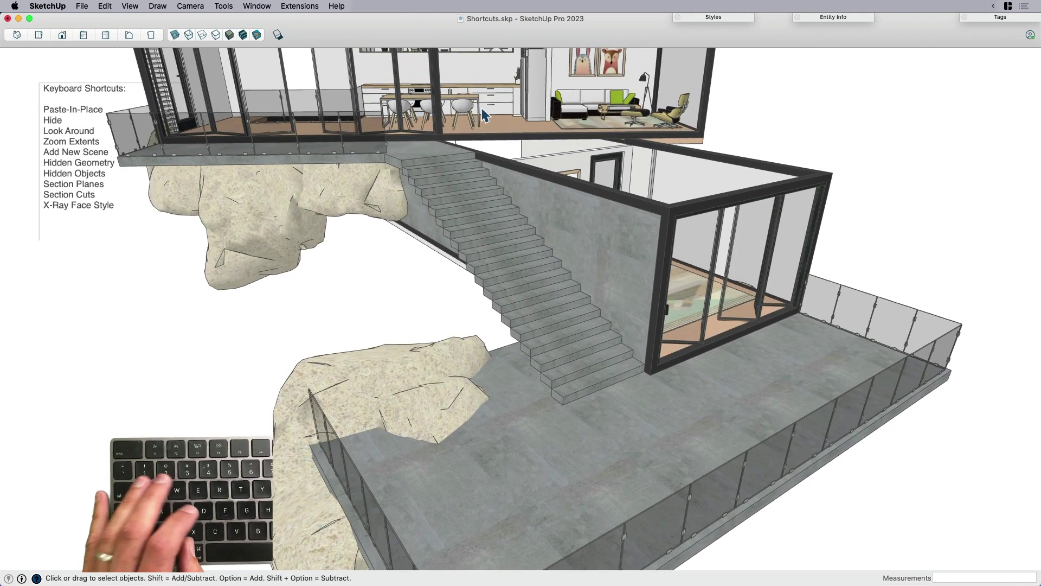
- Turn the camera with Look Around, briefly switching to Eraser before resuming
key("shift+e")
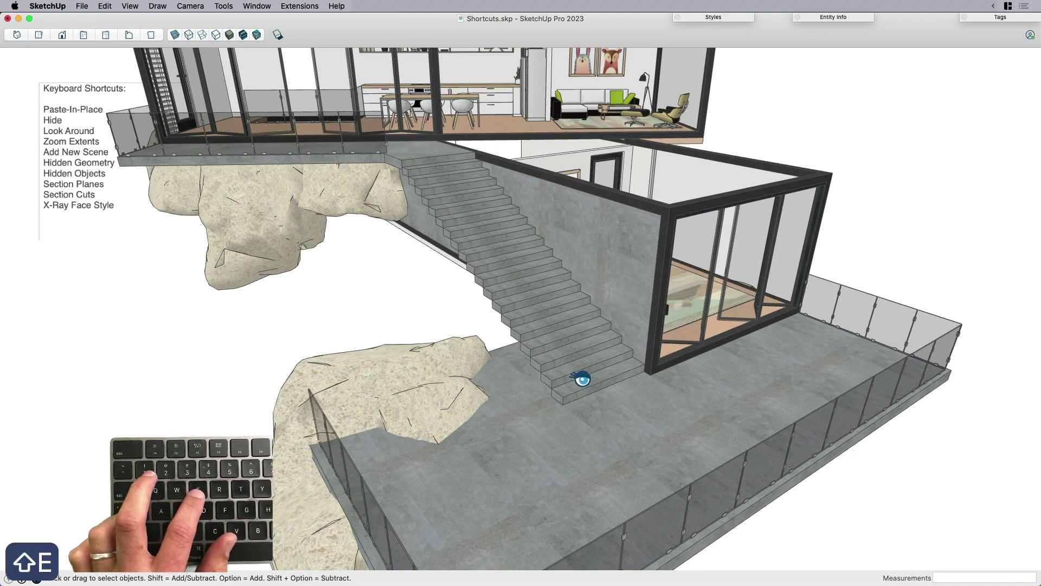
left_click_drag(581, 376, 546, 336)
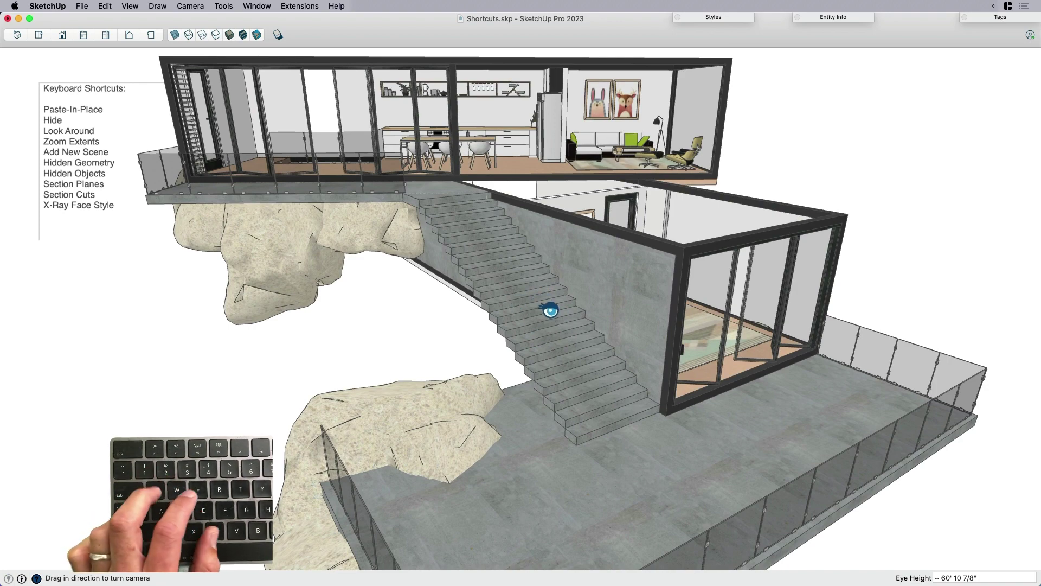
key("shift+e")
left_click_drag(574, 330, 536, 327)
key("space")
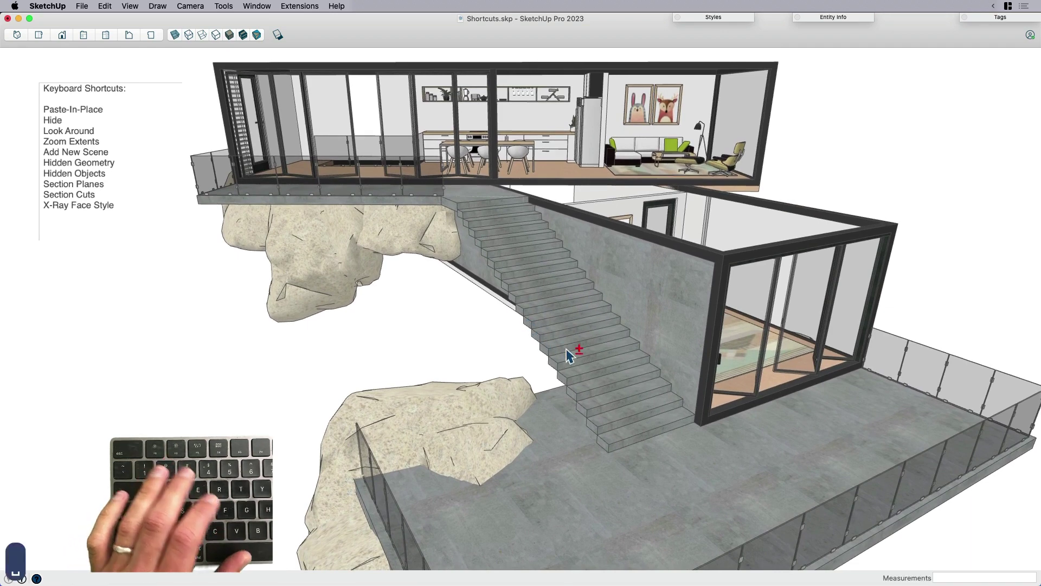
key("e")
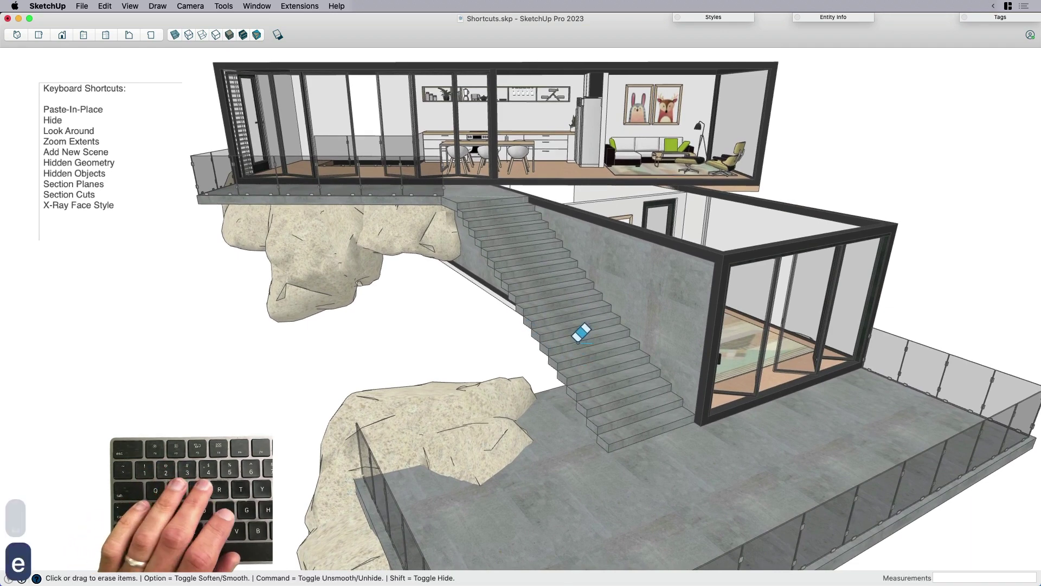
key("e")
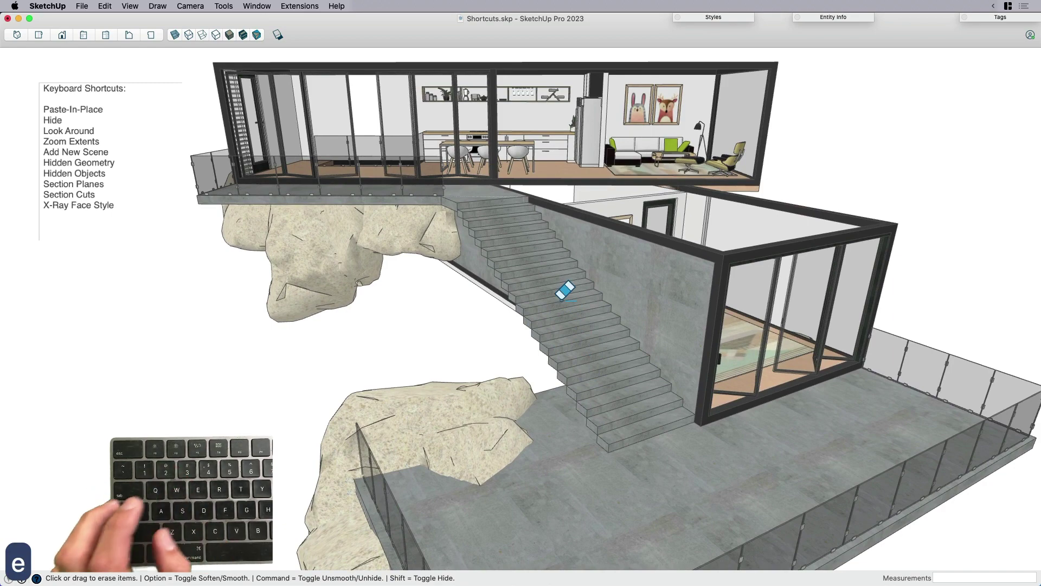
key("shift+e")
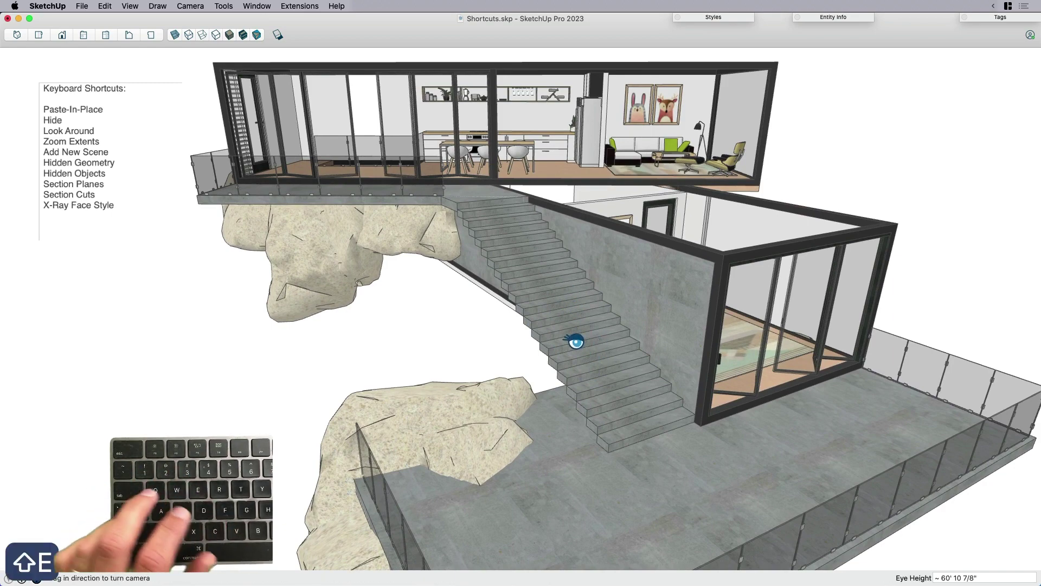
left_click_drag(558, 312, 545, 292)
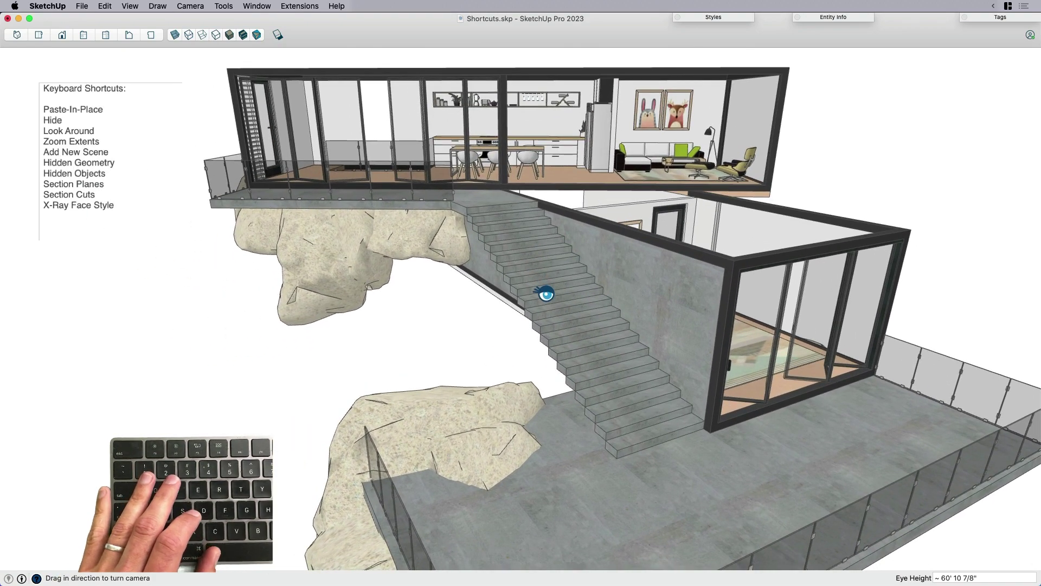
- Zoom into the glass bedroom, then pan and orbit down toward its floor
key("space")
scroll(680, 336, "up", 10)
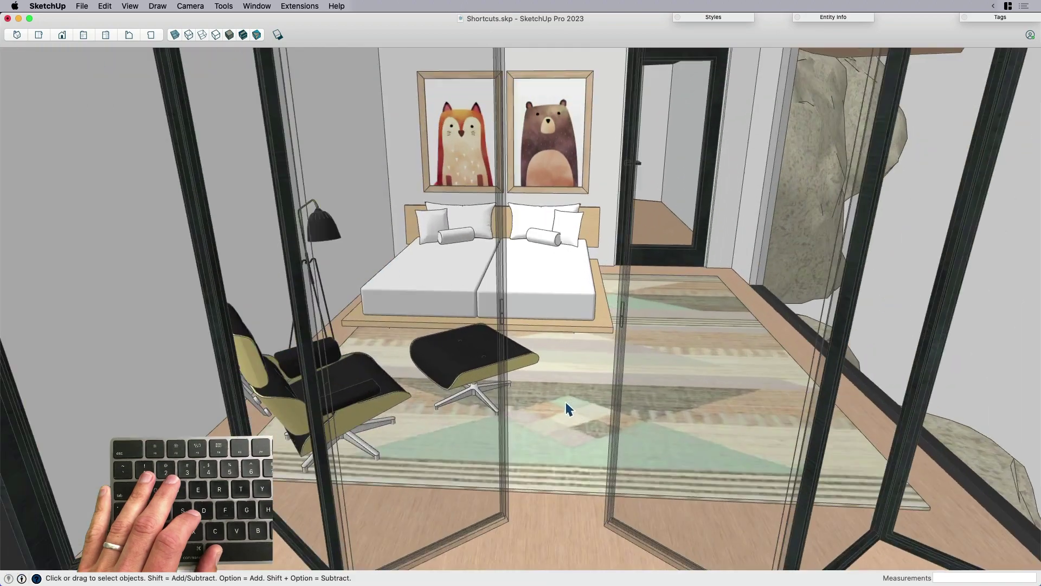
middle_click_drag(565, 403, 476, 395)
scroll(476, 395, "up", 3)
scroll(276, 558, "up", 10)
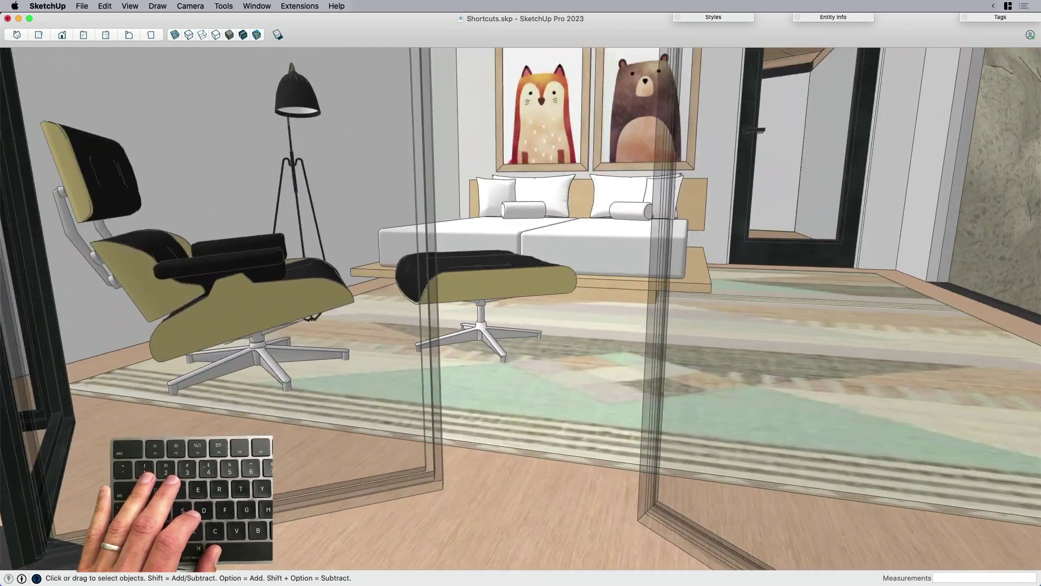
key("h")
scroll(302, 482, "up", 8)
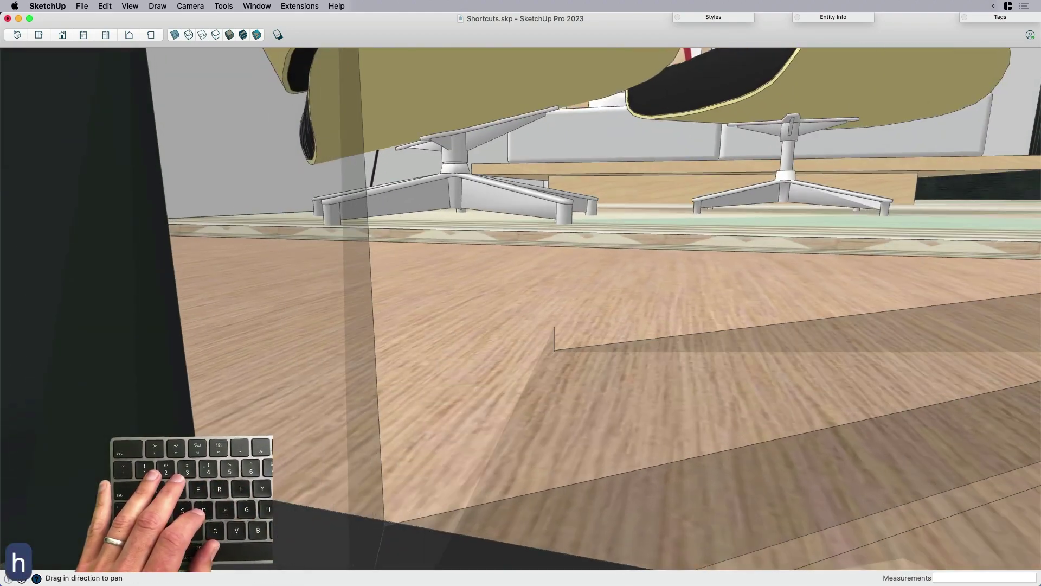
middle_click_drag(302, 481, 342, 432)
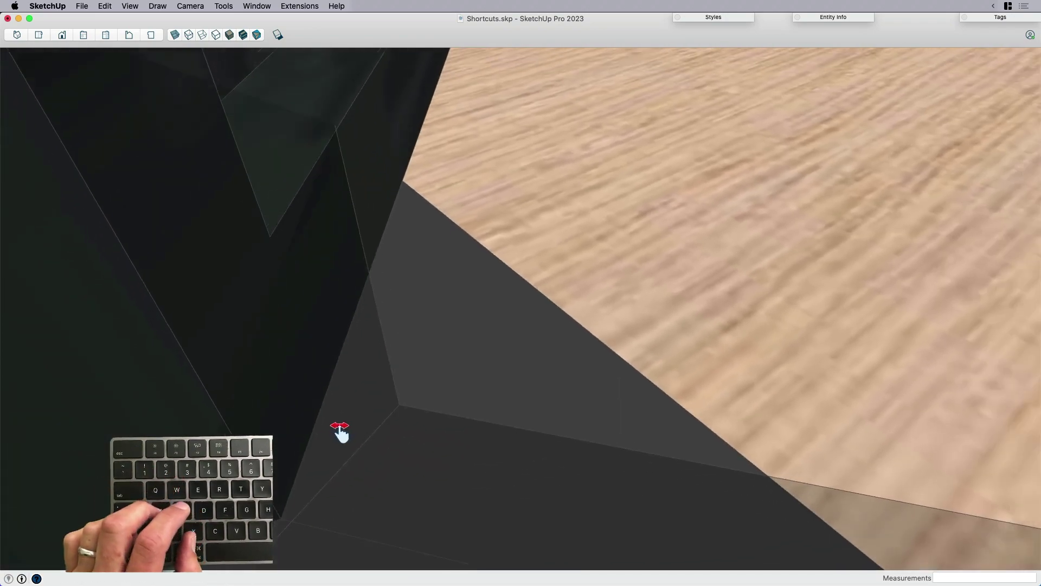
middle_click_drag(372, 365, 396, 379)
scroll(396, 380, "down", 5, "shift")
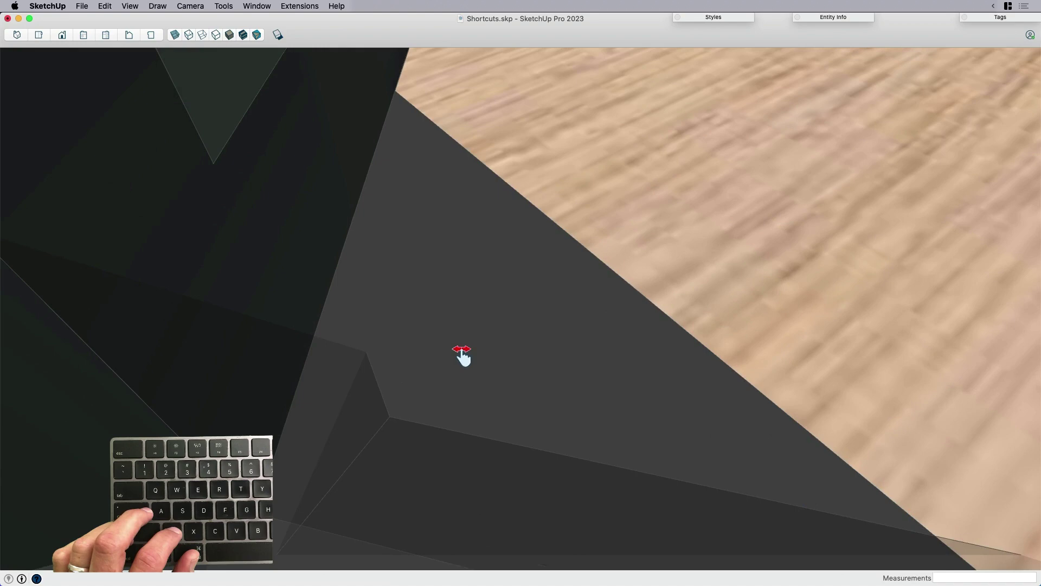
- Zoom extents, orbit to a higher front angle, and zoom extents again
key("shift+z")
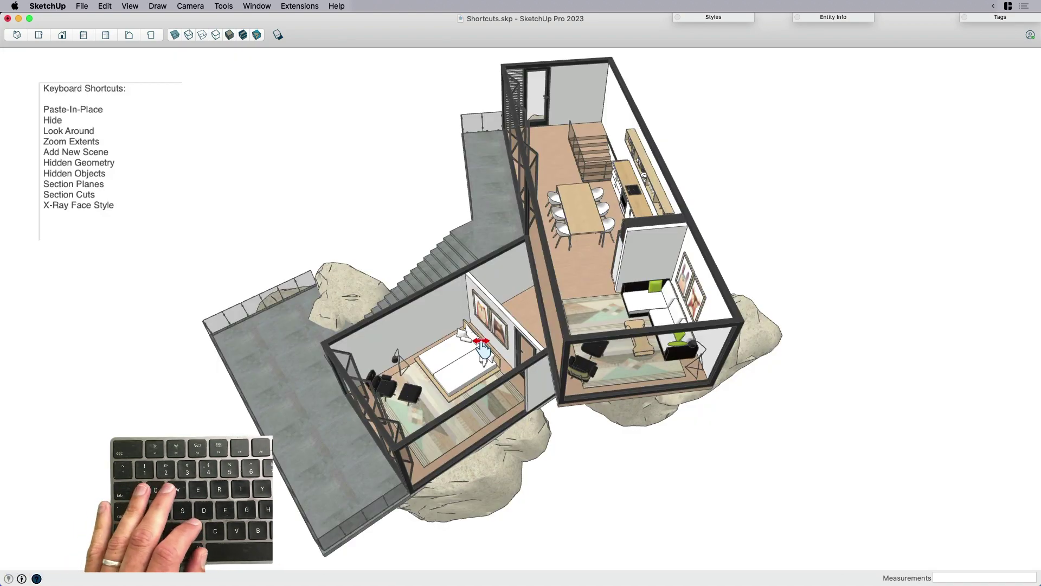
key("space")
middle_click_drag(482, 352, 820, 291)
middle_click_drag(449, 232, 438, 302)
key("shift+z")
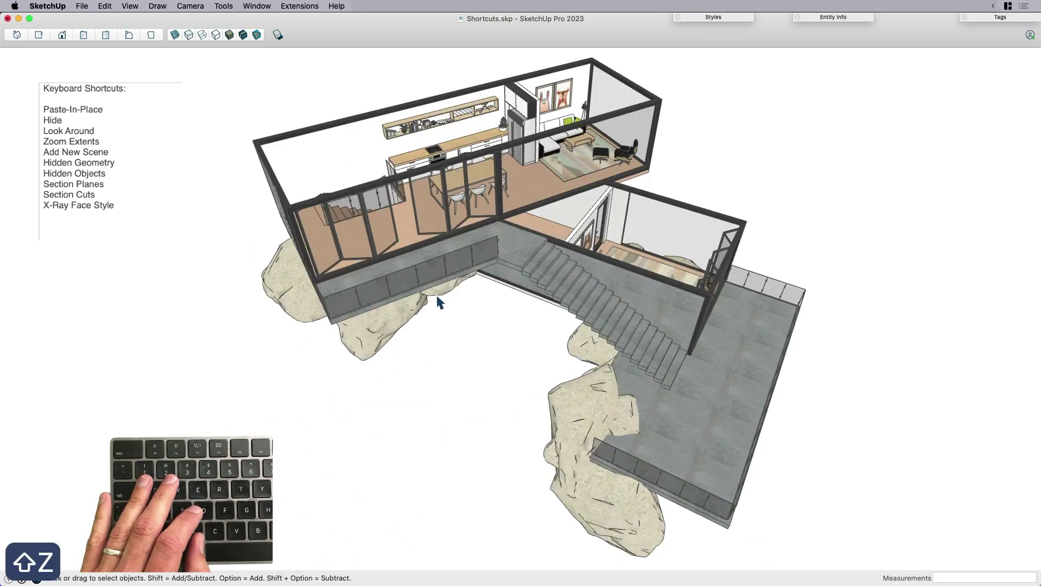
- Orbit to a lower, more frontal view and open then close the Scenes panel
middle_click_drag(651, 344, 461, 262)
key("space")
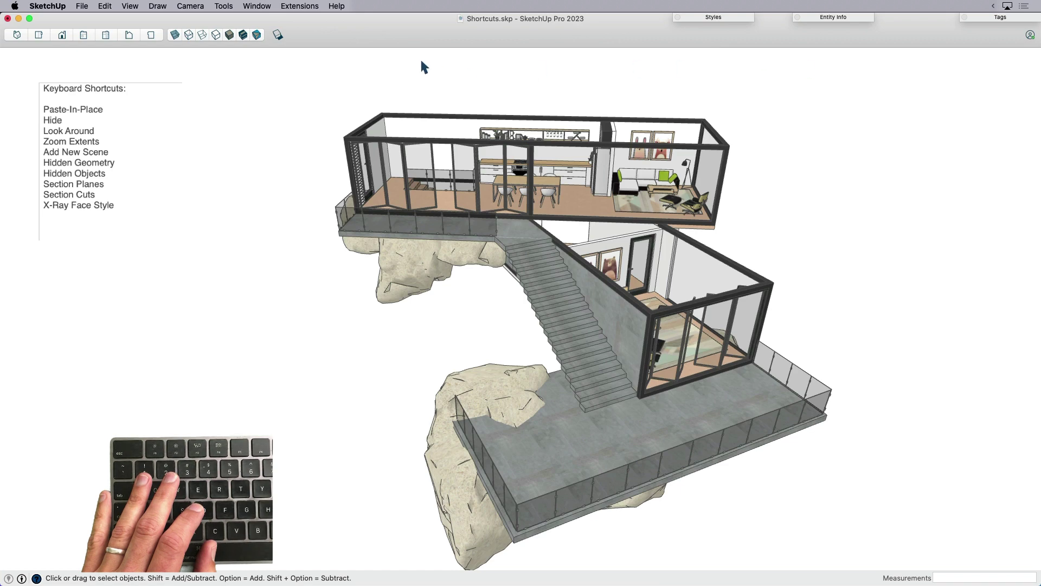
left_click(258, 7)
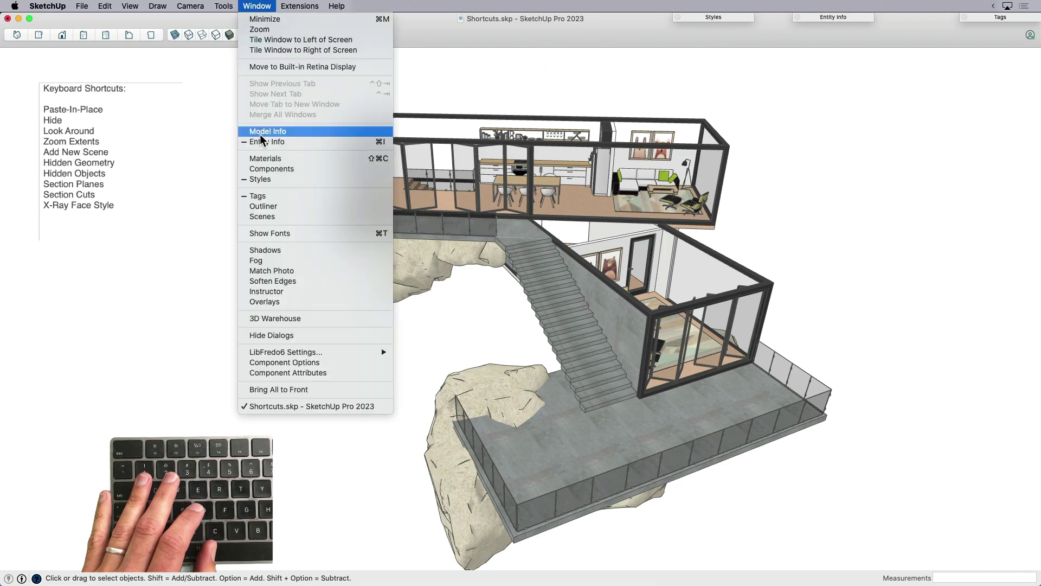
left_click(277, 217)
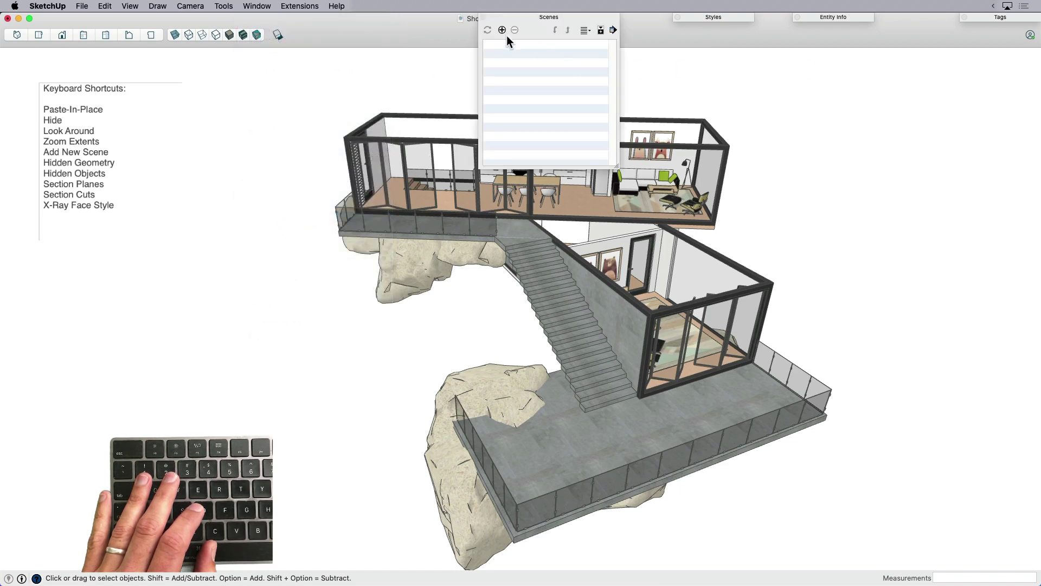
left_click(483, 18)
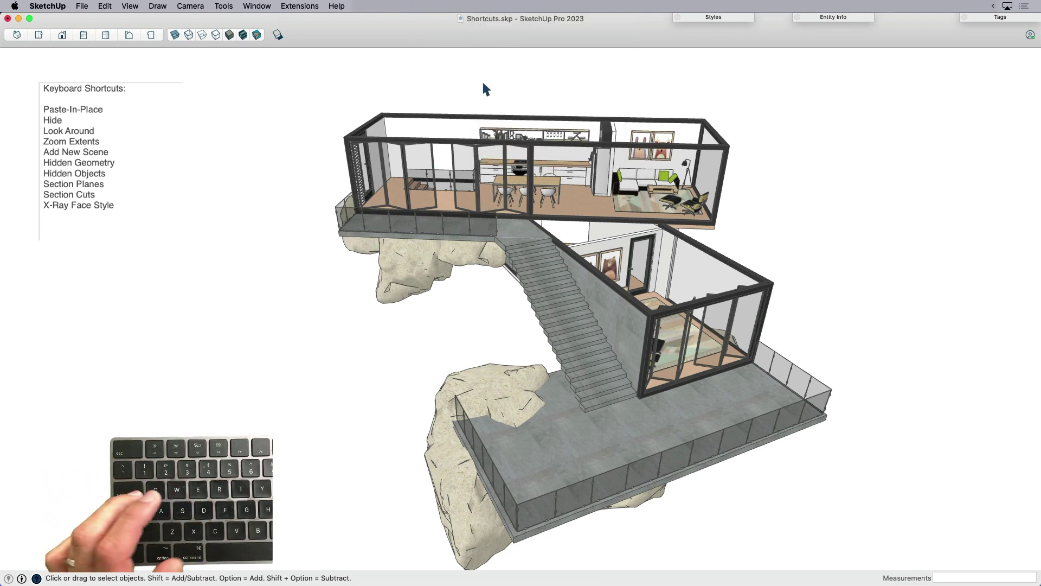
- Save three different orbited viewpoints as Scene 1, Scene 2 and Scene 3 with Shift+A
key("shift+a")
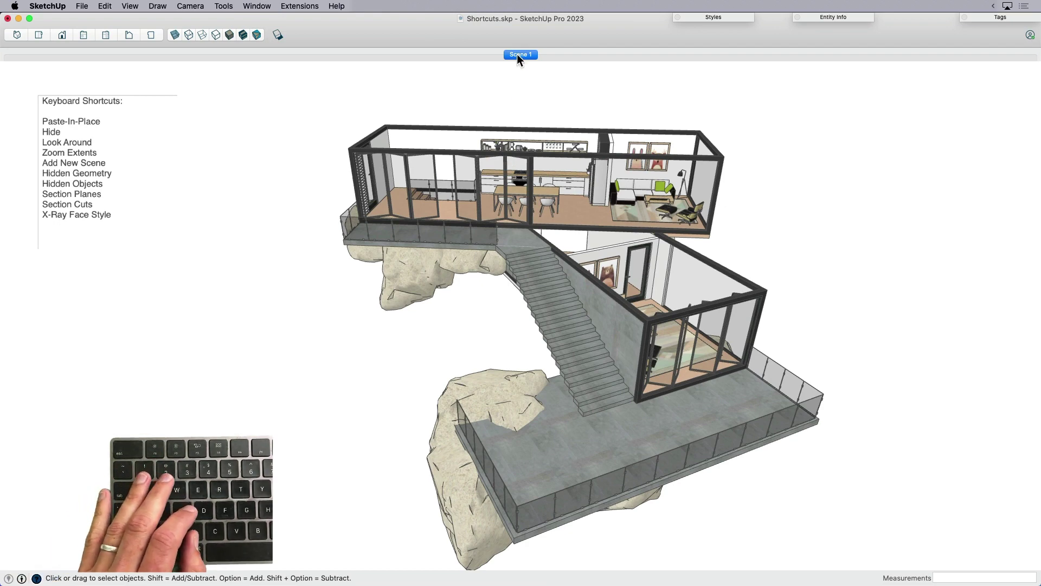
middle_click_drag(624, 272, 359, 272)
key("shift+a")
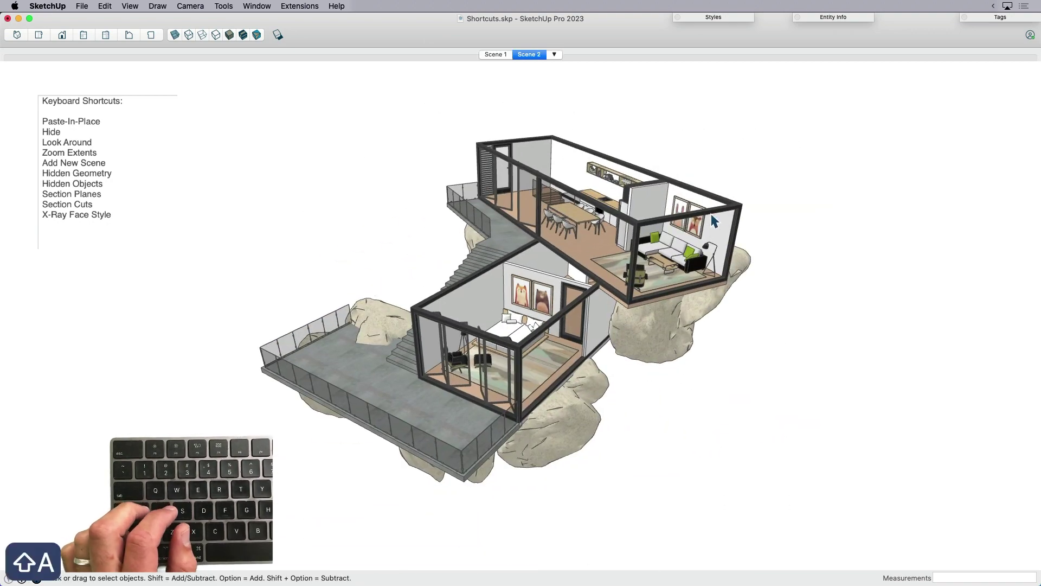
middle_click_drag(714, 220, 298, 221)
key("shift+a")
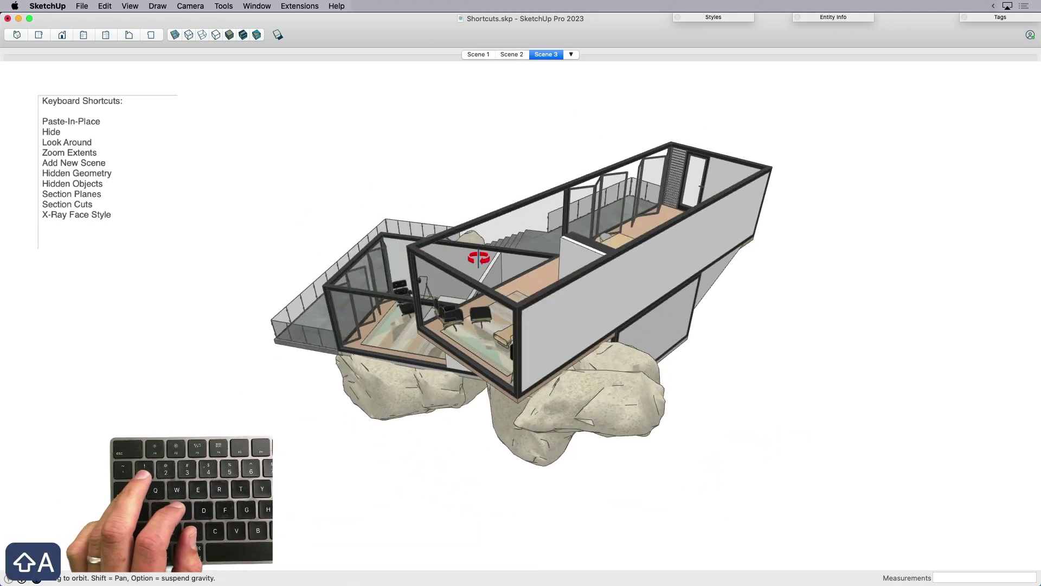
- Cycle through the Scene 2, Scene 1, Scene 3 and Scene 2 tabs, ending on Scene 1
middle_click_drag(479, 258, 482, 137)
scroll(762, 227, "up", 5)
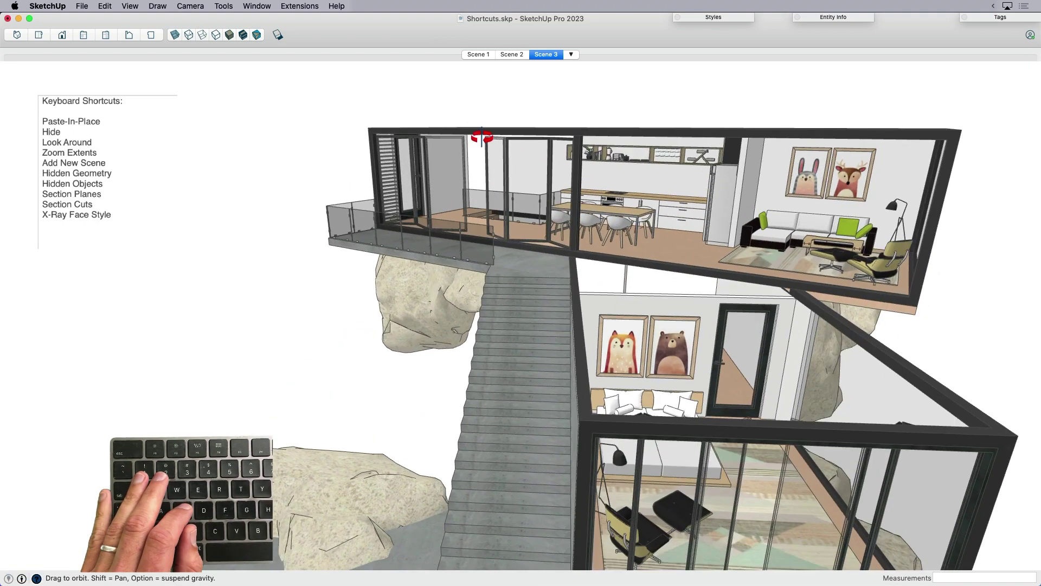
left_click(509, 54)
left_click(485, 54)
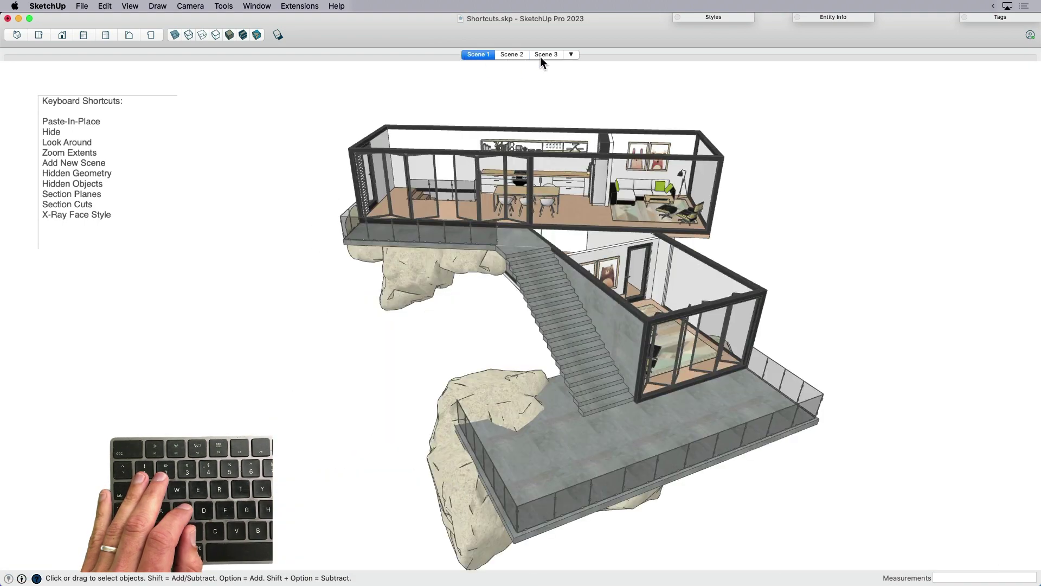
left_click(540, 55)
left_click(510, 55)
left_click(486, 55)
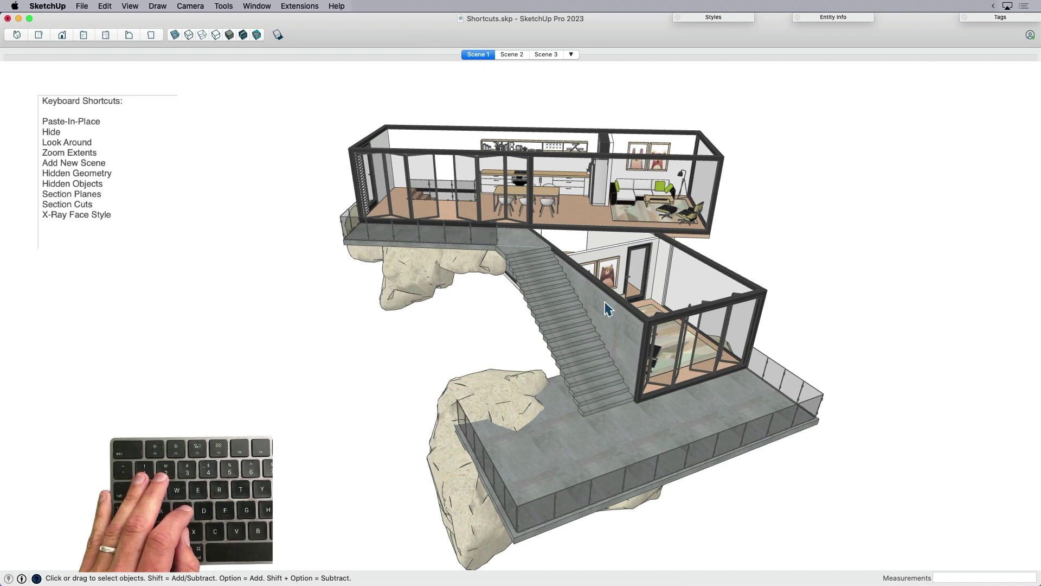
- Fit the whole house in view, then orbit and zoom in over the dining table
middle_click_drag(590, 264, 620, 242)
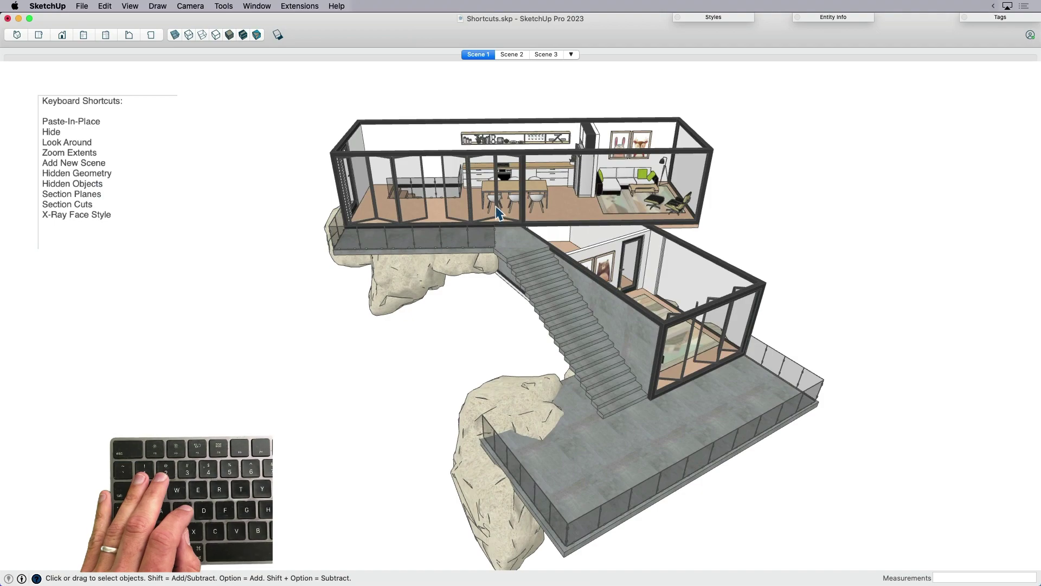
scroll(525, 208, "up", 15)
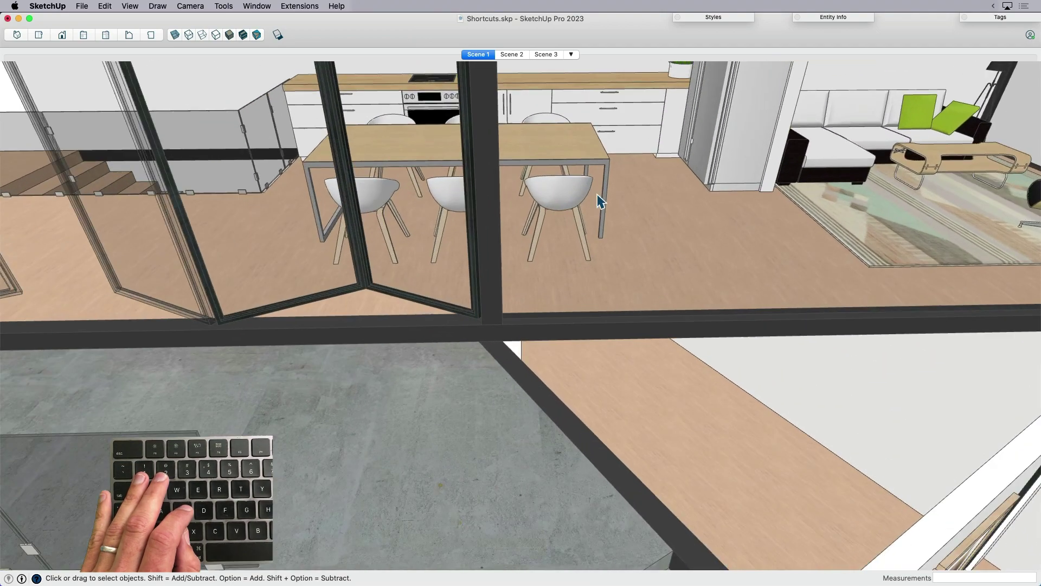
scroll(559, 211, "up", 4)
key("shift+z")
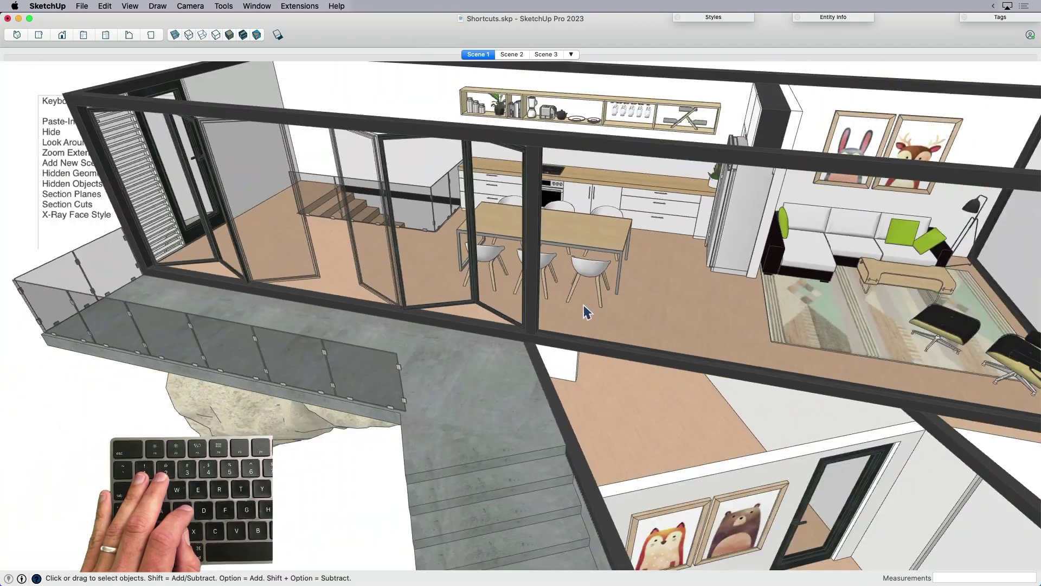
middle_click_drag(567, 292, 911, 306)
scroll(910, 305, "up", 5)
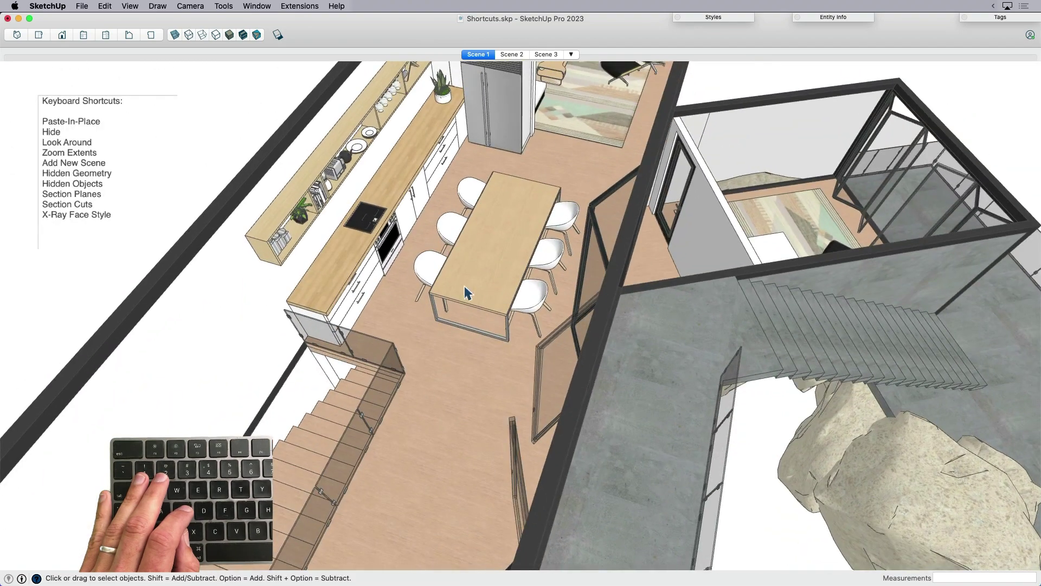
scroll(467, 290, "up", 10)
middle_click_drag(478, 307, 597, 177)
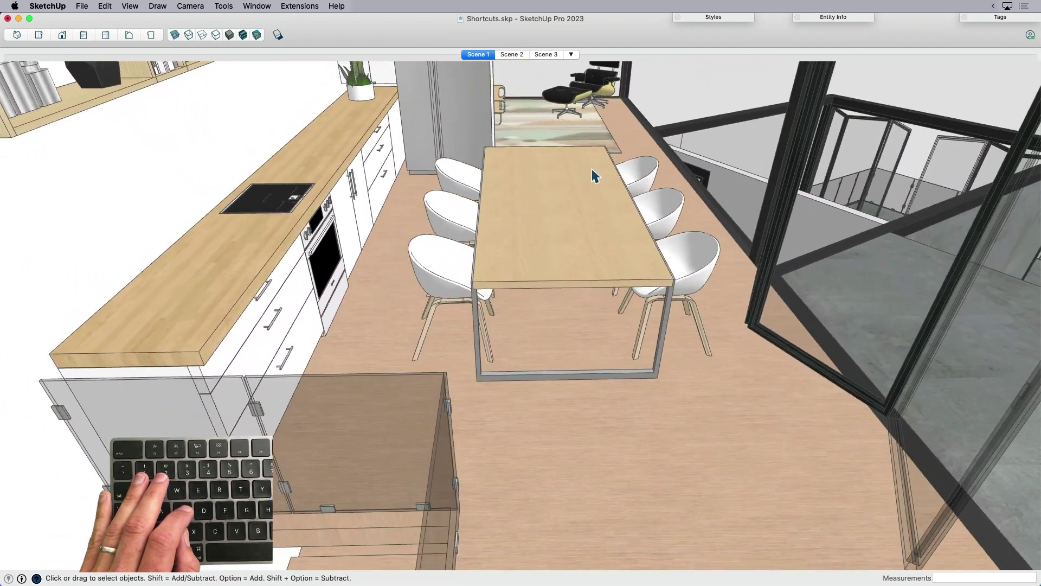
scroll(428, 280, "up", 5)
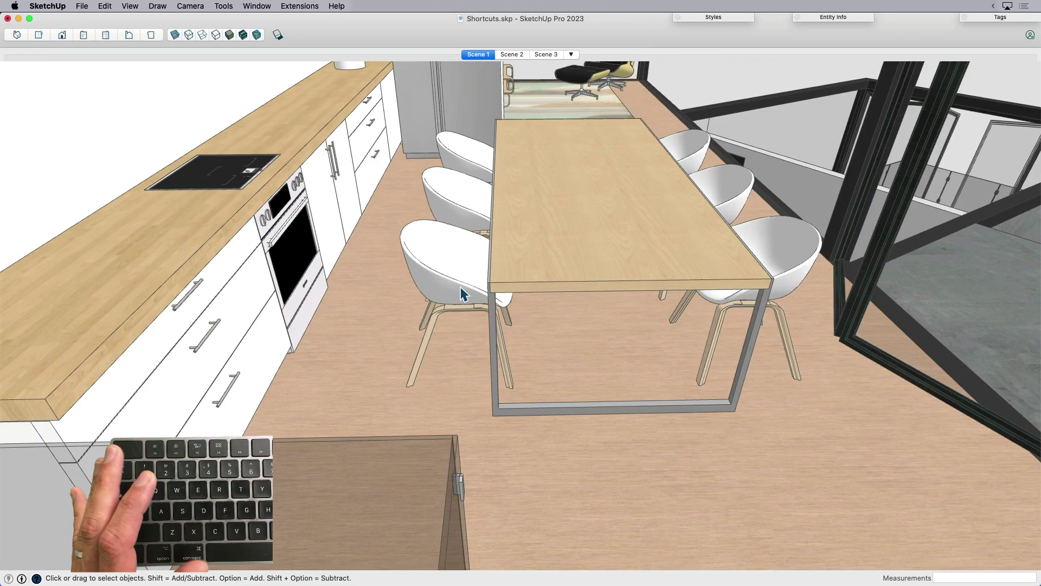
middle_click_drag(464, 294, 422, 310)
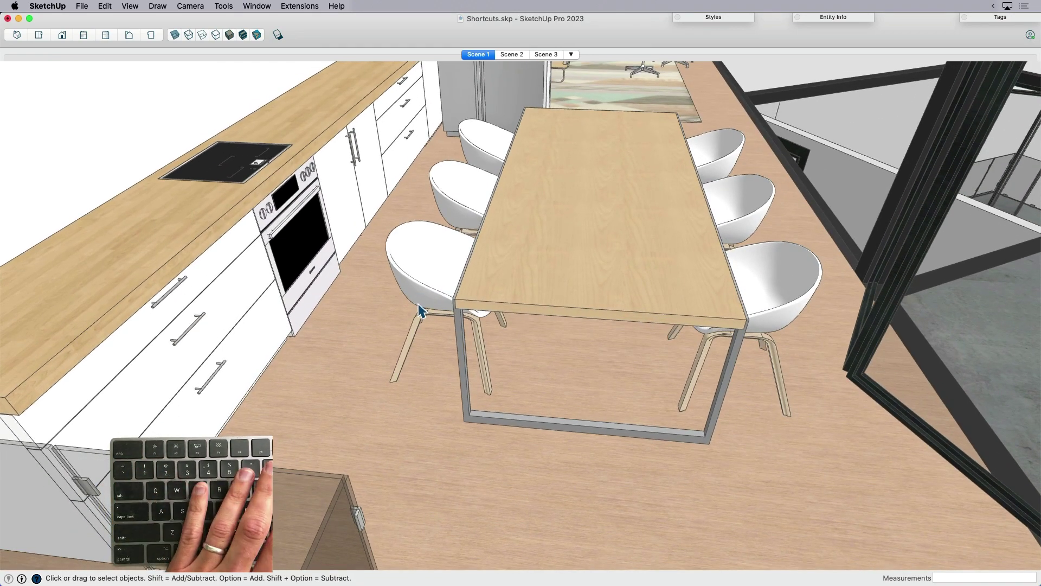
- Toggle the chairs' hidden geometry on and off, then show back edges as dashed lines
key("j")
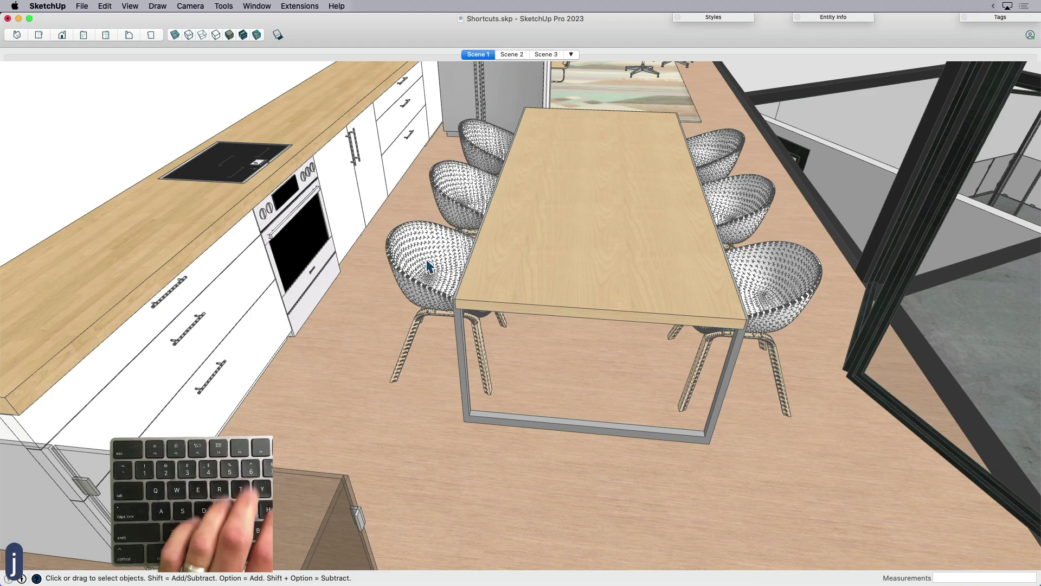
key("j")
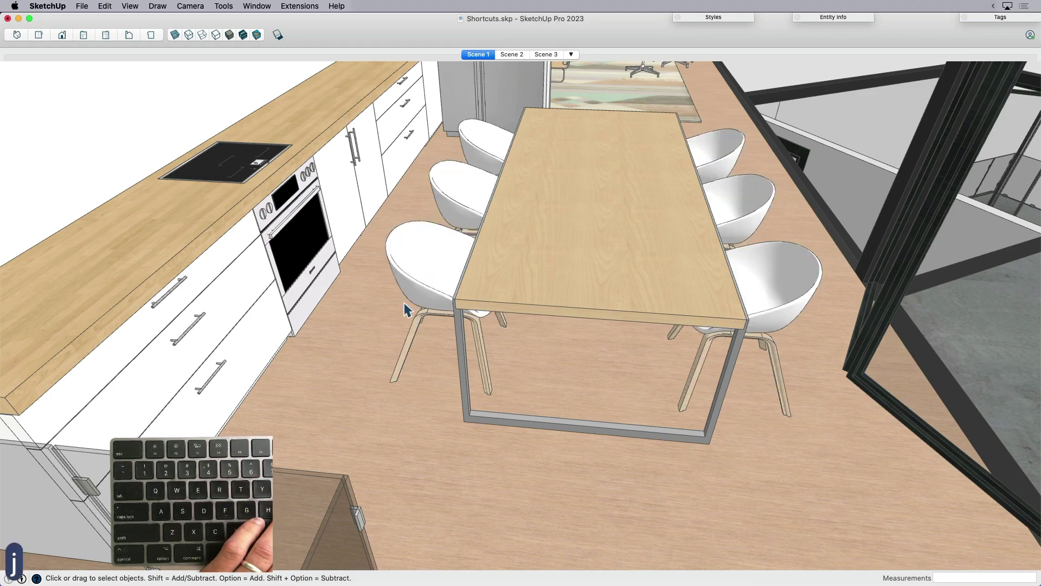
scroll(402, 285, "up", 3)
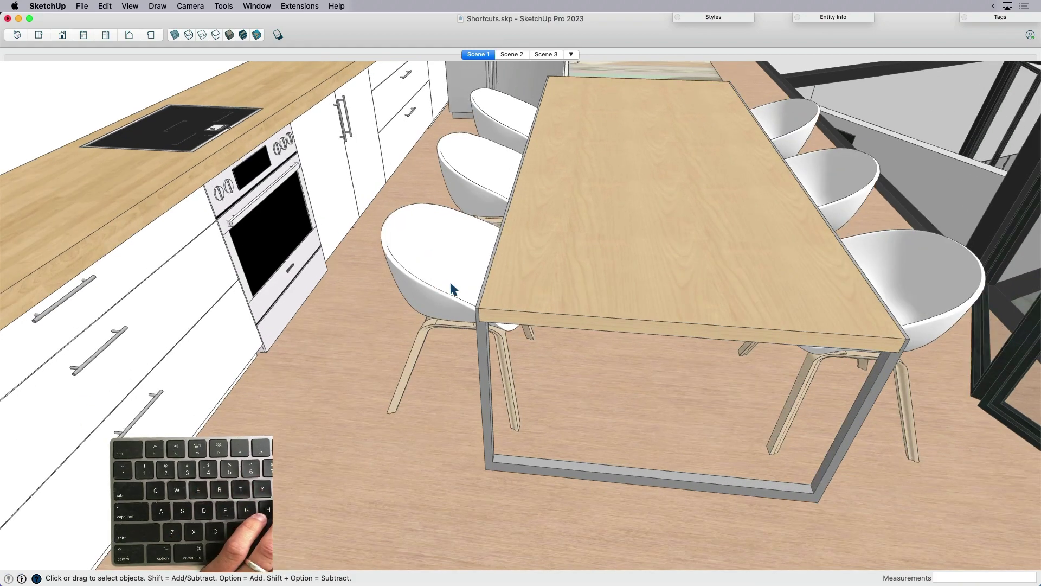
key("k")
scroll(460, 258, "up", 3)
scroll(463, 293, "down", 4)
scroll(441, 295, "up", 3)
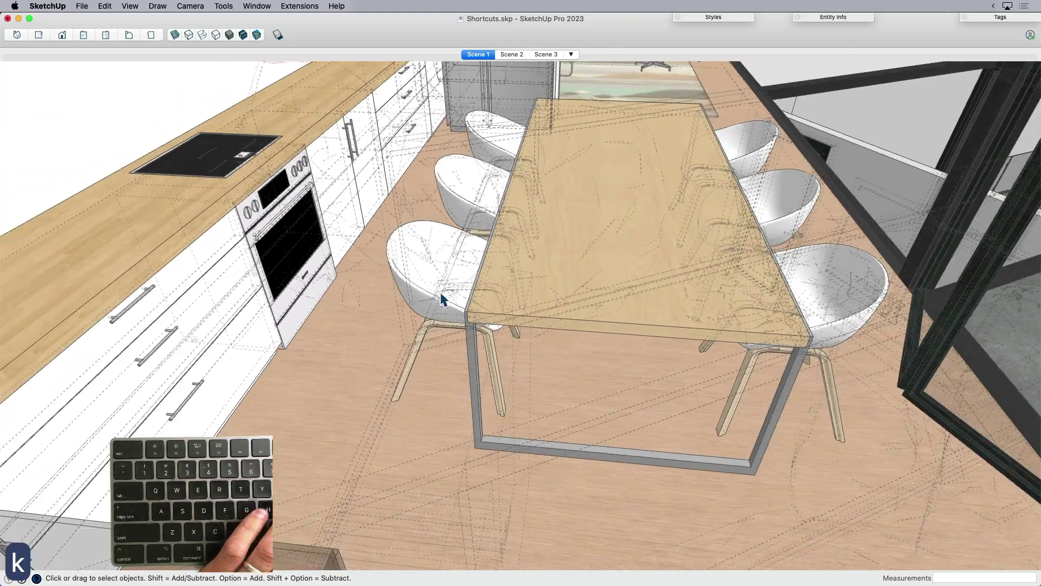
scroll(441, 295, "down", 3)
middle_click_drag(618, 288, 491, 307)
- Turn back edges off, leave hidden geometry off, and zoom out to the whole building
key("k")
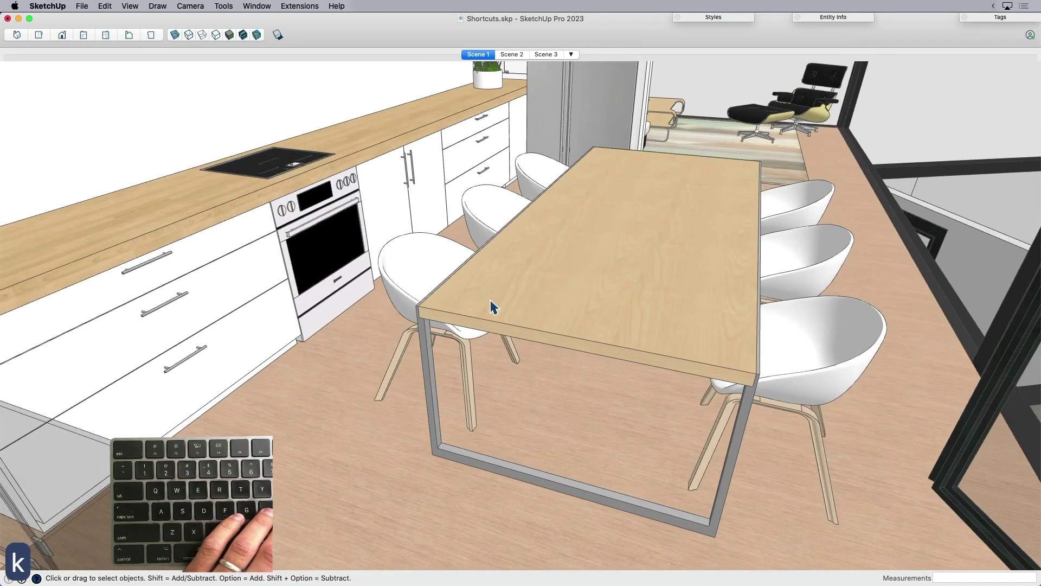
key("j")
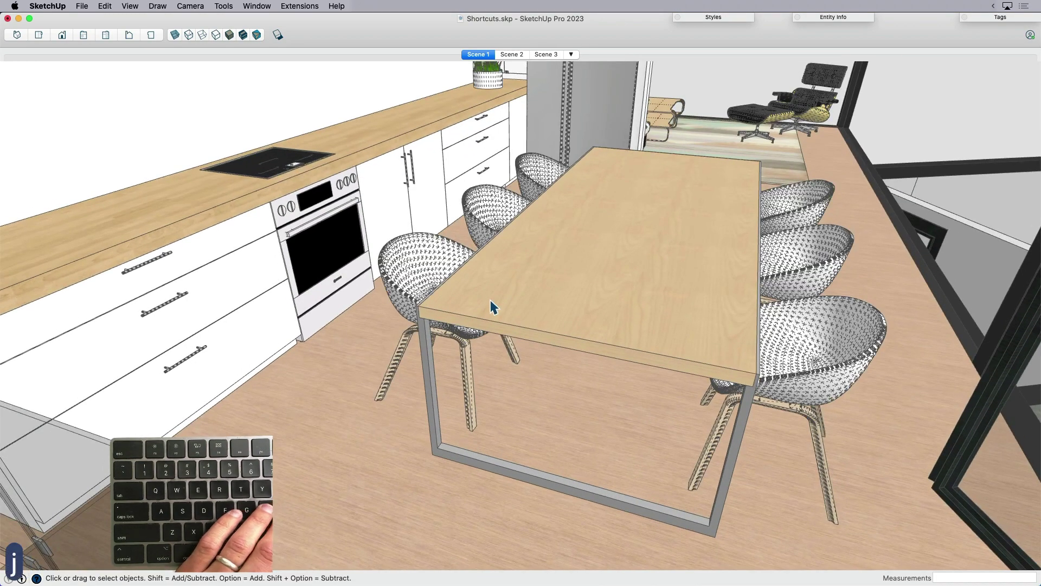
middle_click_drag(444, 279, 423, 296)
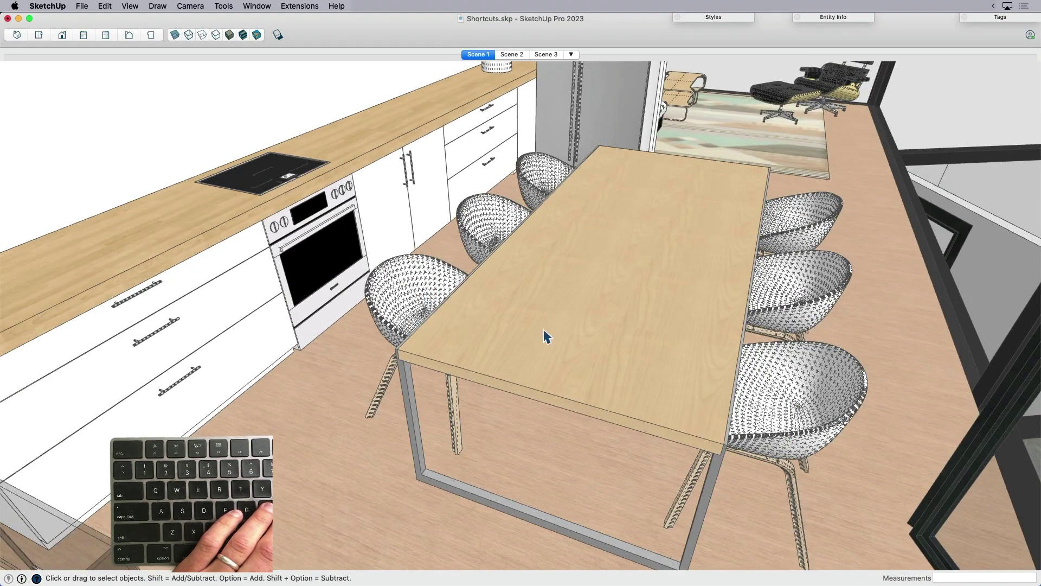
key("j")
key("j")
key("j")
key("j")
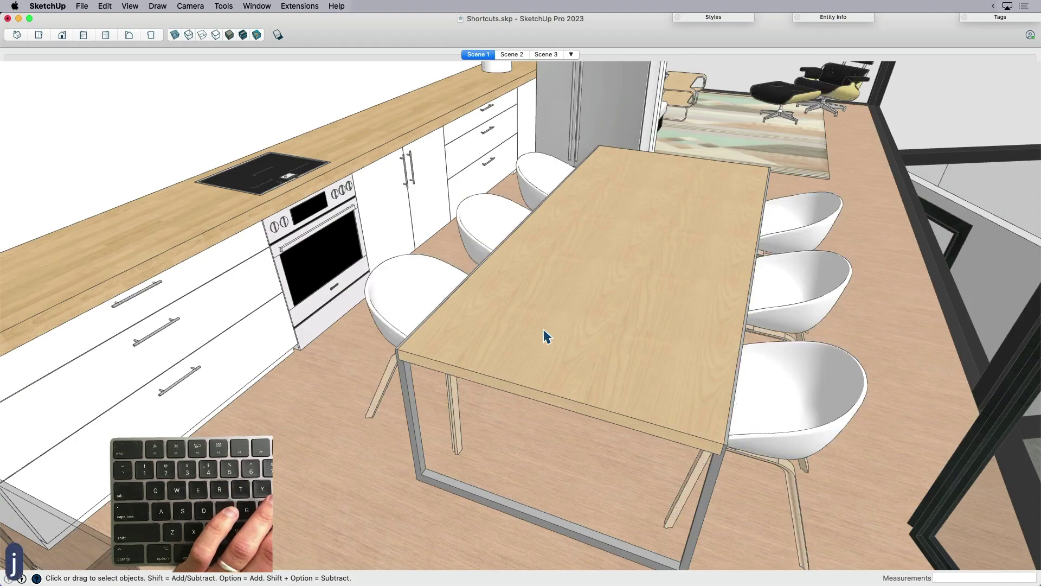
key("j")
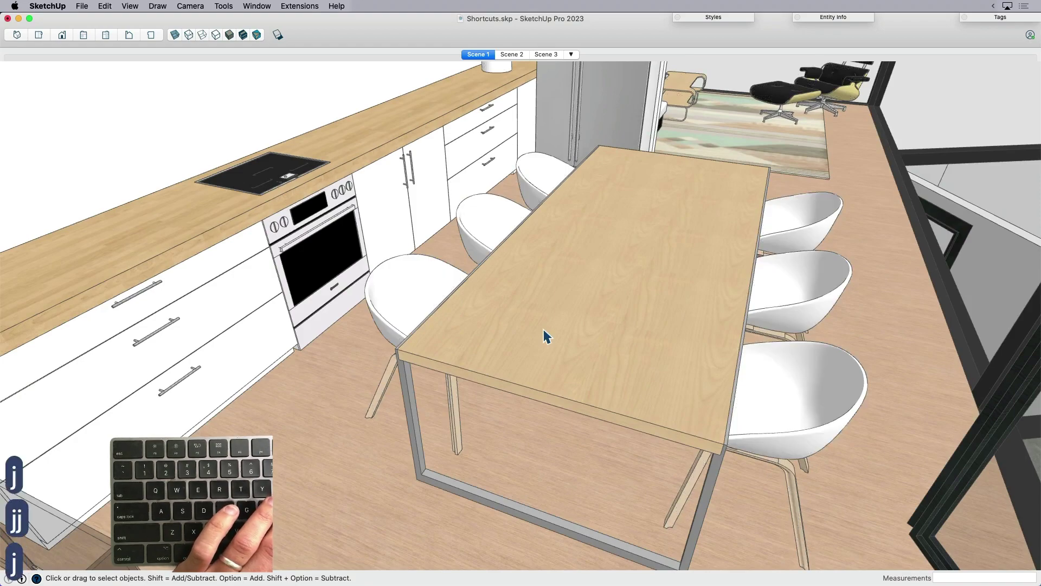
scroll(547, 326, "down", 10)
scroll(560, 297, "down", 4)
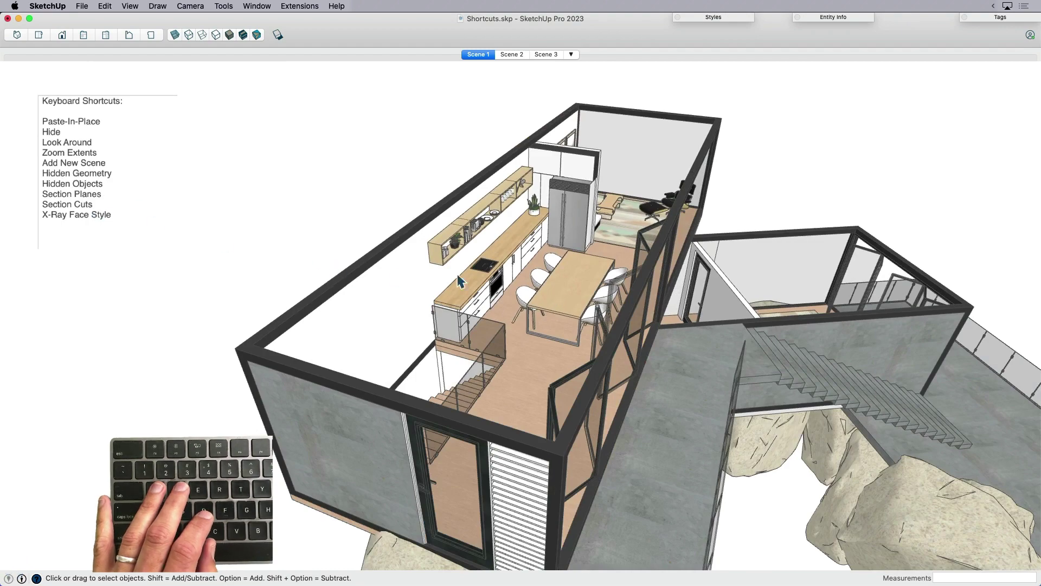
- Zoom extents to the whole model, select everything, then clear the selection
middle_click_drag(460, 281, 540, 306)
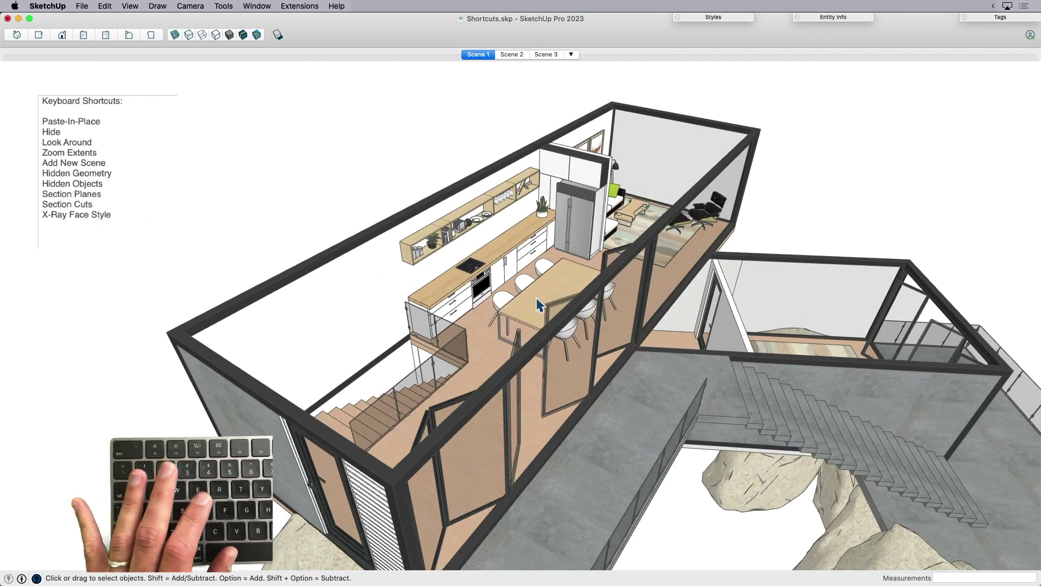
middle_click_drag(522, 307, 784, 345)
key("super+shift+e")
key("super+a")
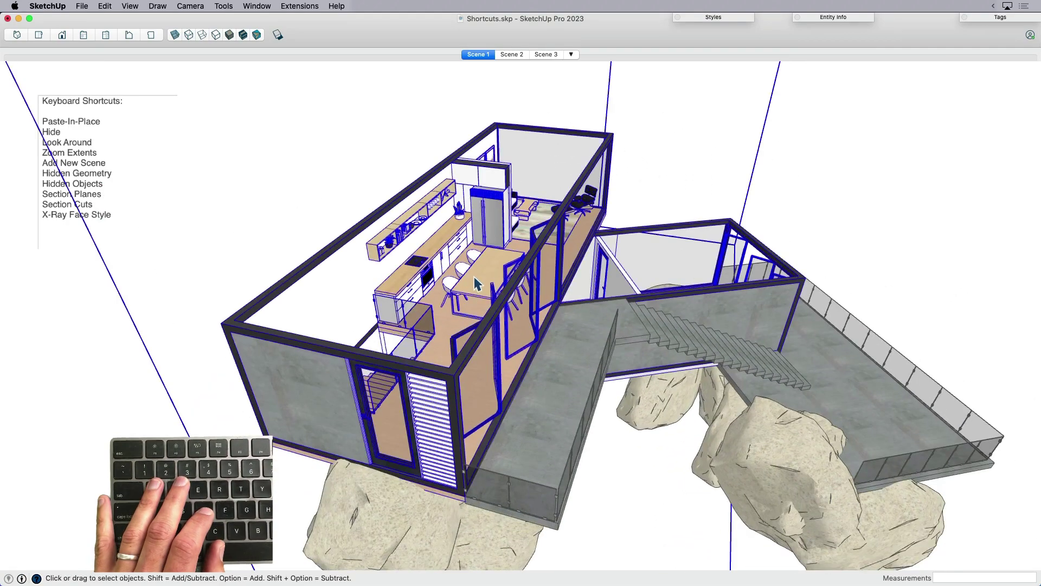
middle_click_drag(478, 282, 755, 407)
left_click(754, 406)
- Zoom onto the lower deck and toggle hidden geometry on and off with Alt+H
scroll(662, 355, "up", 5)
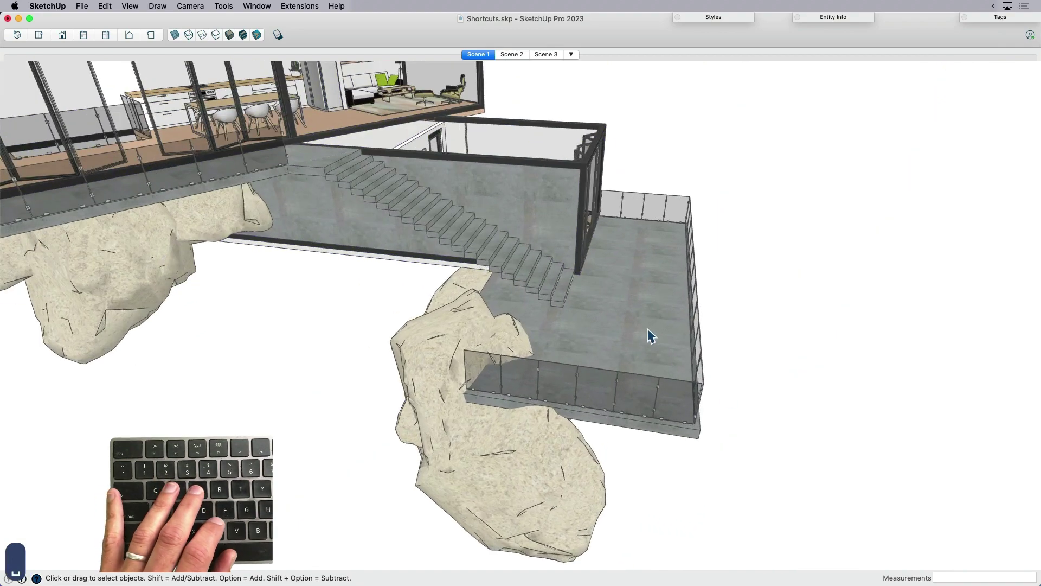
scroll(663, 346, "up", 2)
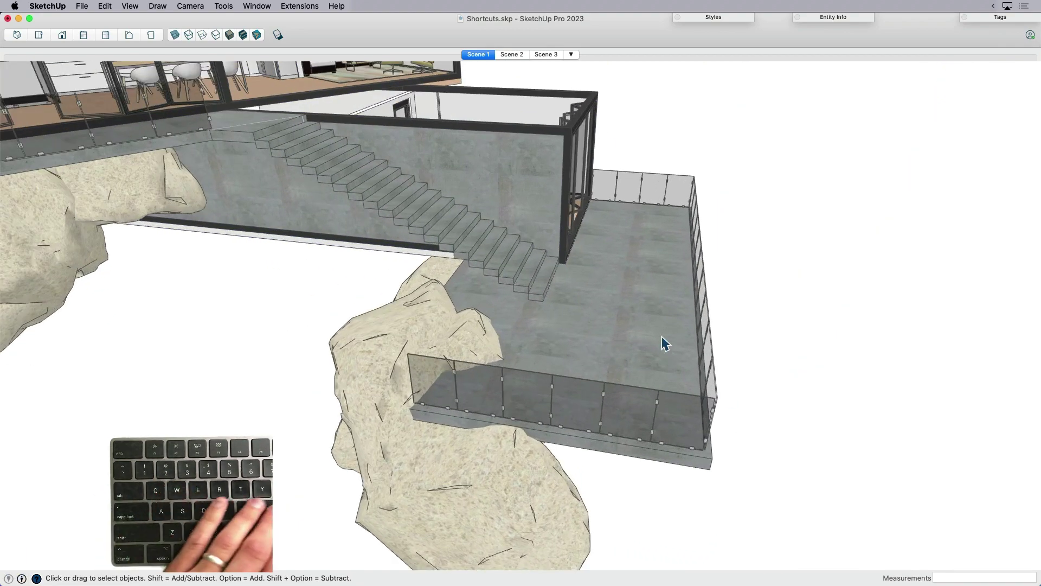
key("alt+h")
middle_click_drag(651, 346, 433, 365)
key("alt+h")
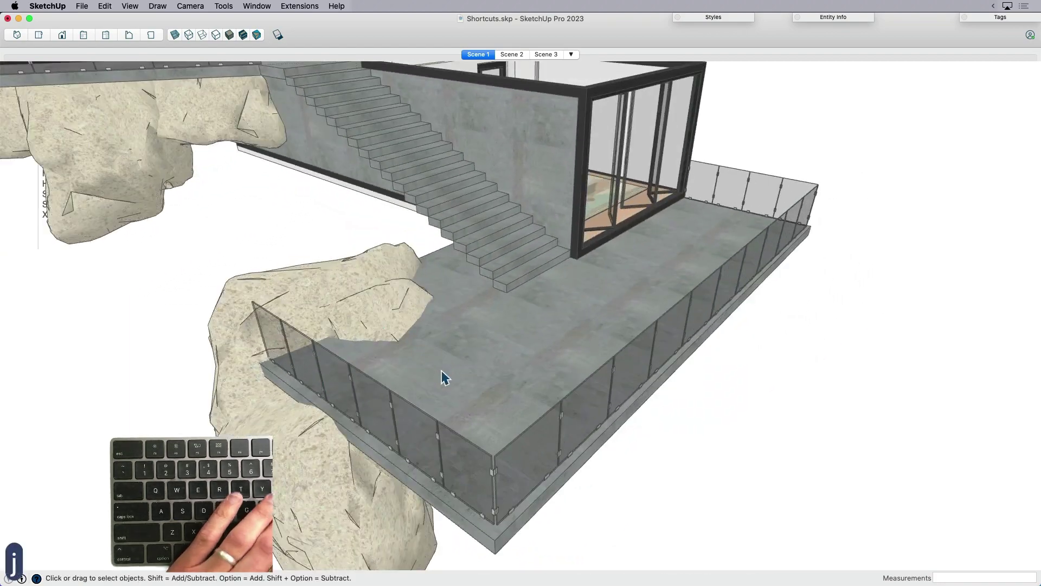
- Show hidden objects and unhide the hatched person figure on the deck
key("n")
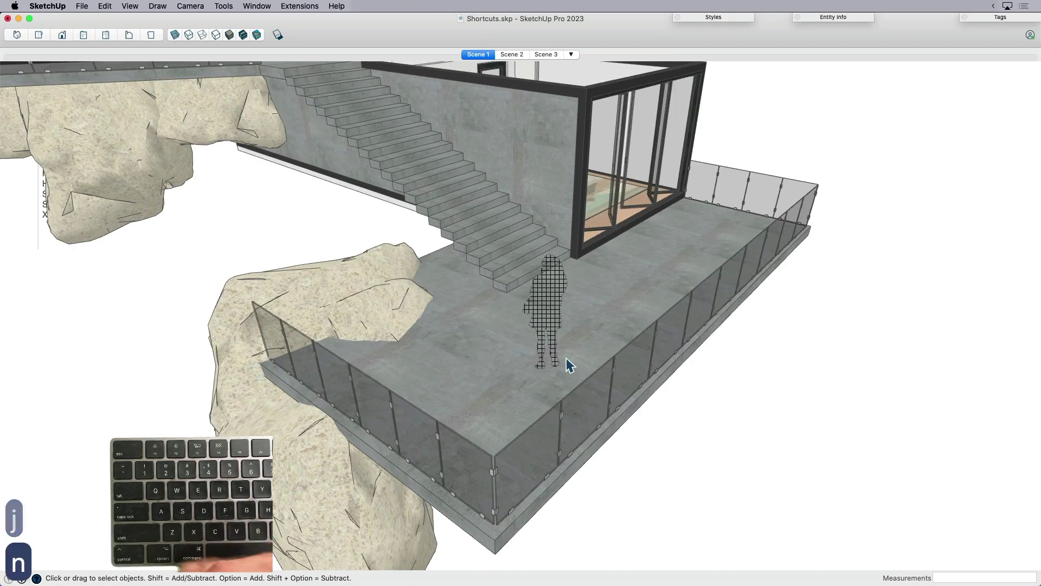
left_click(557, 314)
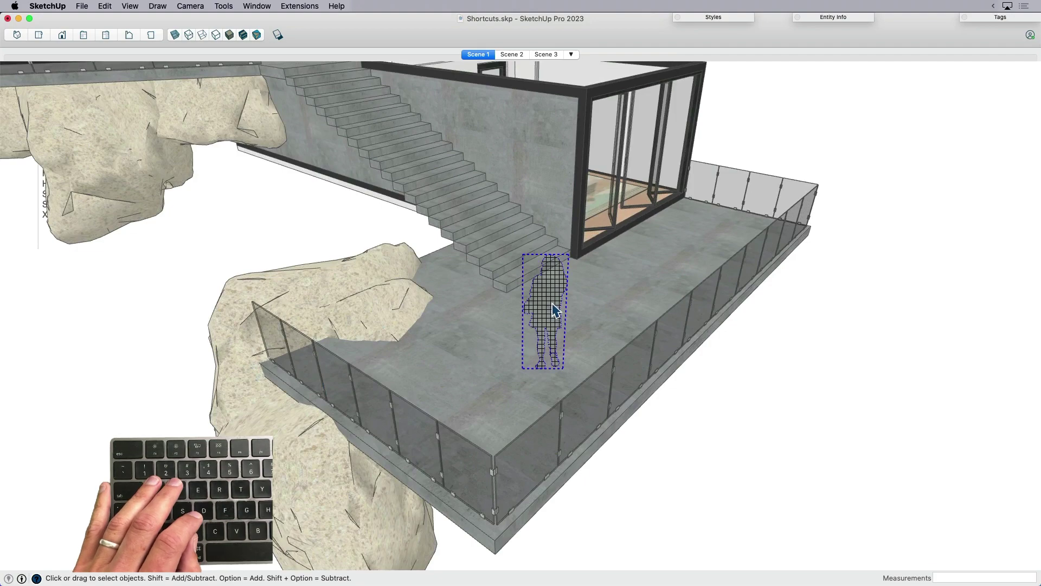
right_click(550, 307)
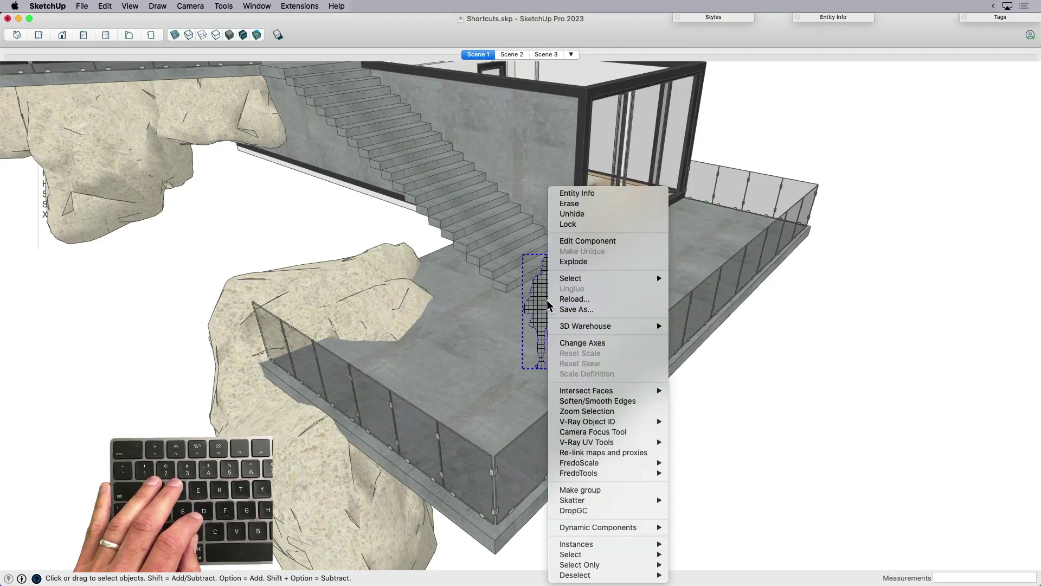
left_click(570, 214)
- Toggle hidden objects and hidden geometry off, return to Scene 1, and deselect the figure
middle_click_drag(545, 266, 687, 210)
key("n")
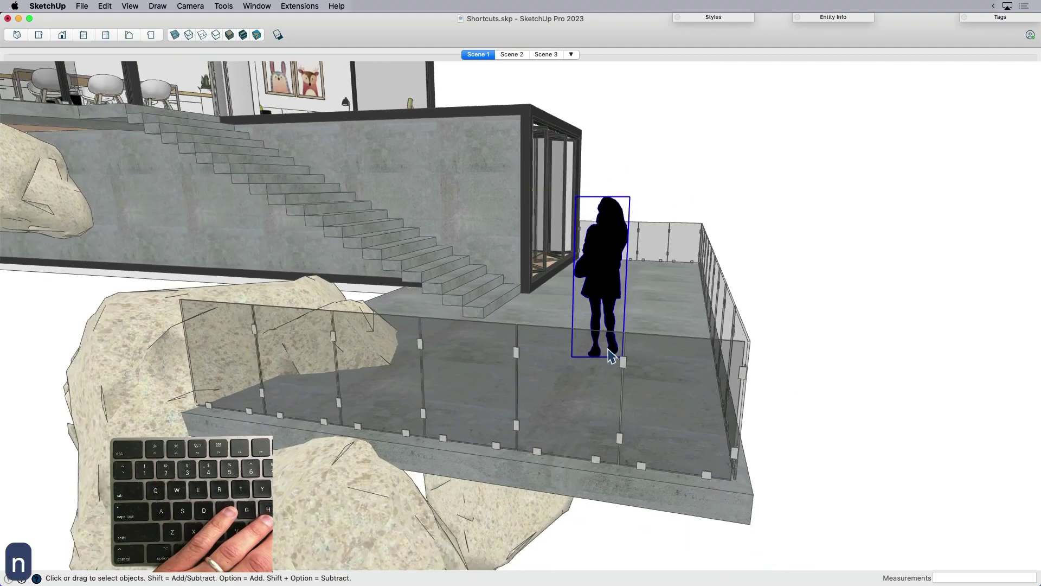
key("n")
key("n")
key("j")
key("j")
key("j")
key("j")
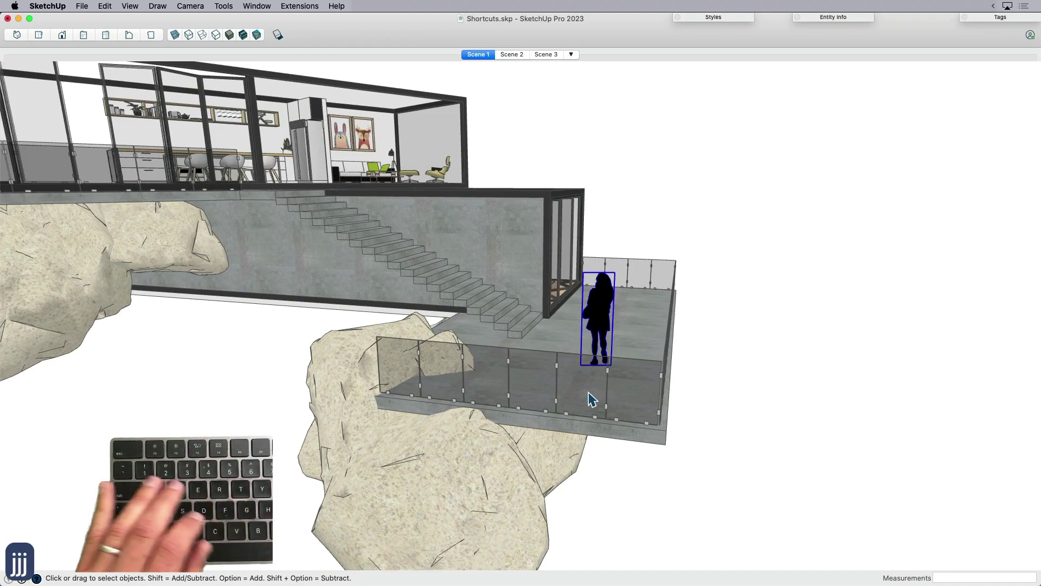
key("j")
key("j")
key("Page_Up")
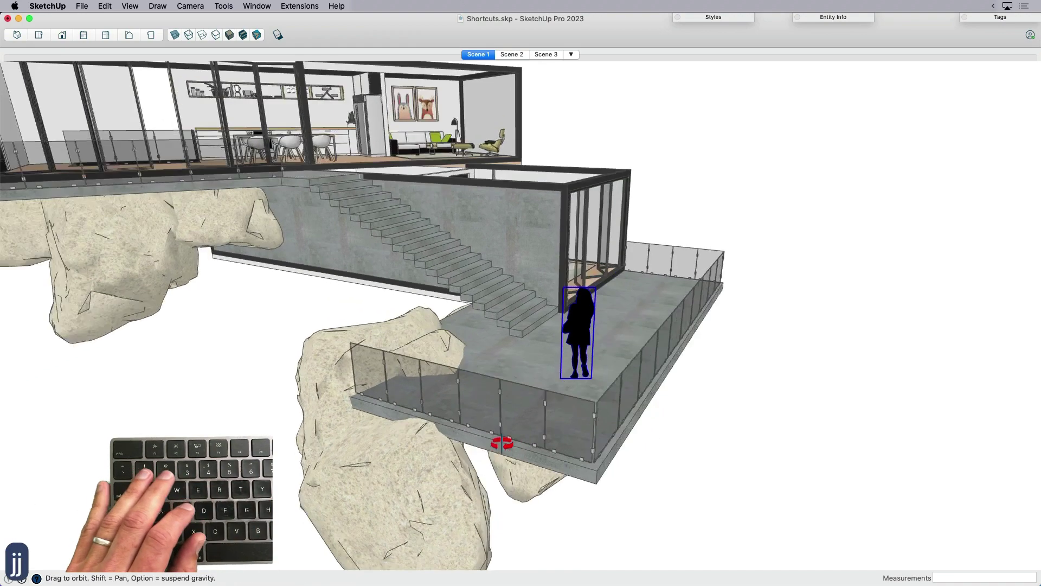
left_click(118, 230)
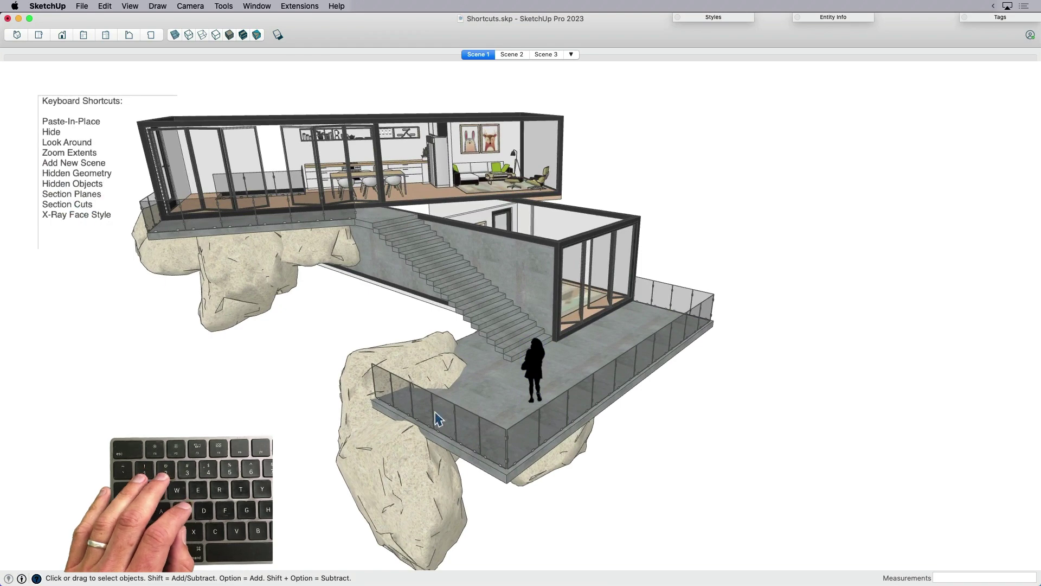
key("h")
middle_click_drag(506, 367, 537, 347)
key("space")
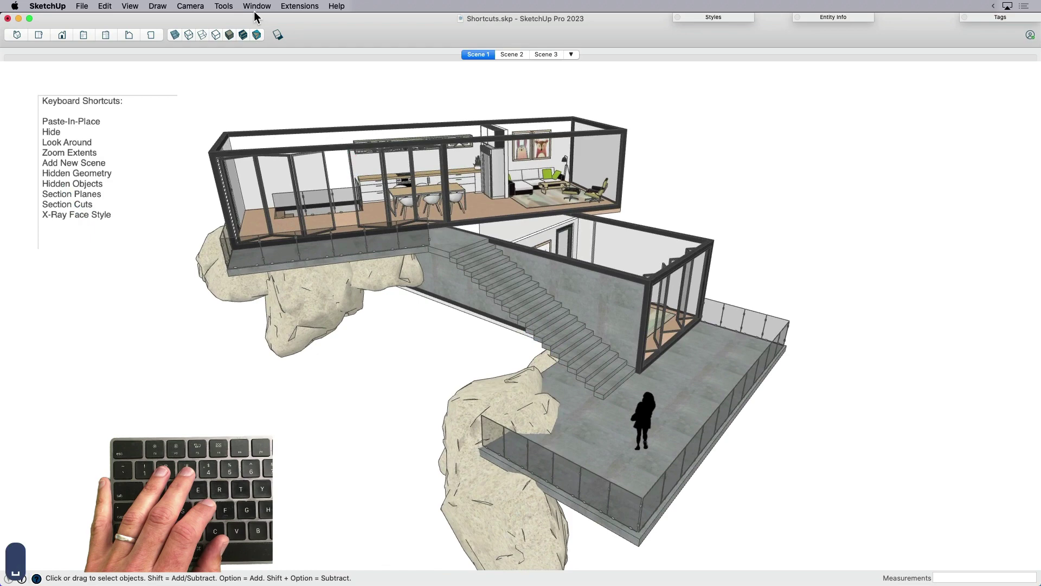
left_click(224, 6)
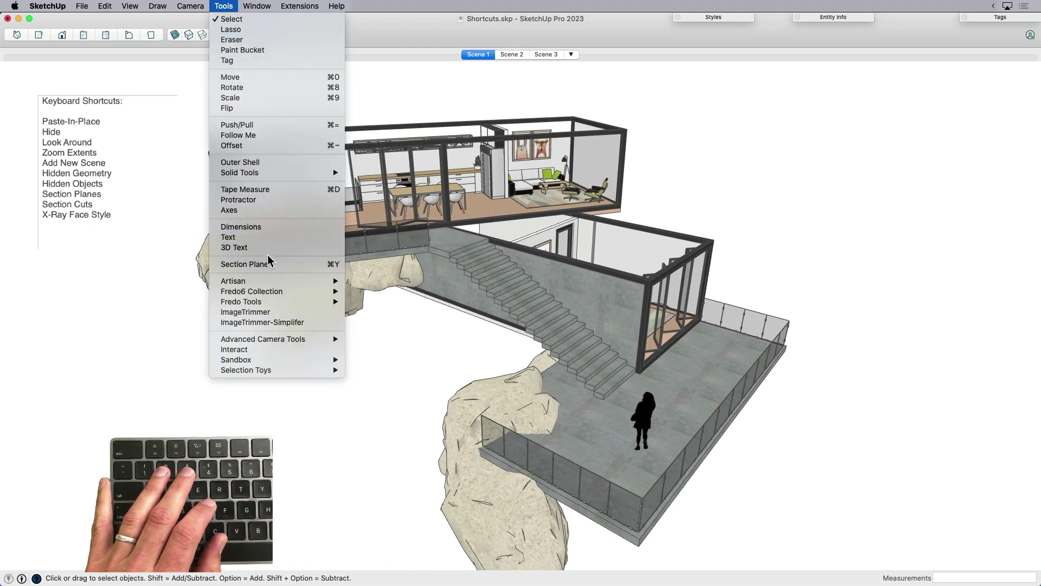
left_click(364, 323)
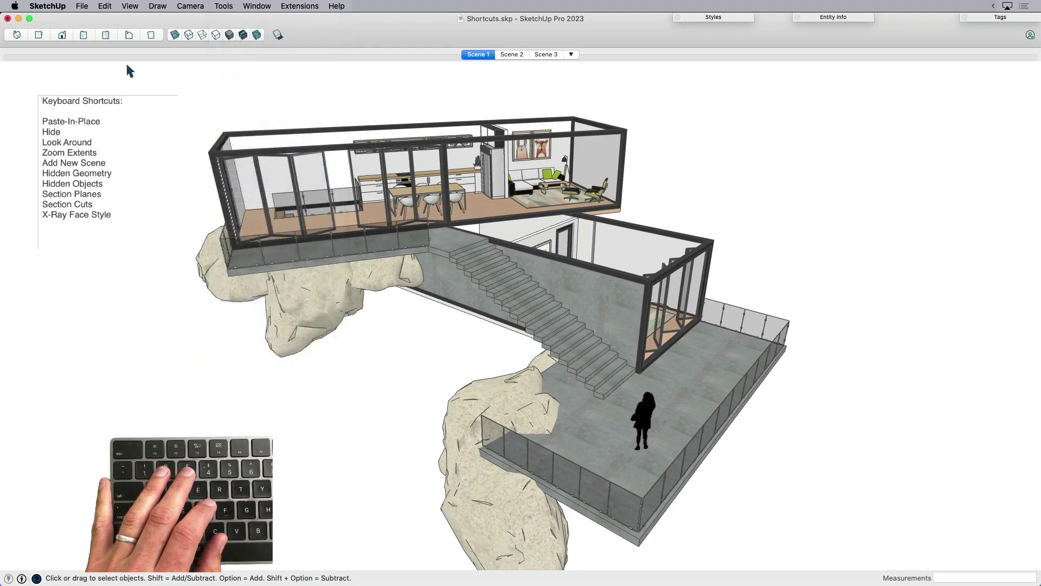
left_click(130, 7)
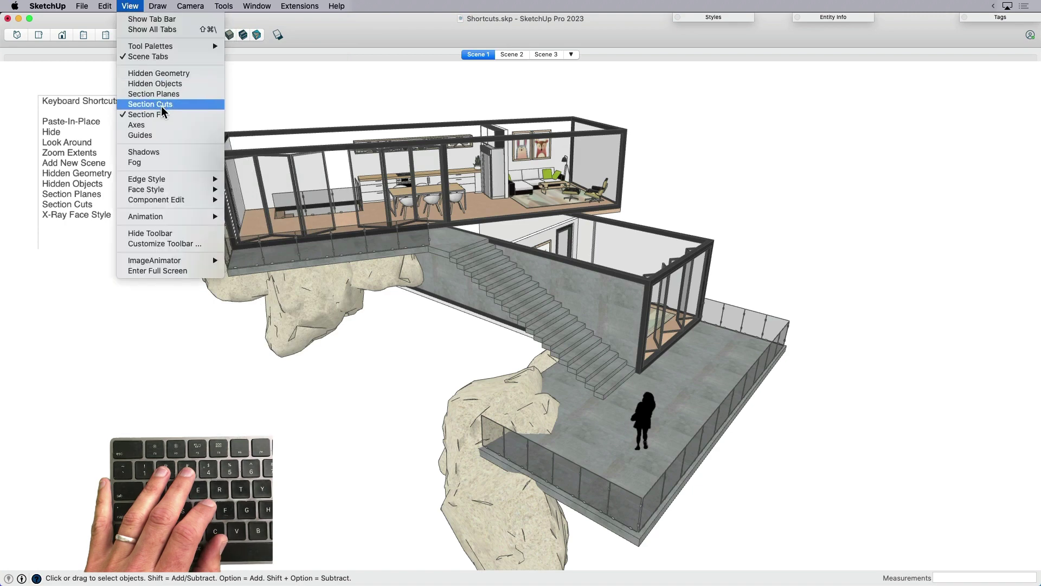
left_click(402, 432)
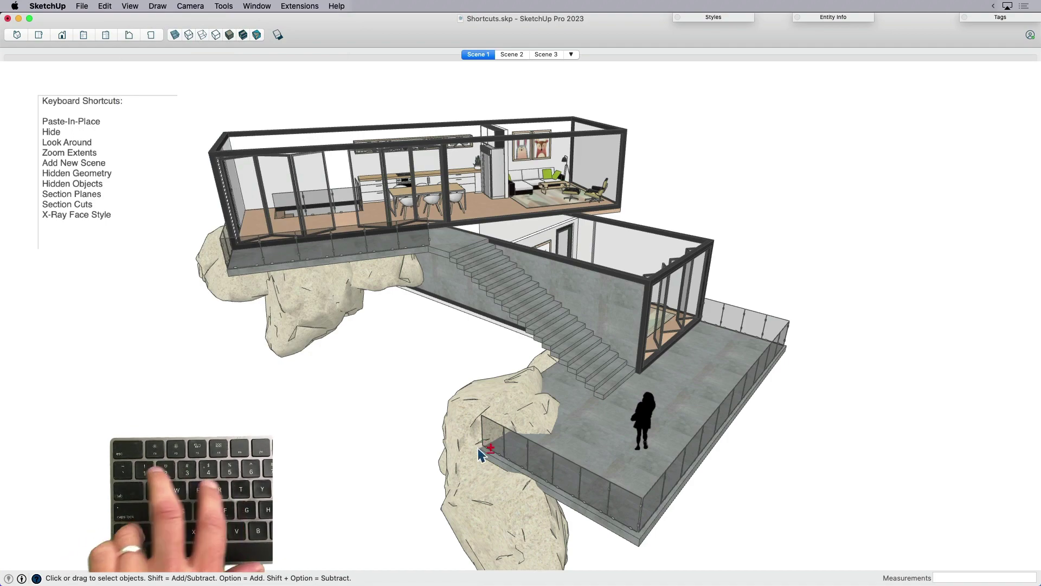
- Show the section planes with Shift+T and select then deselect the section plane
key("shift+t")
scroll(353, 504, "down", 5)
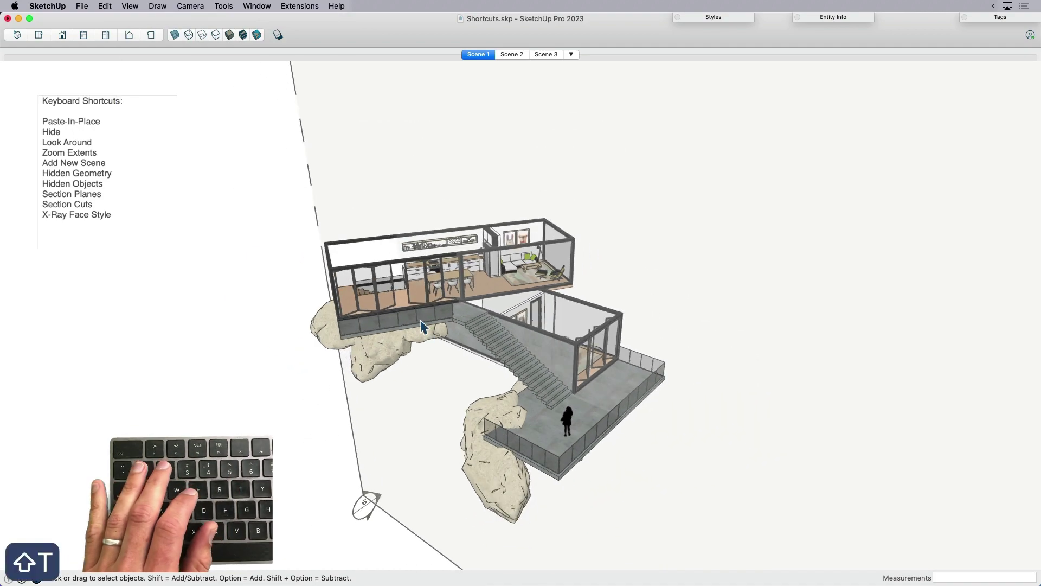
middle_click_drag(417, 392, 333, 385)
left_click(395, 388)
left_click(399, 395)
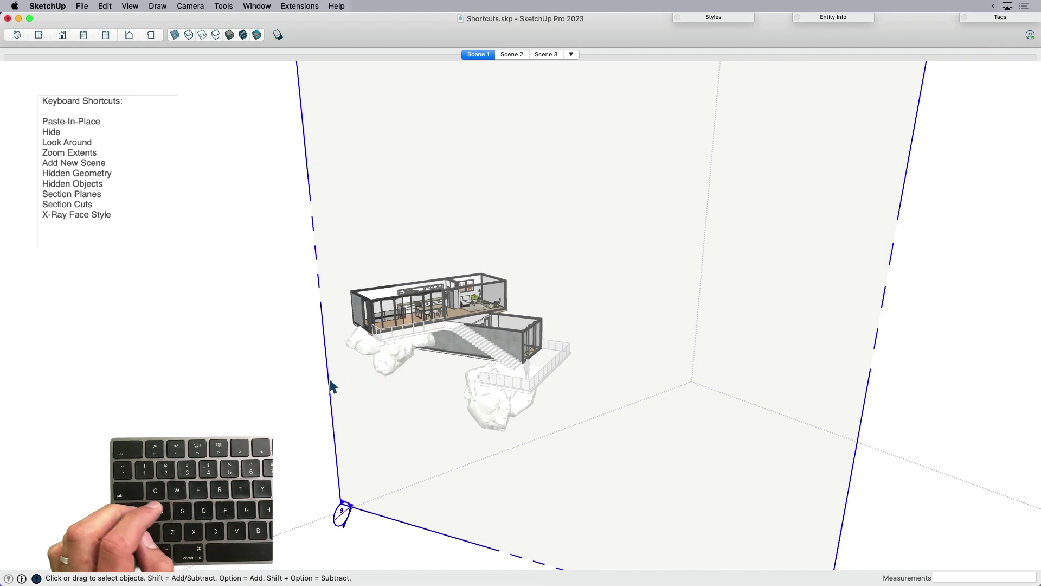
- Toggle the section cut on and off with Shift+S while orbiting around the containers
key("shift+s")
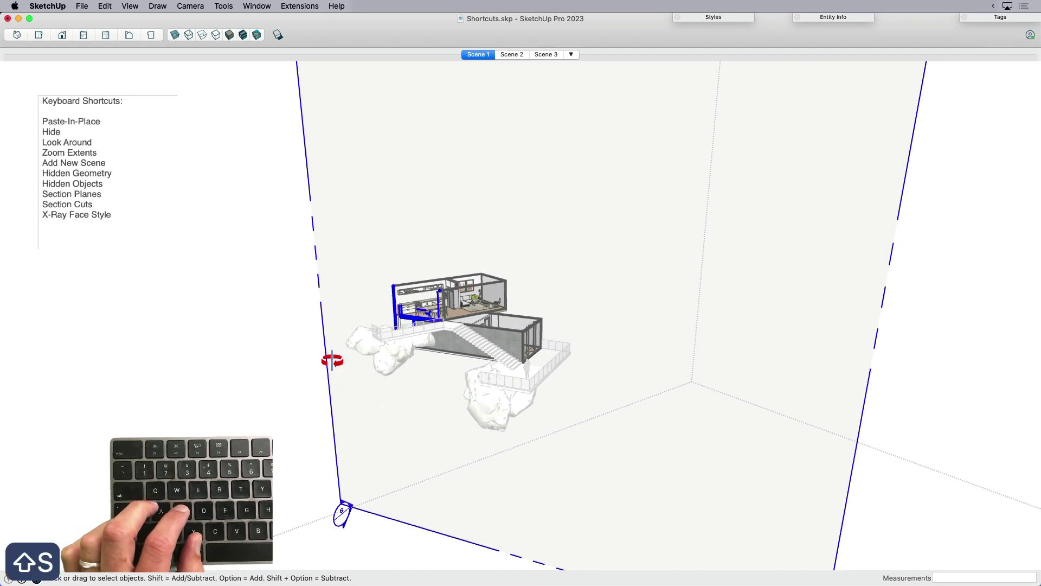
middle_click_drag(332, 357, 458, 407)
scroll(424, 365, "up", 5)
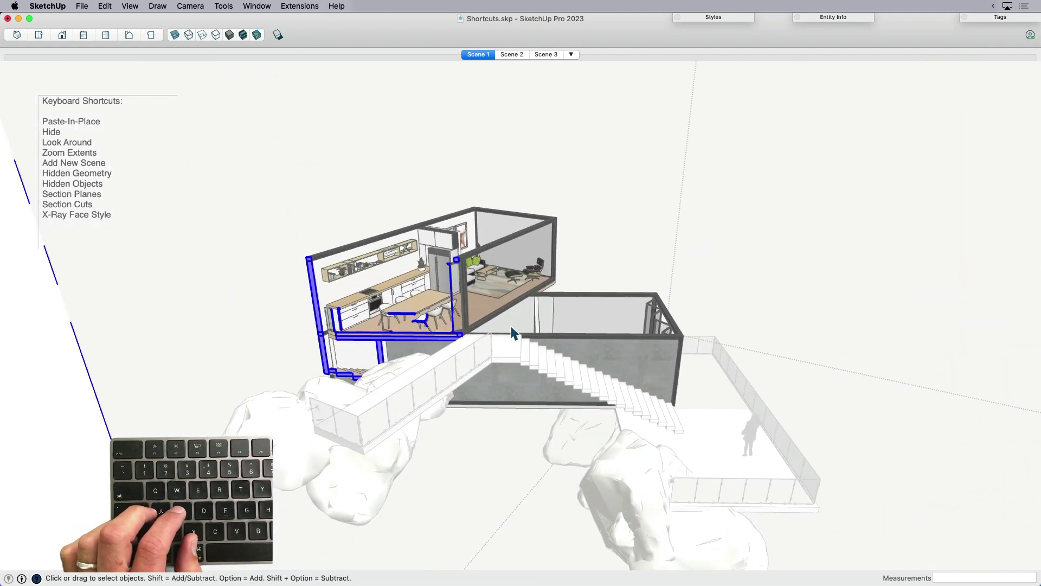
scroll(457, 320, "up", 3)
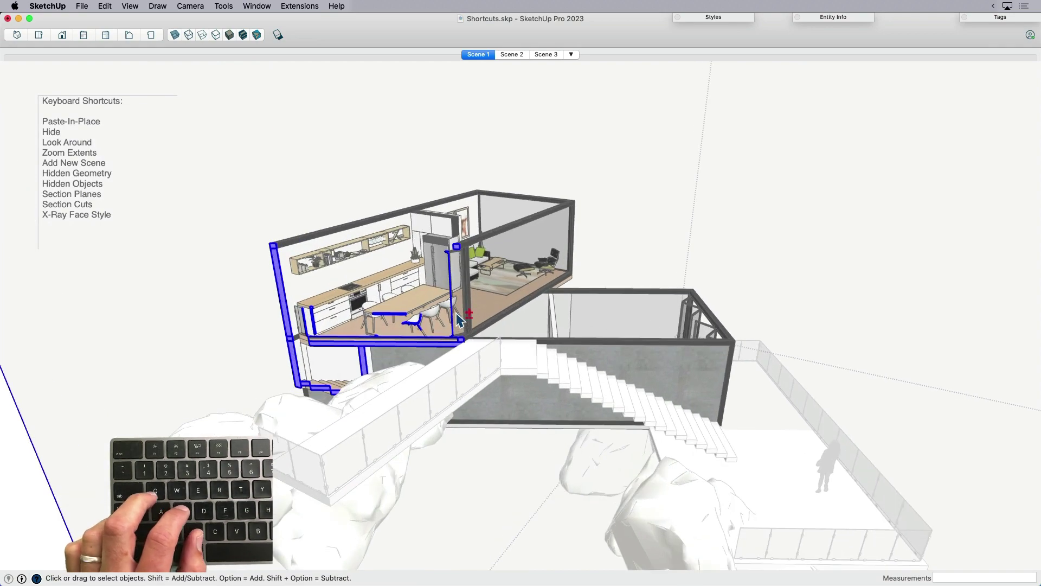
key("shift+s")
key("shift+s")
key("shift+s")
key("shift+s")
key("shift+s")
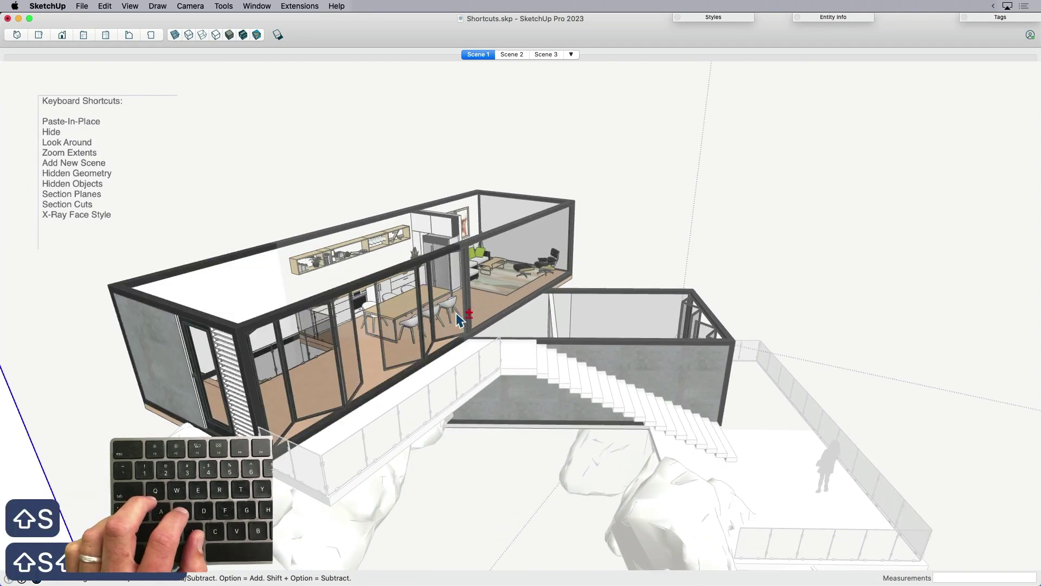
key("shift+s")
key("shift+s")
middle_click_drag(343, 391, 495, 328)
scroll(495, 328, "down", 2)
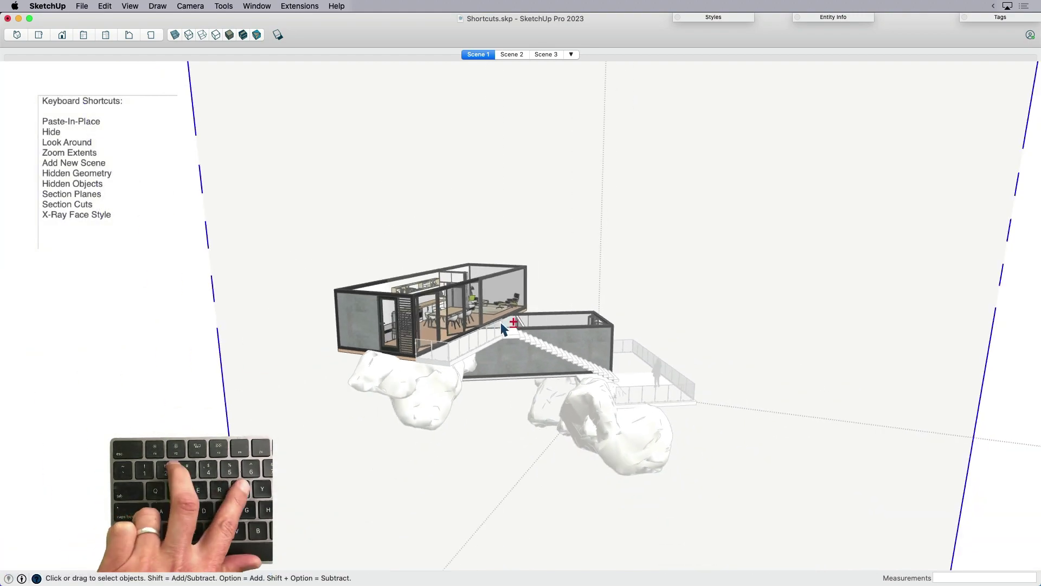
- Hide the section plane outlines and cut the left container open again
key("shift+t")
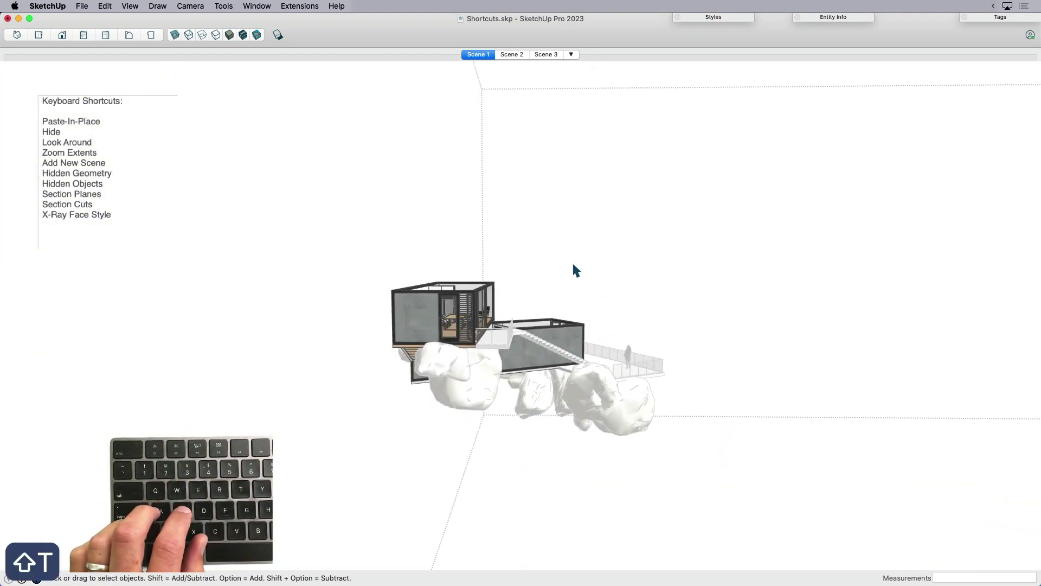
key("shift+t")
key("shift+t")
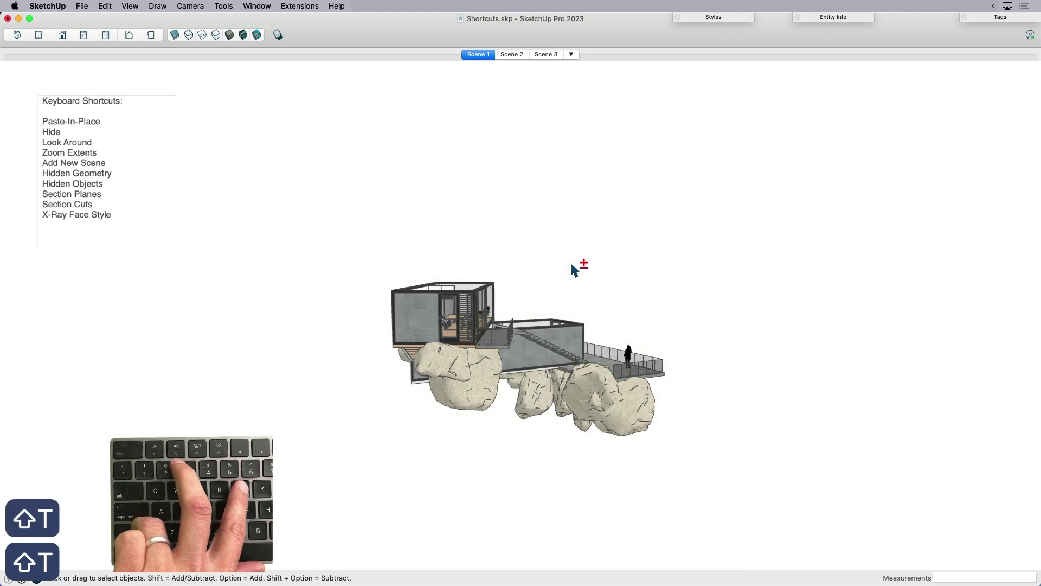
key("shift+t")
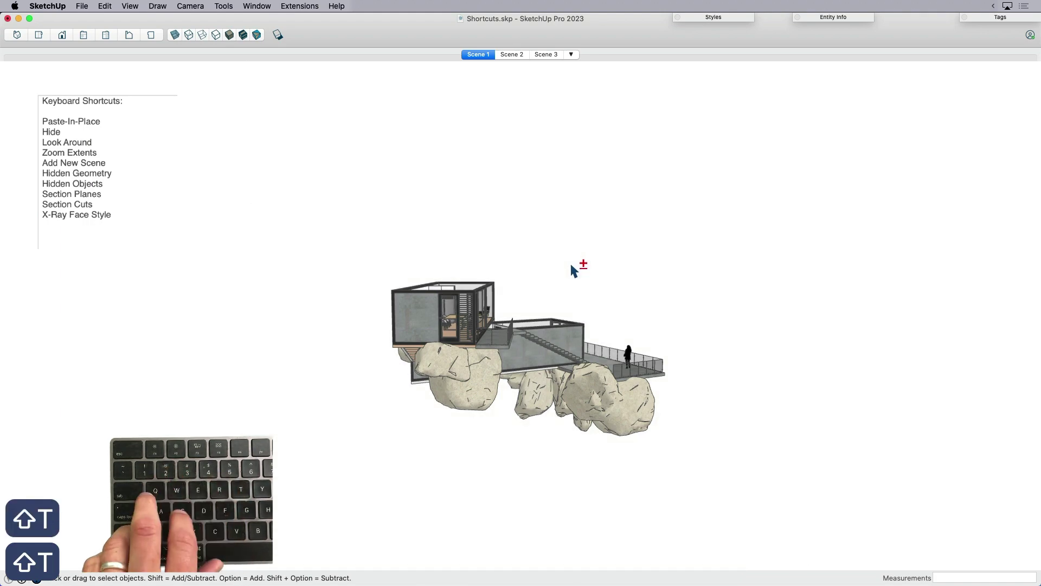
key("shift+s")
key("shift+s")
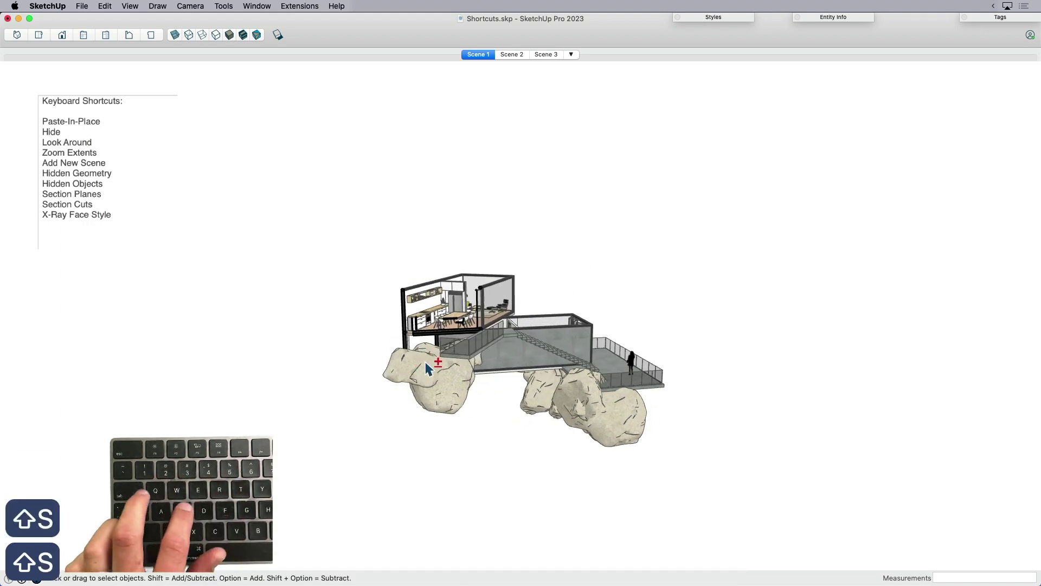
scroll(461, 322, "up", 10)
- Turn the section cut on, select the section and container, start a move, and undo it
middle_click_drag(514, 300, 441, 376)
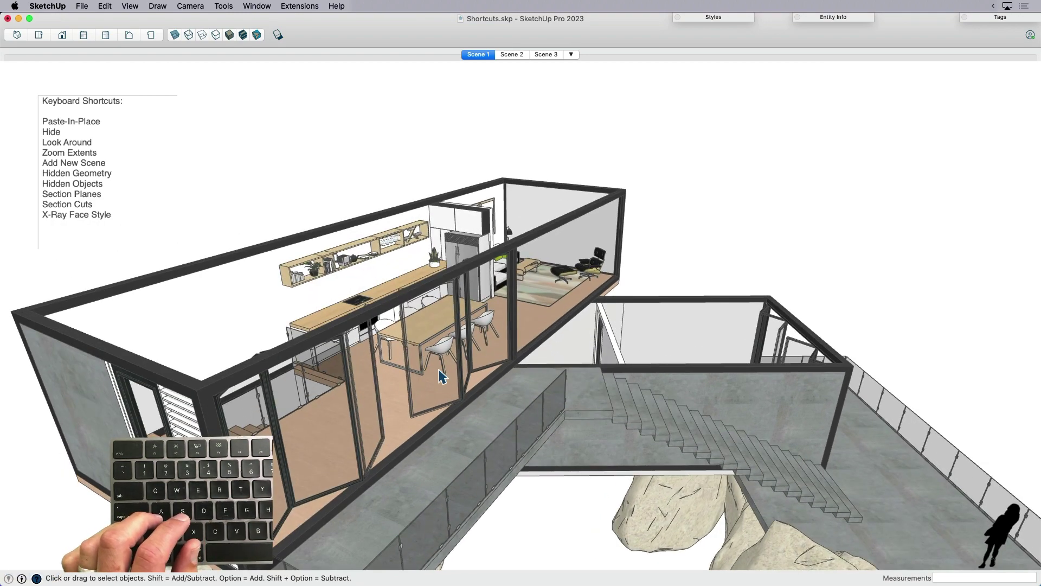
key("shift+t")
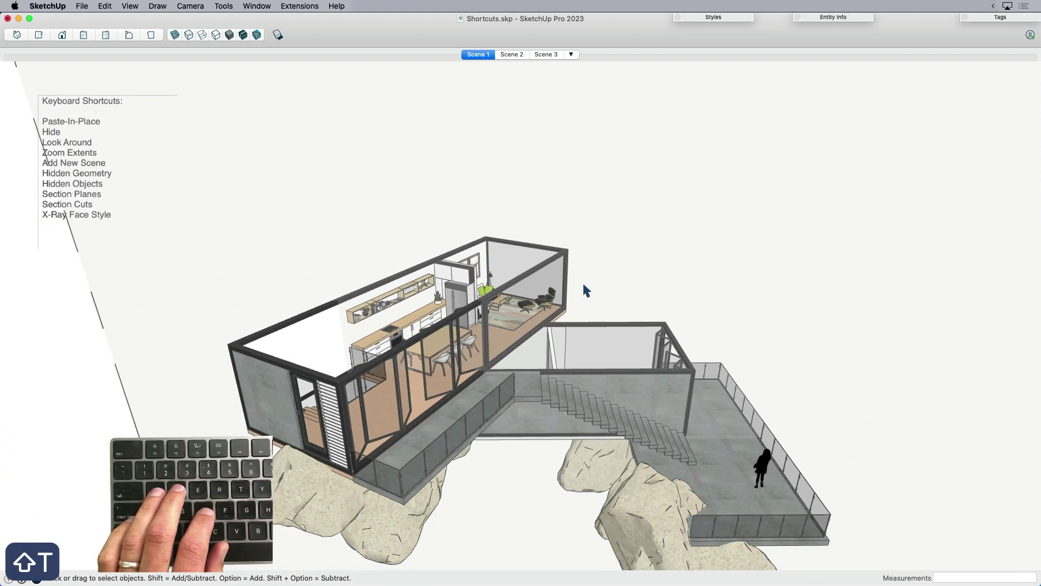
key("shift+s")
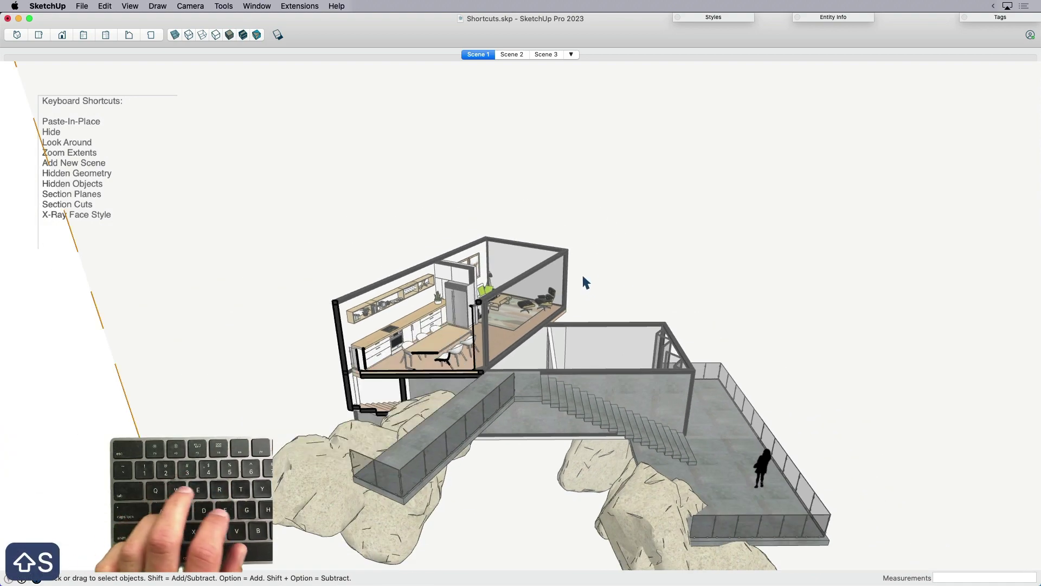
left_click(295, 276)
key("m")
left_click(235, 368)
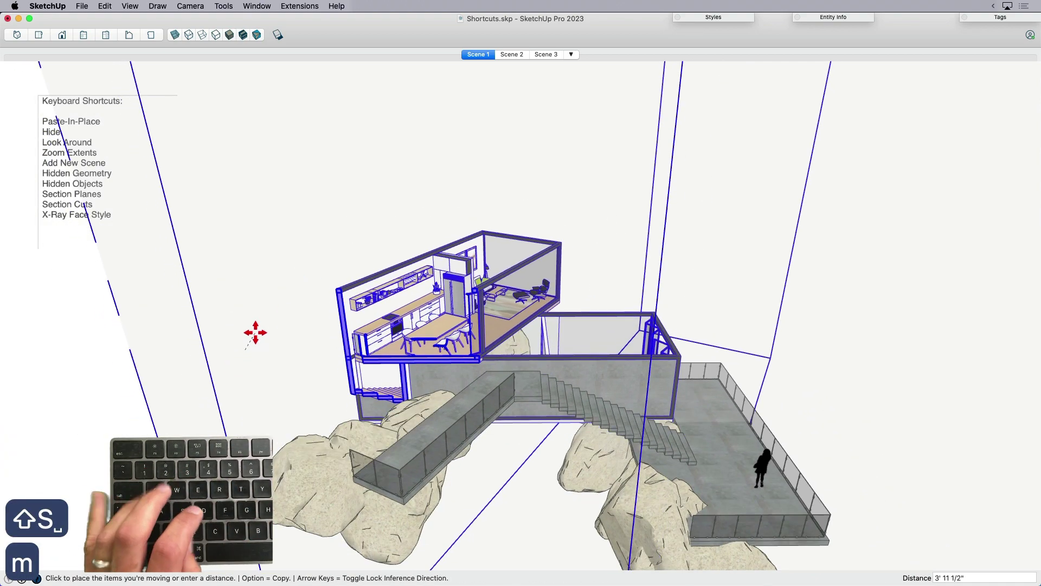
key("super+z")
key("super+z")
key("super+z")
key("super+z")
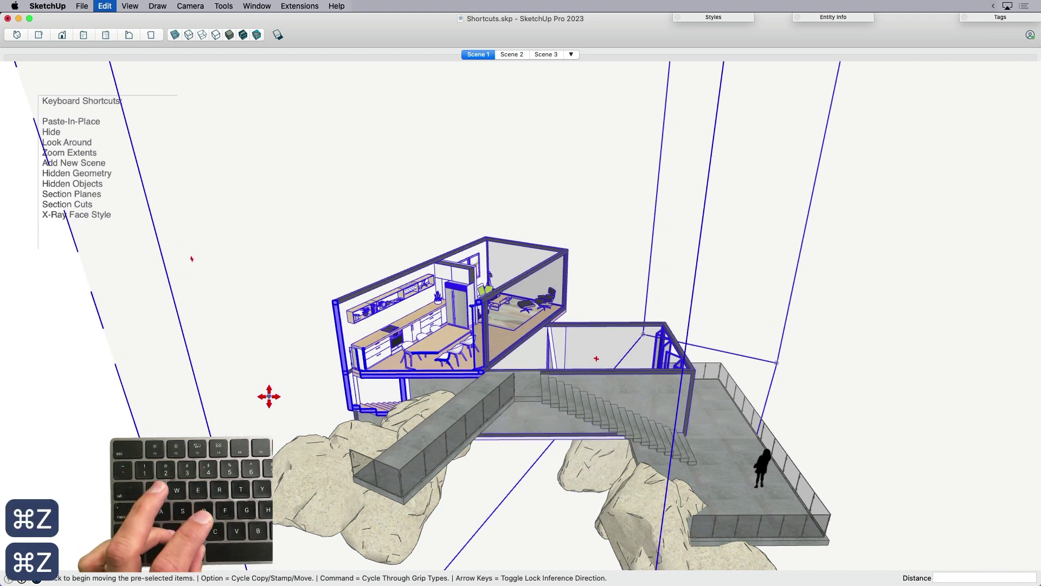
- Start another move of the sectioned container, cancel it, and hide the section planes
key("m")
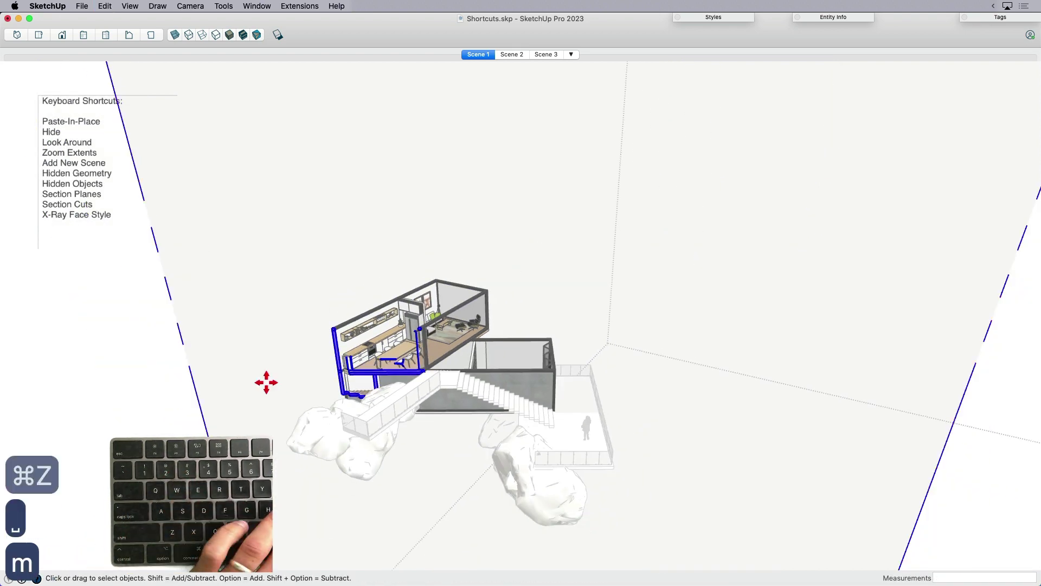
left_click(265, 380)
key("Escape")
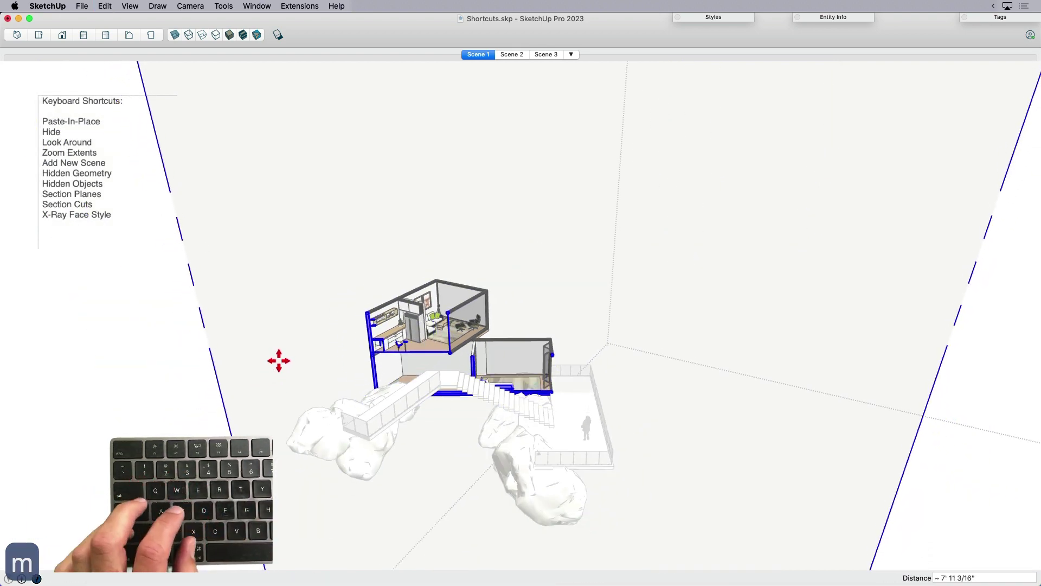
key("shift+t")
key("space")
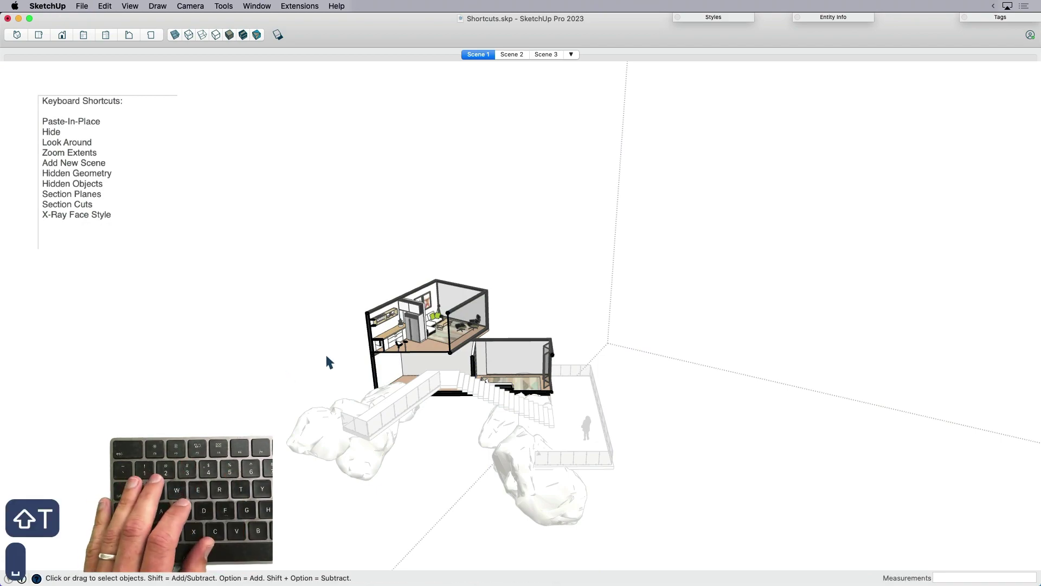
- Zoom extents, turn off the section cuts with Shift+S, and pan across the model
middle_click_drag(325, 352, 412, 361)
scroll(500, 370, "up", 10)
key("shift+z")
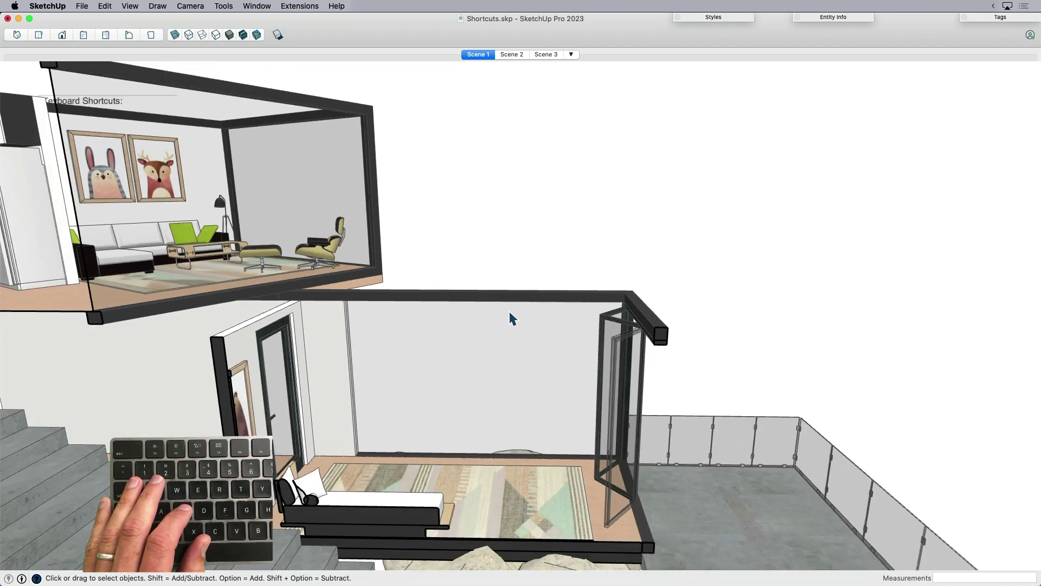
key("shift+s")
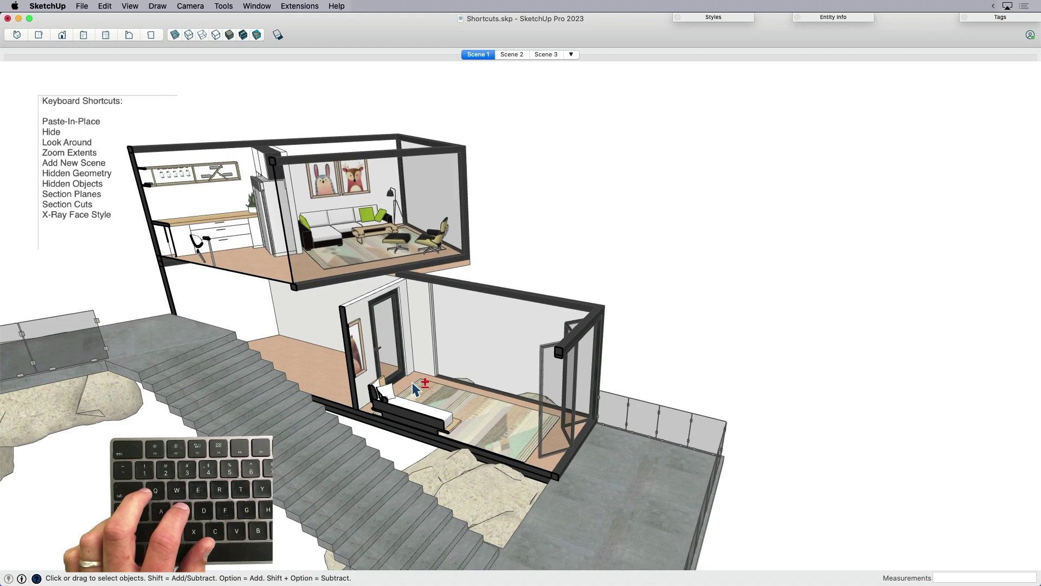
scroll(677, 384, "down", 10)
key("h")
left_click_drag(476, 349, 583, 298)
scroll(509, 339, "up", 5)
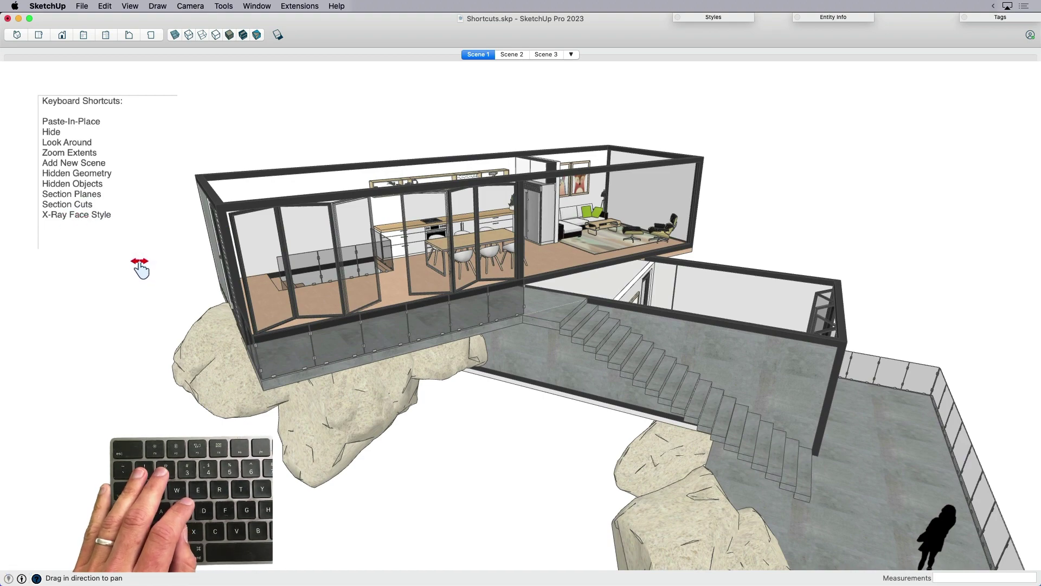
- Orbit above the upper container's front, zoom, and pan right to centre the whole house
middle_click_drag(551, 353, 396, 391)
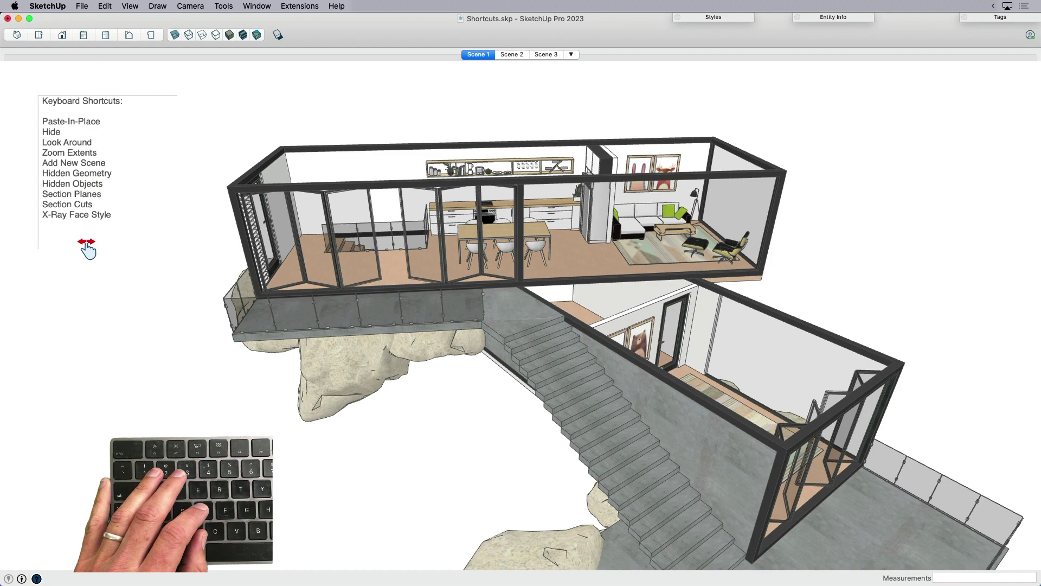
key("space")
scroll(138, 222, "down", 5)
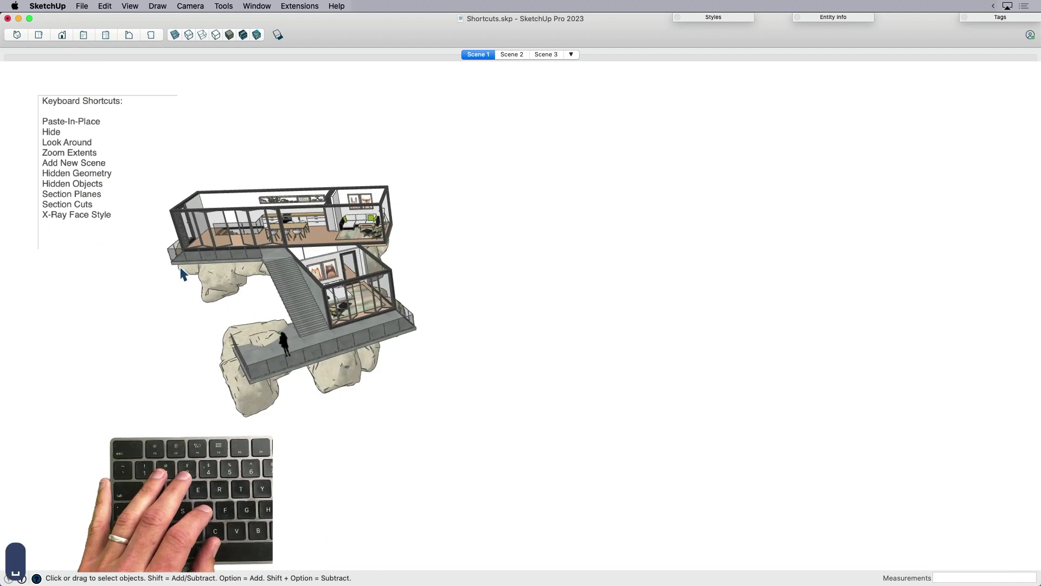
scroll(213, 282, "up", 1)
middle_click_drag(212, 281, 275, 295)
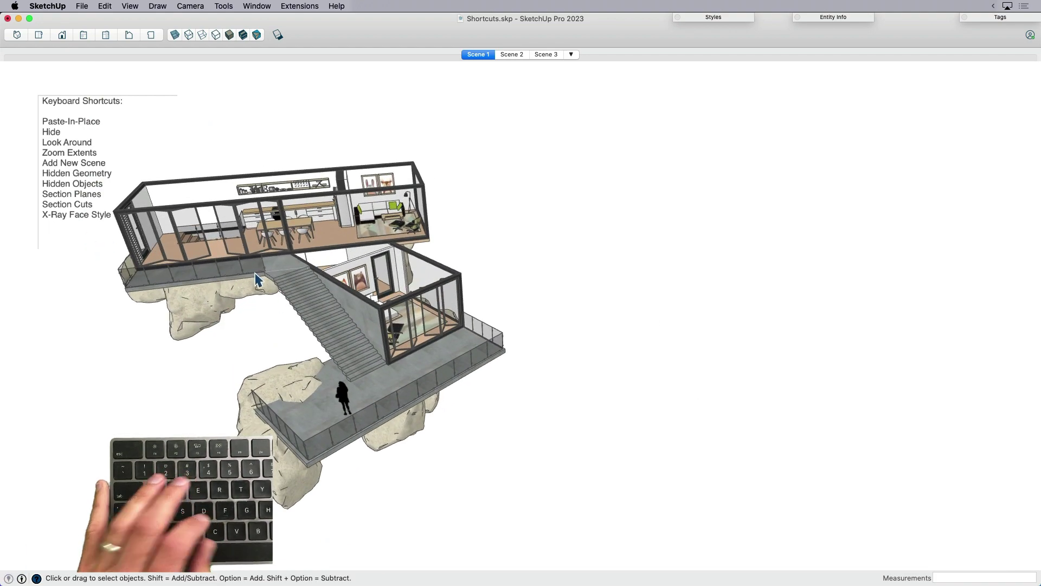
key("h")
left_click_drag(315, 322, 443, 312)
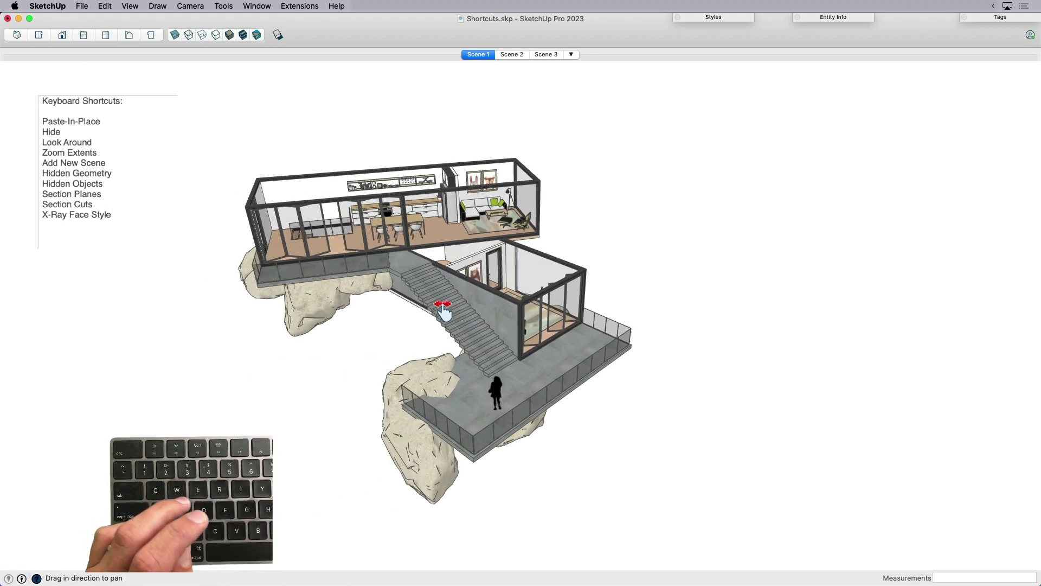
- Switch the faces to X-ray and orbit the see-through model
key("x")
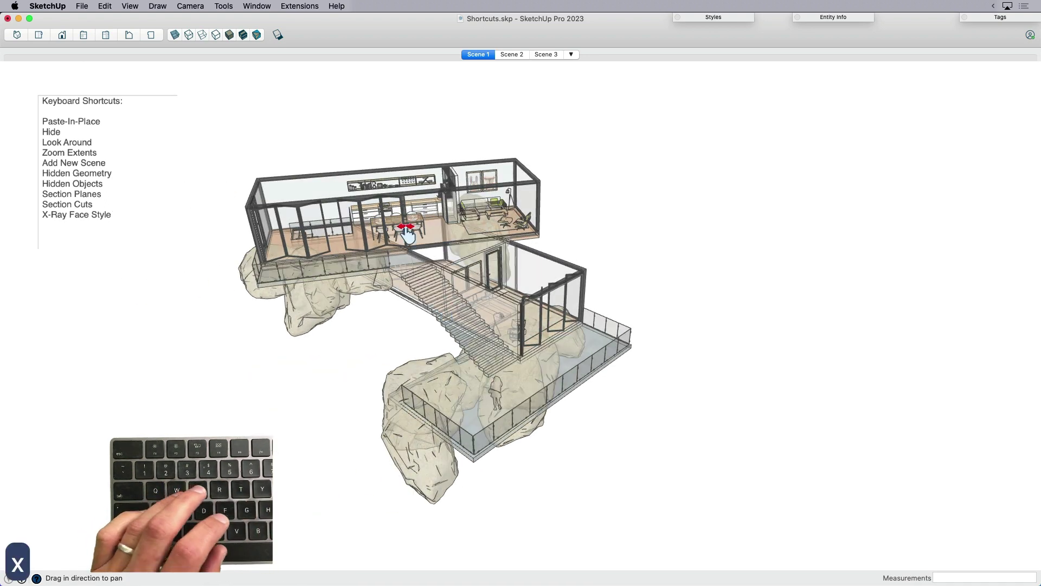
key("space")
scroll(407, 235, "up", 3)
middle_click_drag(410, 306, 389, 231)
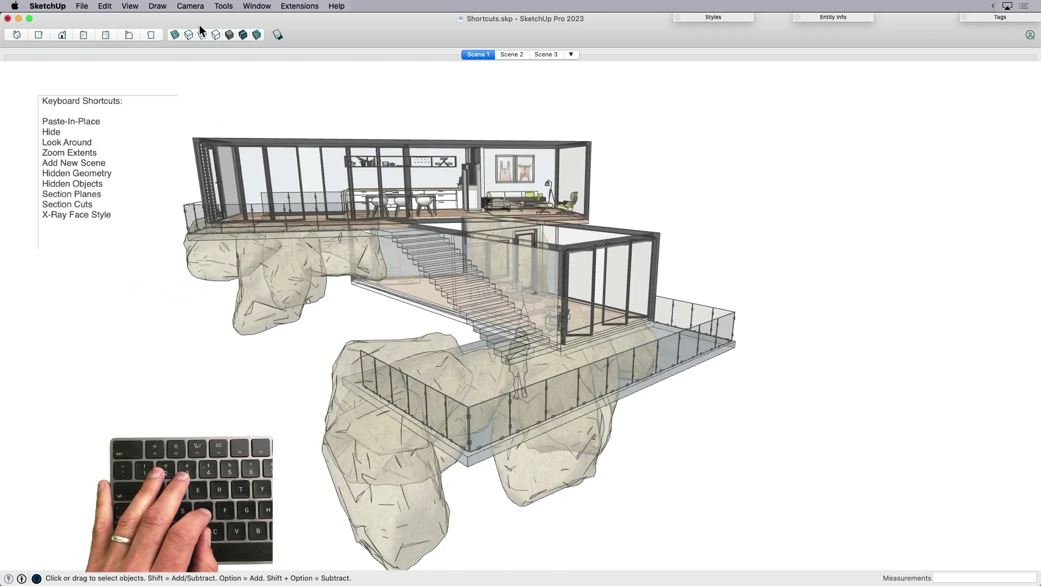
- Toggle solid faces and X-ray again, orbit to another angle, and zoom in on the house
left_click(175, 35)
key("z")
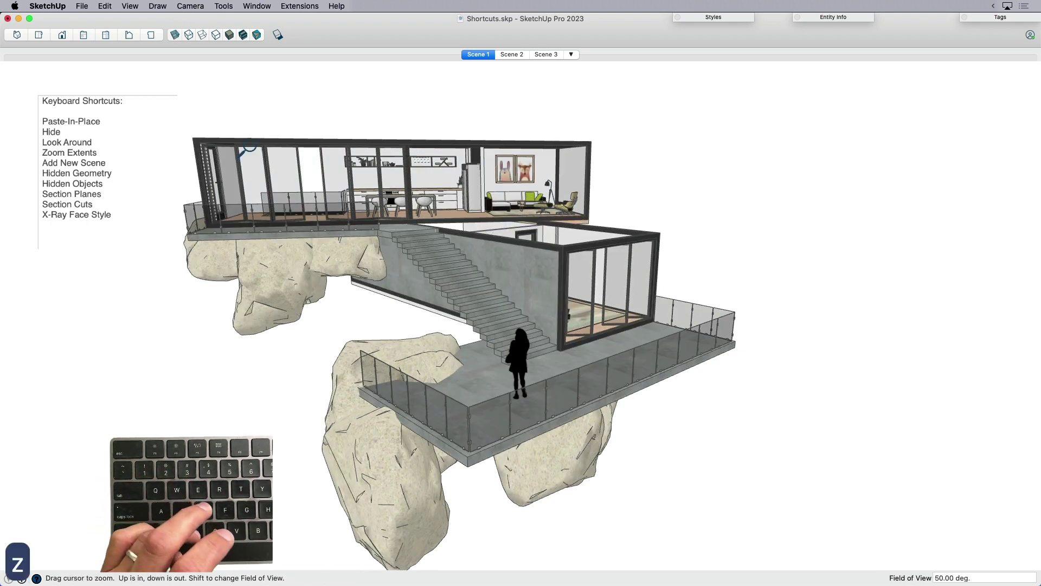
key("x")
key("x")
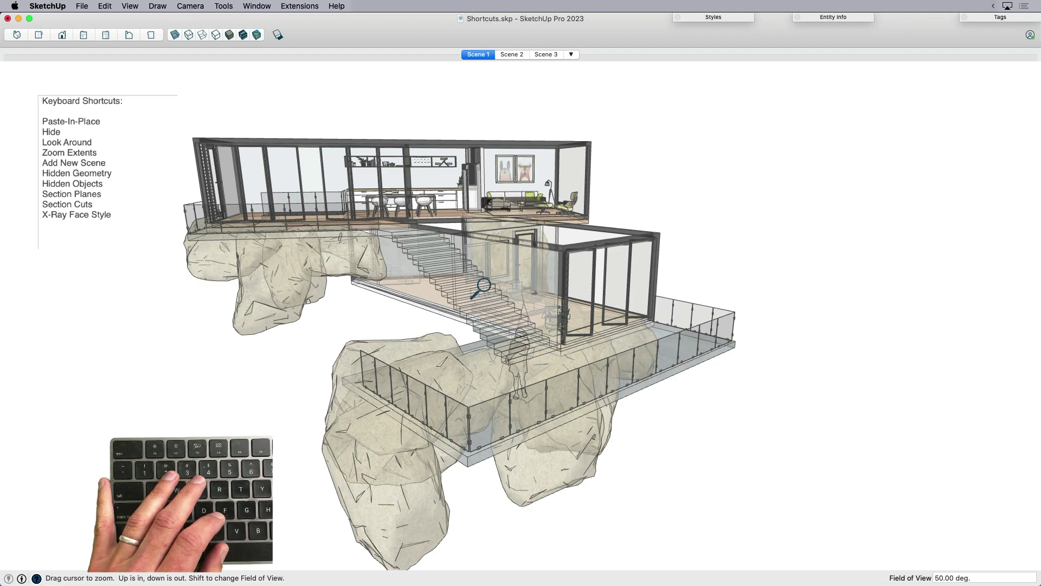
middle_click_drag(480, 288, 247, 238)
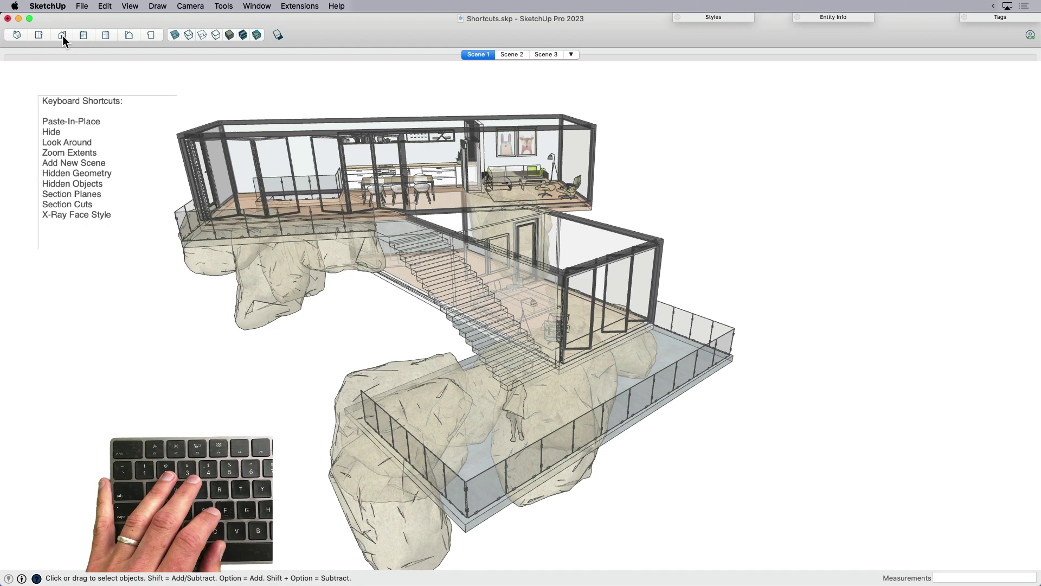
left_click(17, 36)
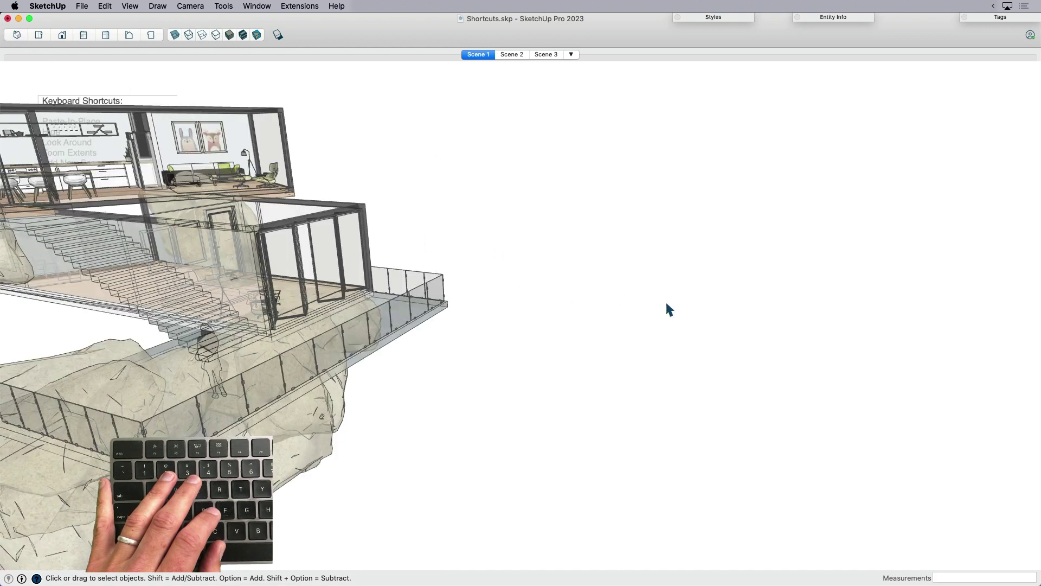
- Zoom extents, turn X-ray off, and inspect the Top view panned and zoomed to fit
key("shift+z")
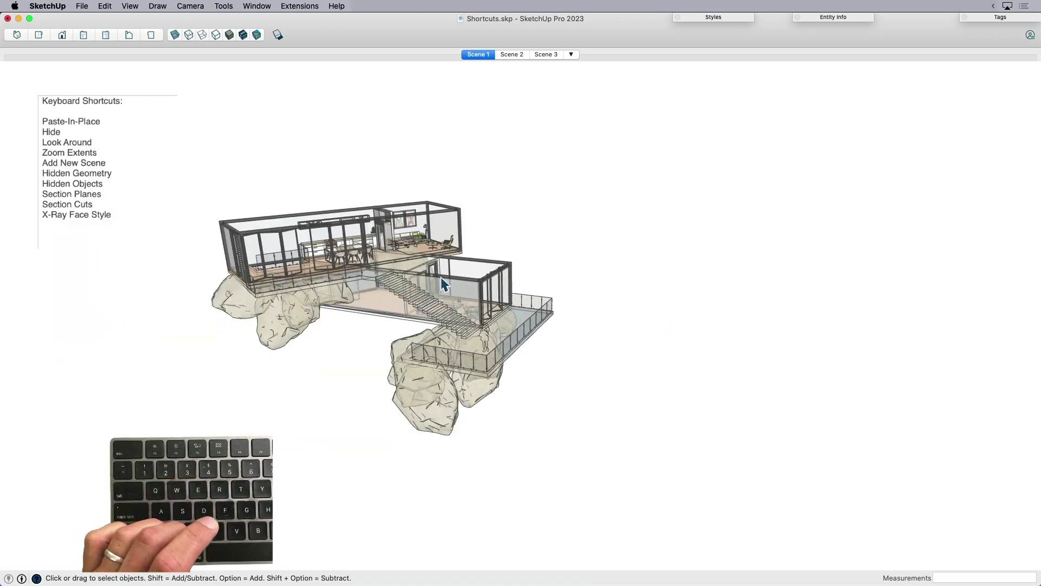
key("x")
key("x")
middle_click_drag(470, 299, 312, 324)
key("super+1")
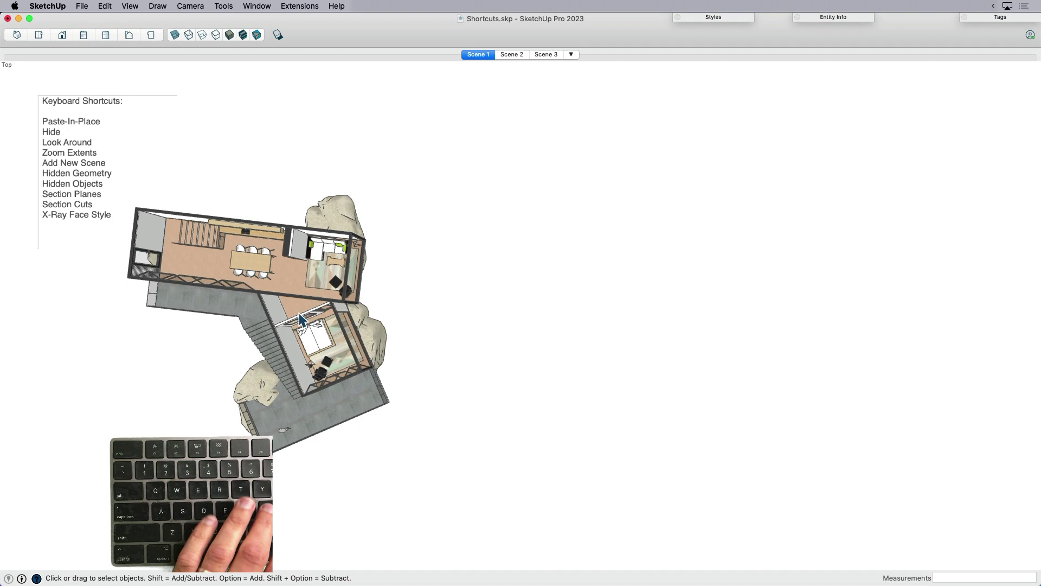
key("h")
left_click_drag(324, 323, 413, 321)
key("shift+f")
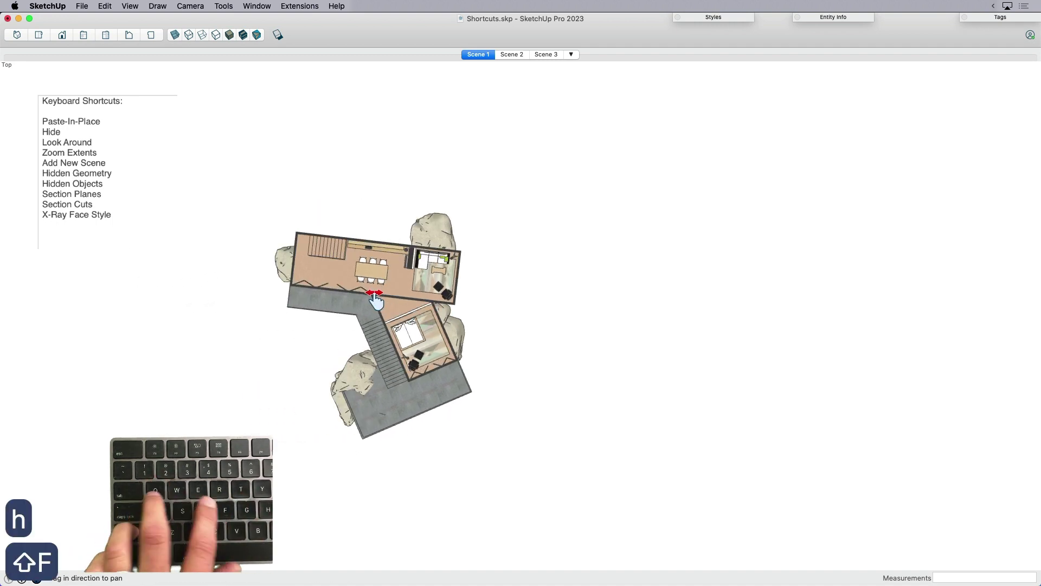
scroll(375, 301, "up", 10)
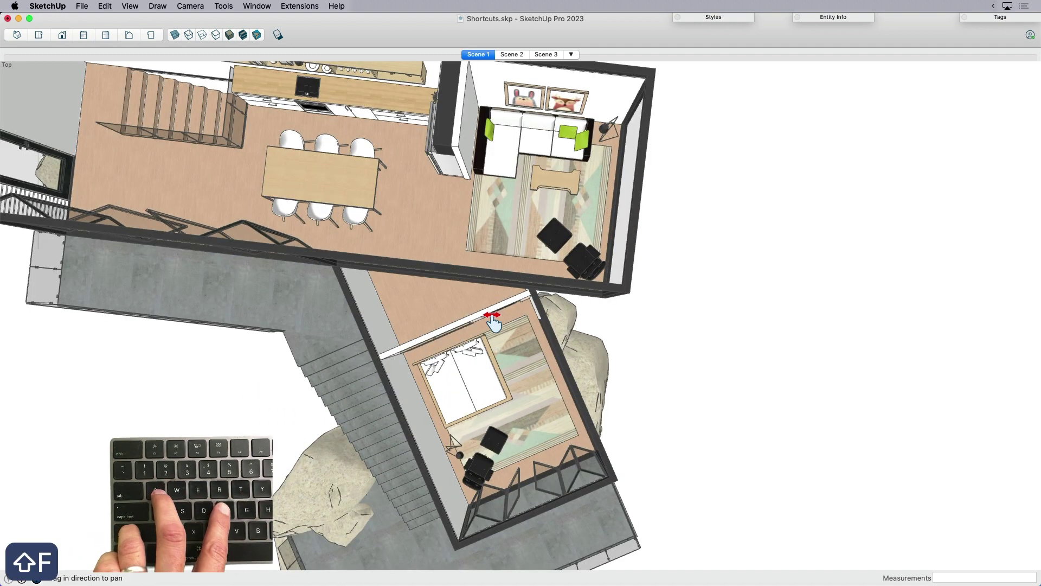
key("shift+f")
- Check the Top and Bottom views, then pan the Front view so the house fills the window
middle_click_drag(494, 323, 577, 233)
scroll(600, 300, "down", 2)
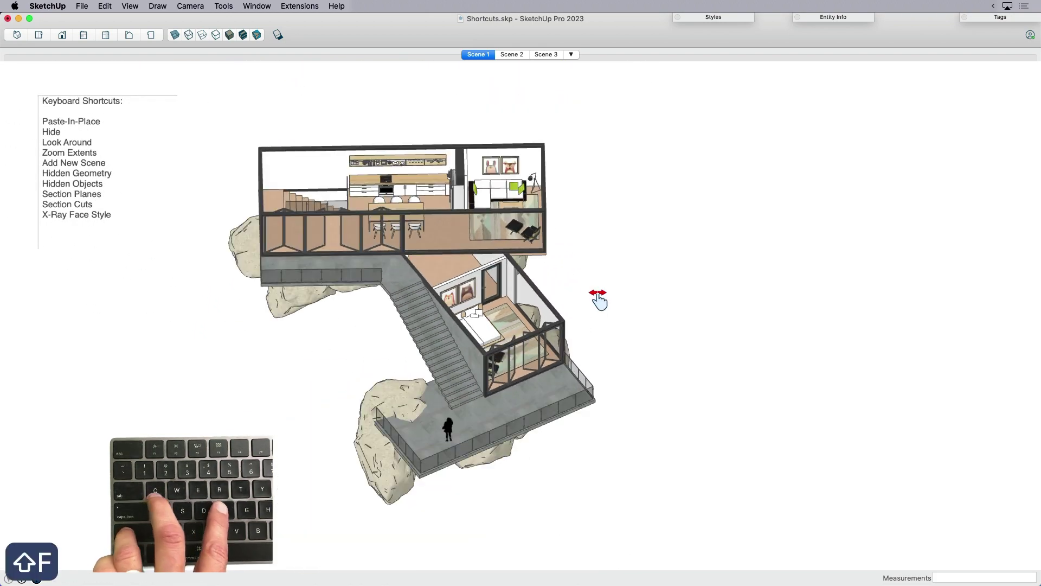
key("super+1")
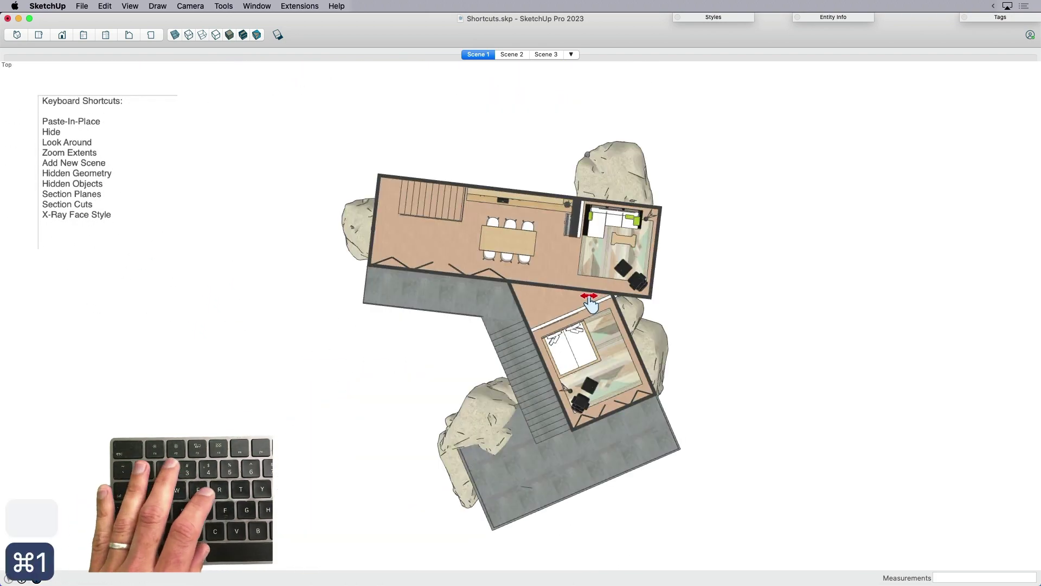
key("super+2")
key("super+3")
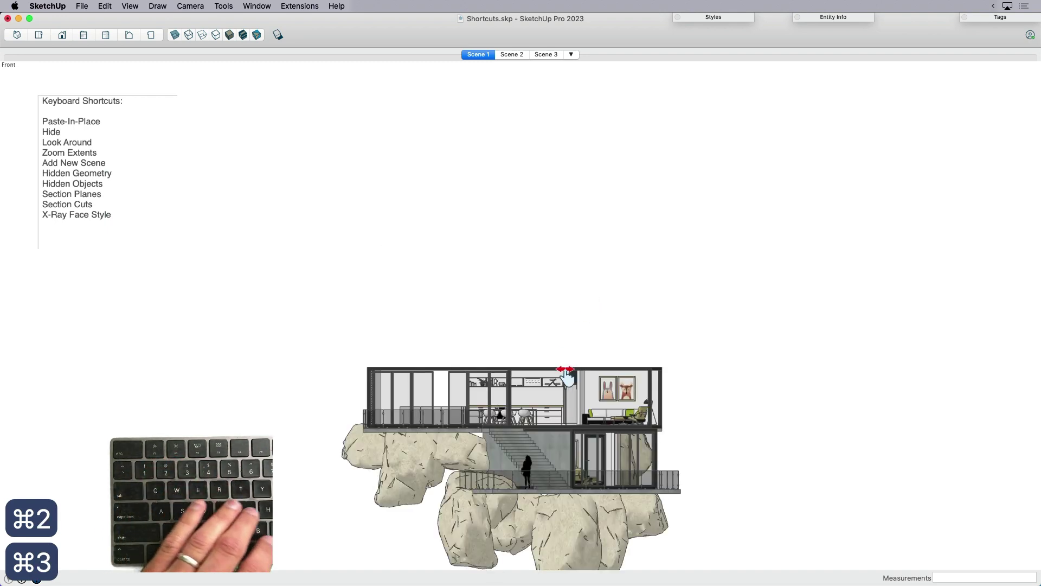
key("h")
scroll(535, 336, "up", 5)
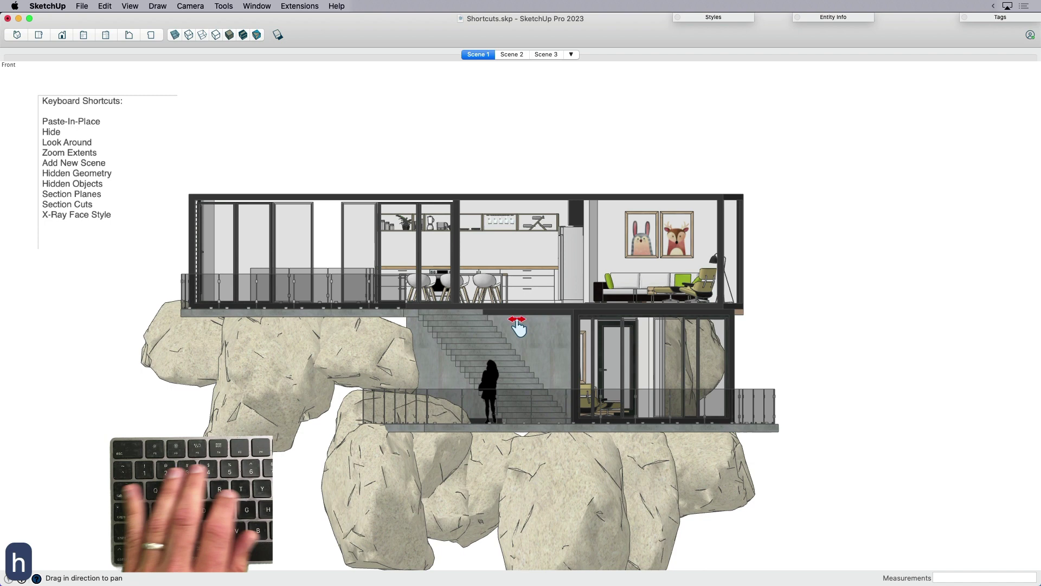
left_click_drag(523, 324, 548, 301)
key("space")
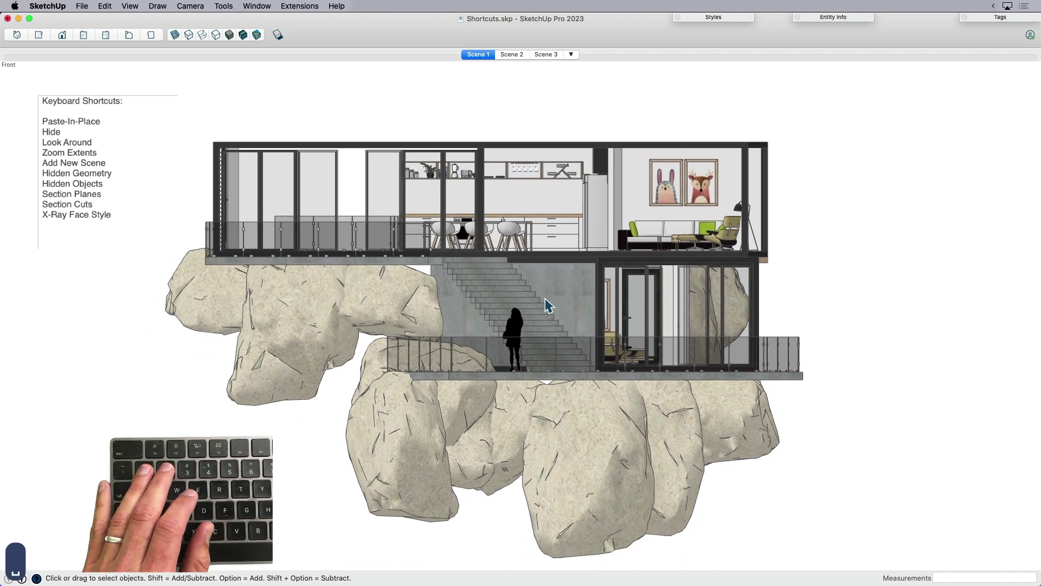
- Open the SketchUp Preferences at the Shortcuts settings
left_click(61, 8)
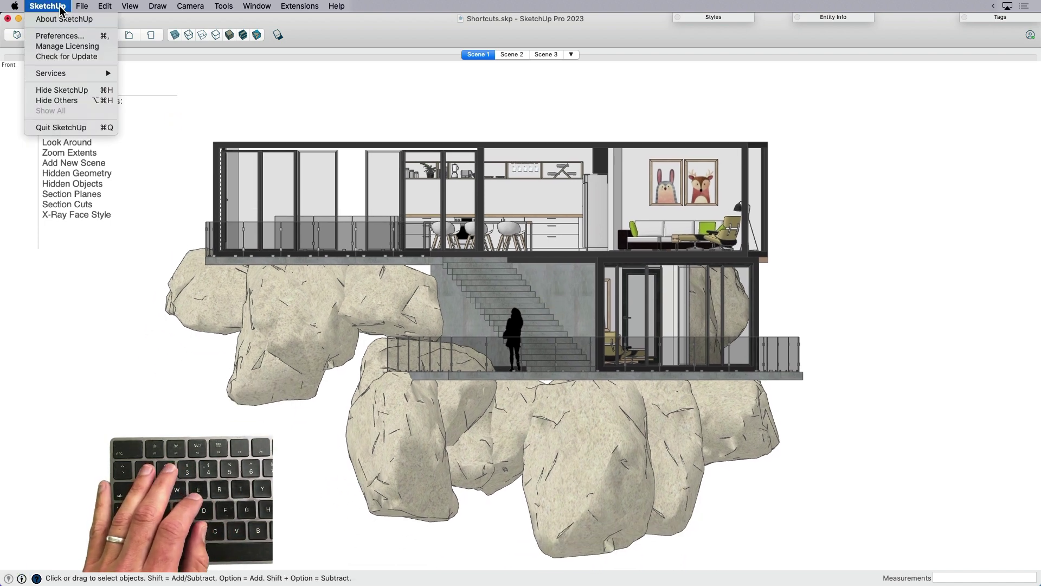
left_click(60, 37)
left_click_drag(656, 182, 507, 182)
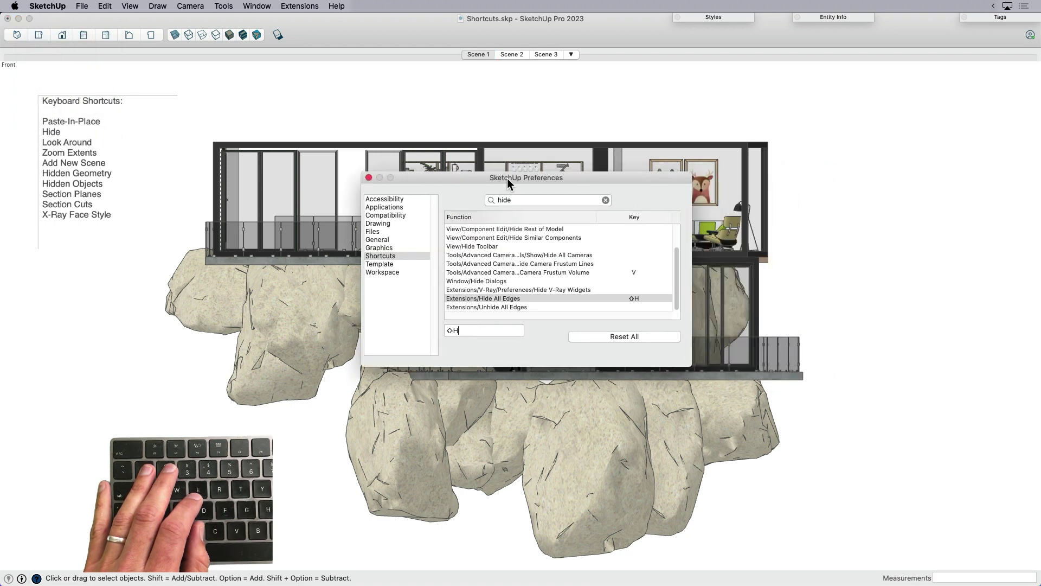
left_click(379, 258)
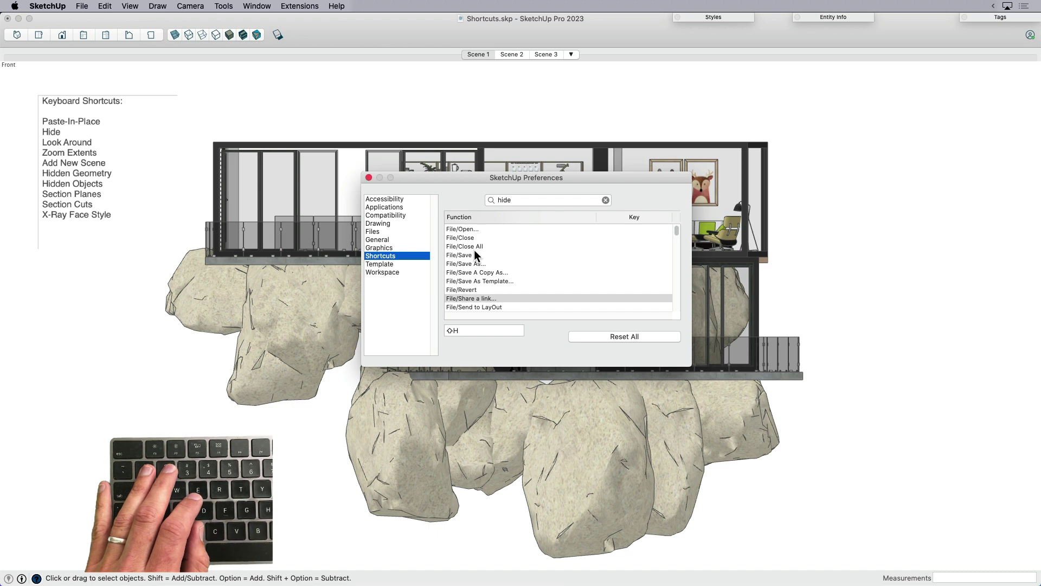
- Assign Shift+H to View/Face Style/Hidden Line, replacing Hide All Edges, and close Preferences
left_click(487, 200)
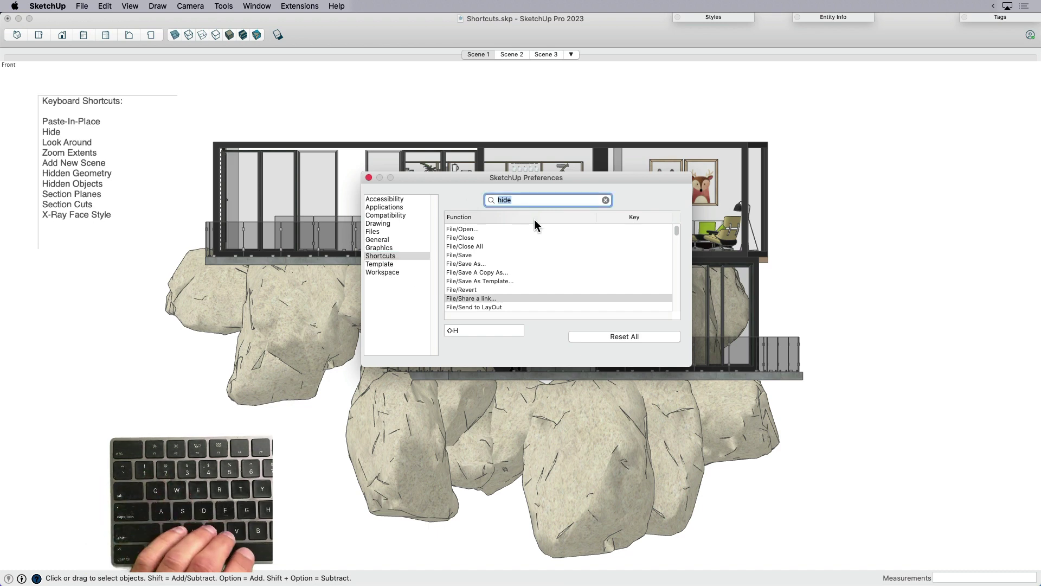
type("fa")
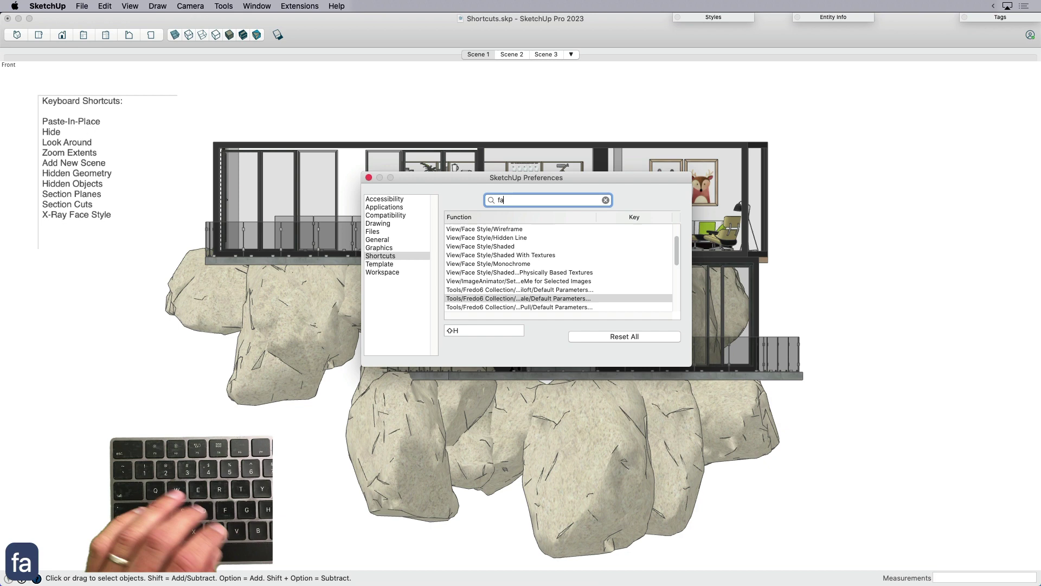
type("ce")
key("BackSpace")
key("BackSpace")
key("BackSpace")
key("BackSpace")
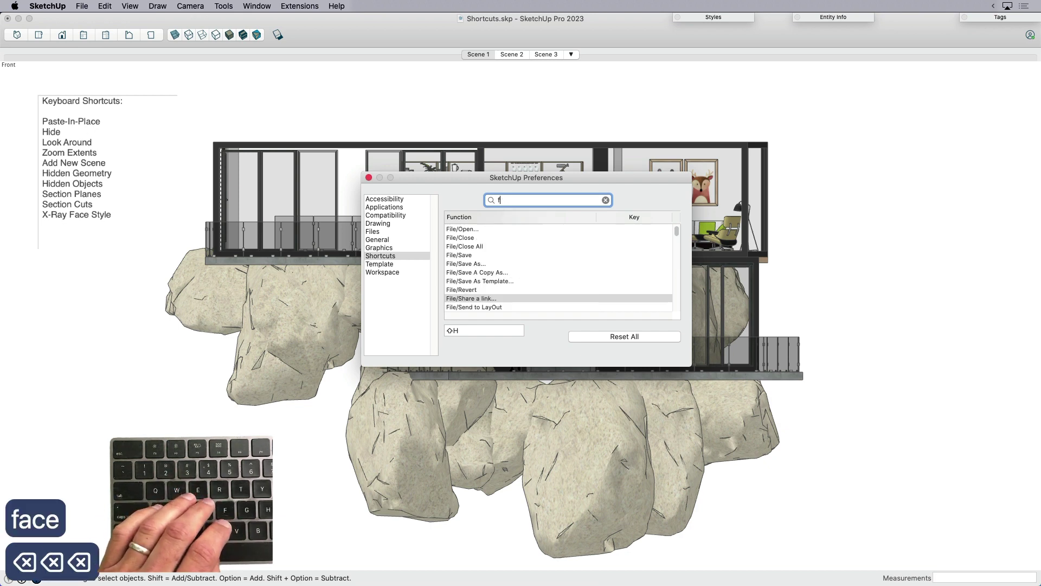
type("hidden")
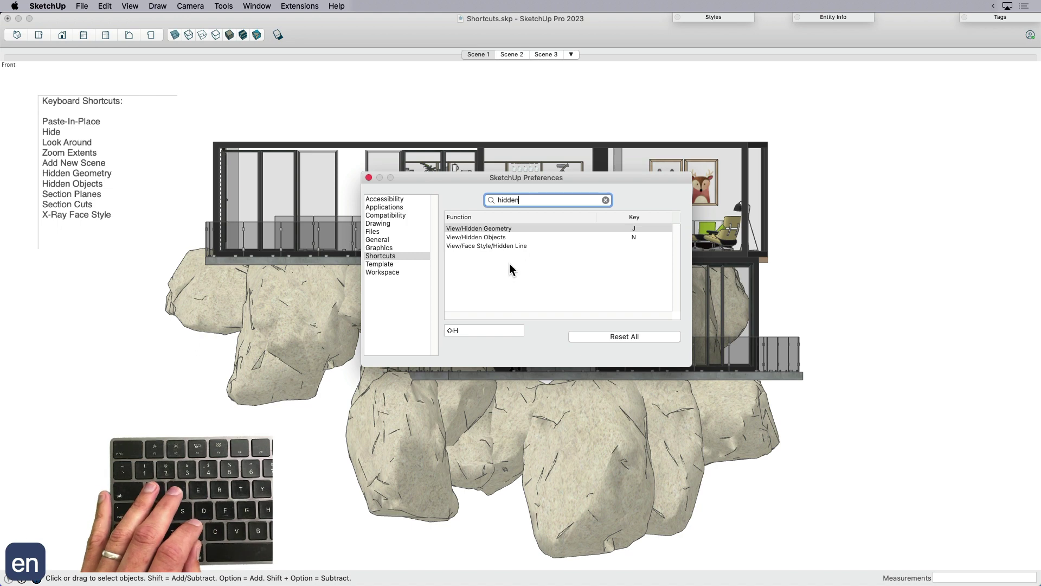
left_click(503, 246)
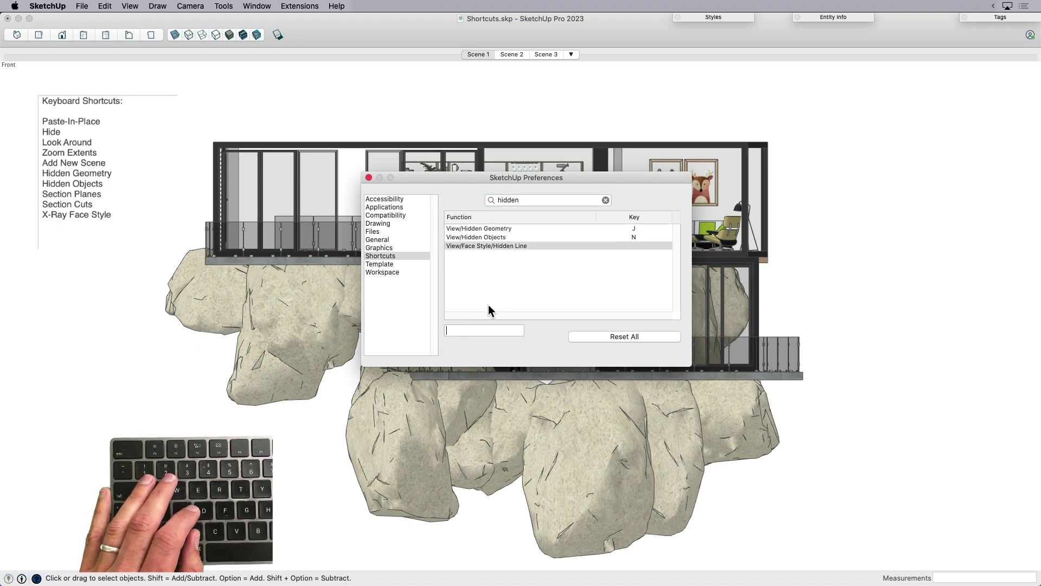
left_click(463, 331)
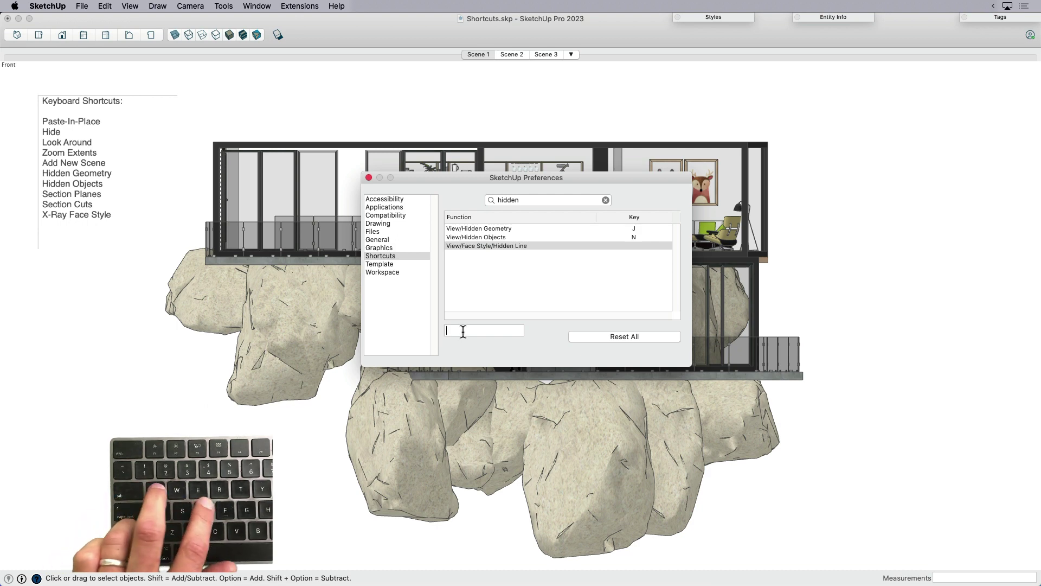
key("shift+h")
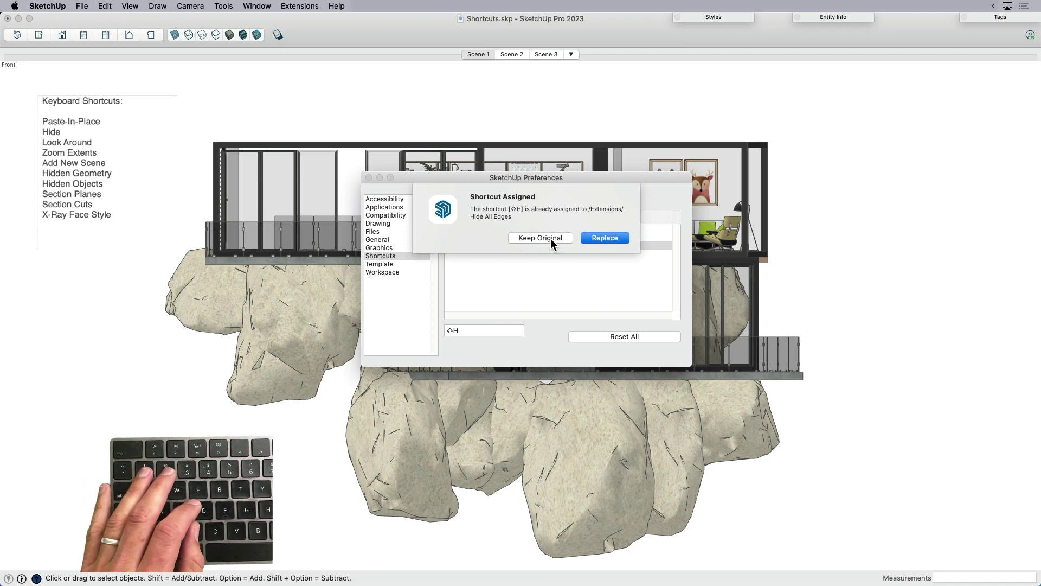
left_click(607, 238)
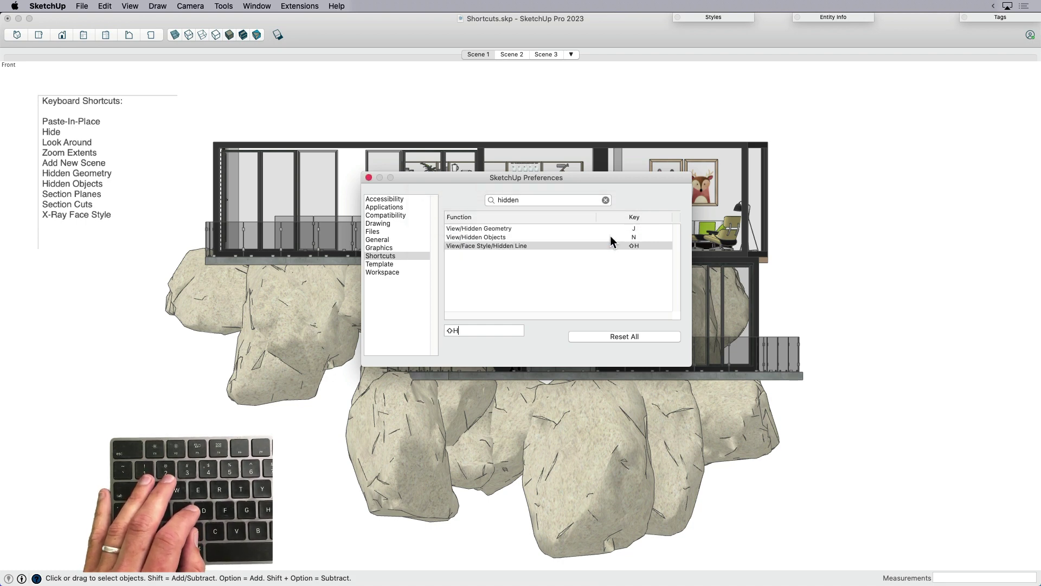
left_click(370, 177)
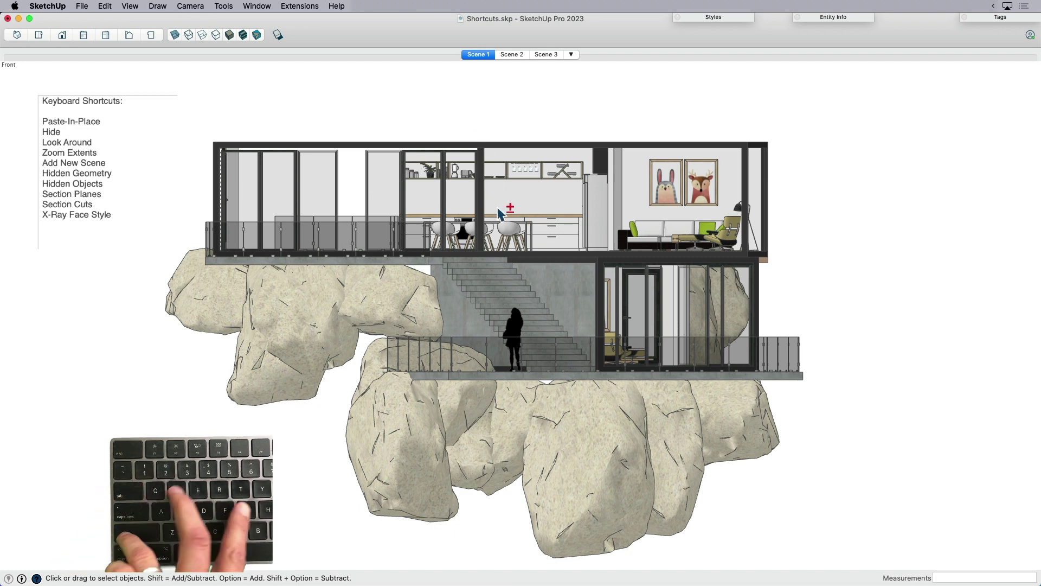
- Switch to Hidden Line with Shift+H, verify it under View > Face Style, and orbit to perspective
key("shift+h")
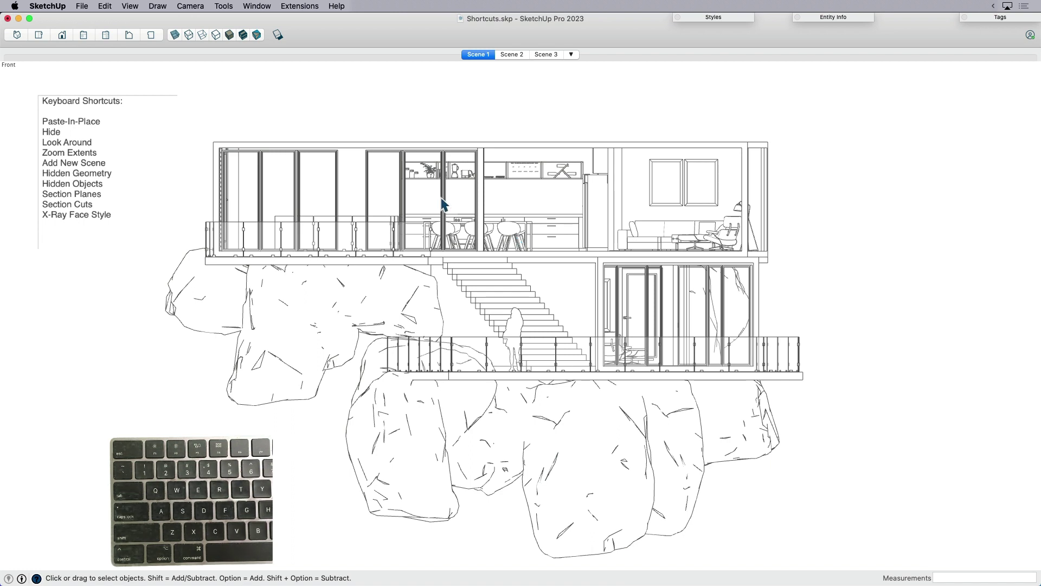
left_click(130, 6)
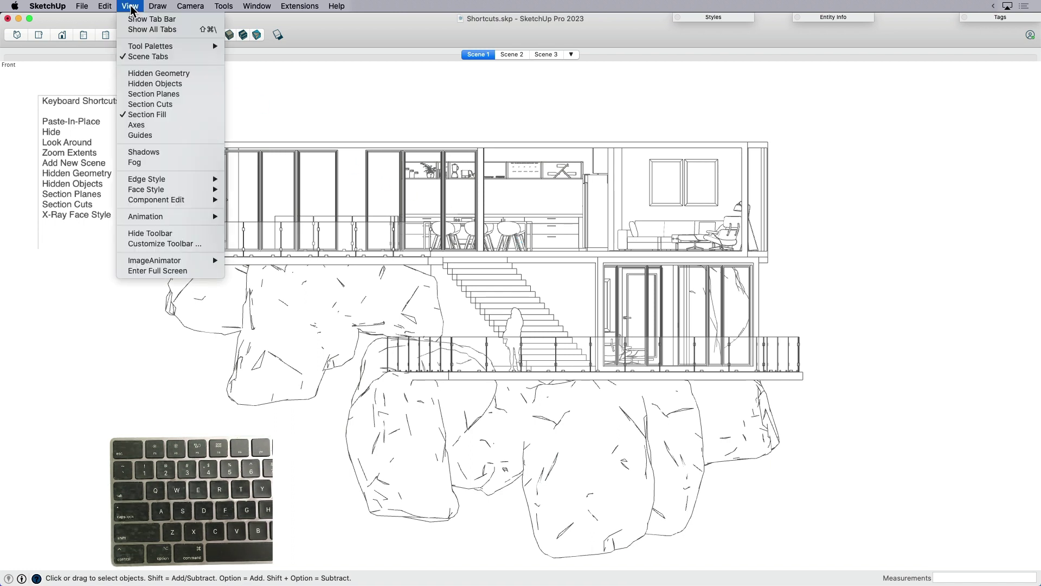
mouse_move(179, 180)
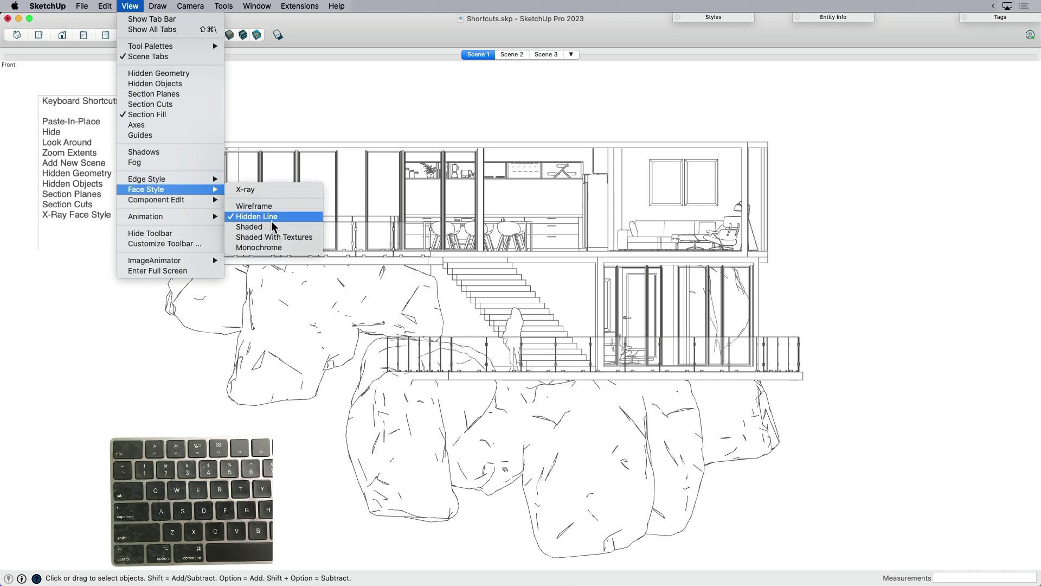
left_click(374, 124)
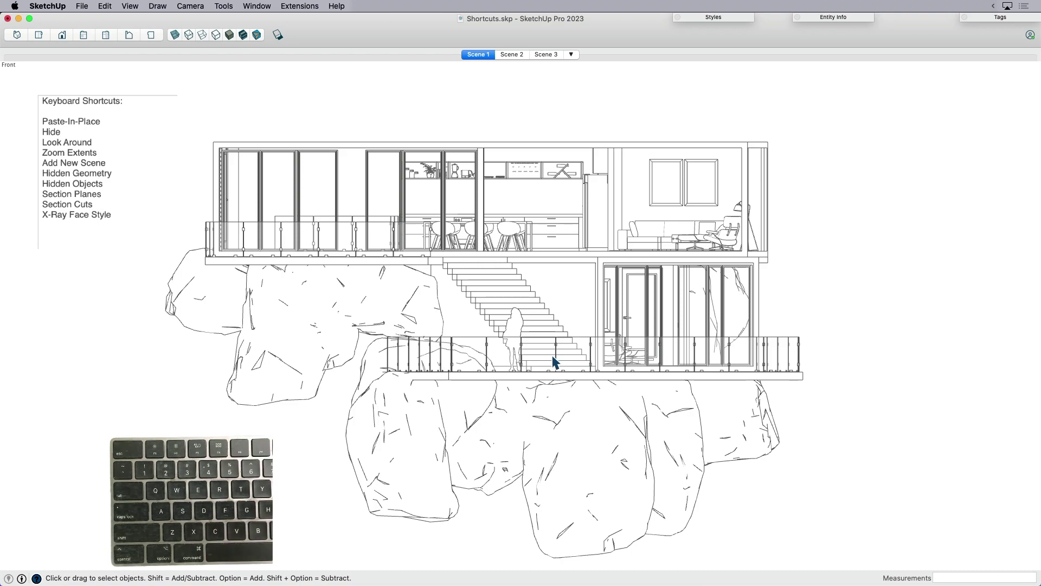
middle_click_drag(708, 312, 520, 373)
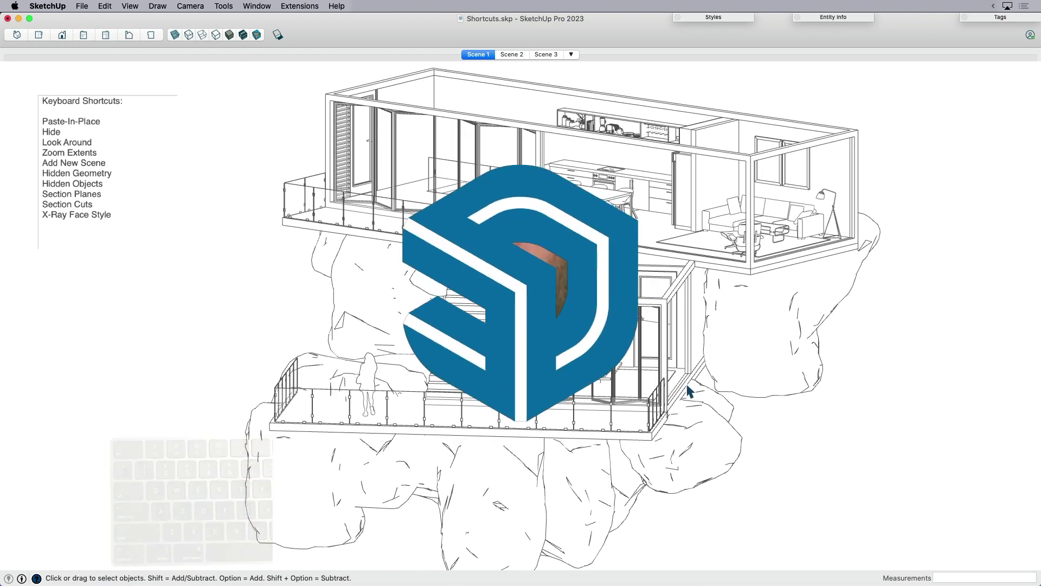